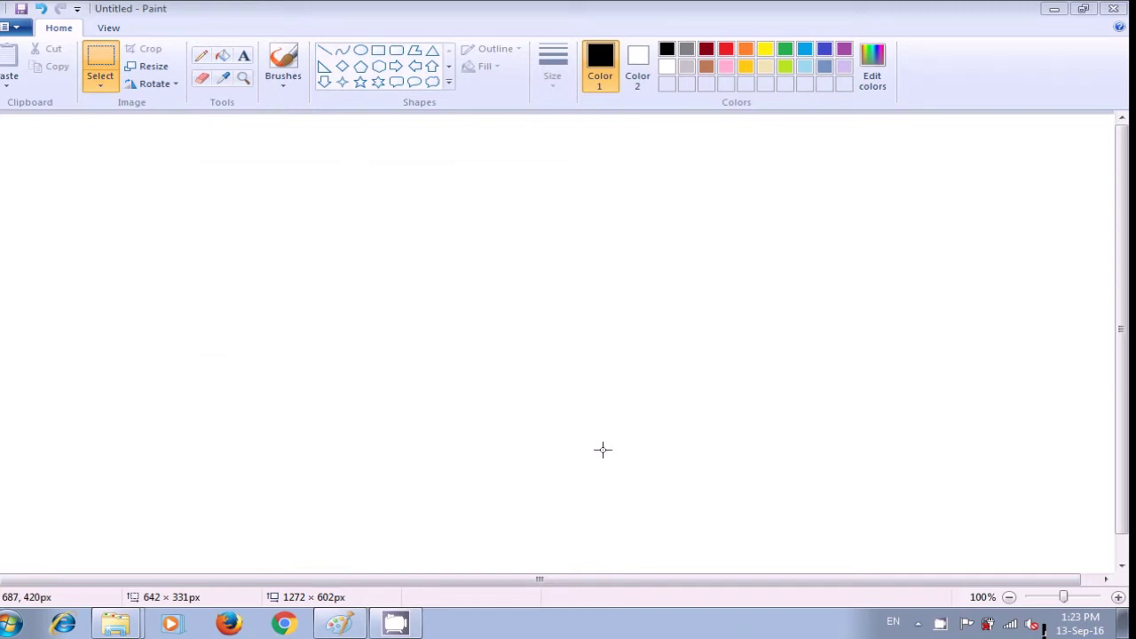
Draw a closed black crown outline with the Polygon shape, about 603 × 350 px, with three upper peaks and a slightly raised base centre.
left_click(415, 51)
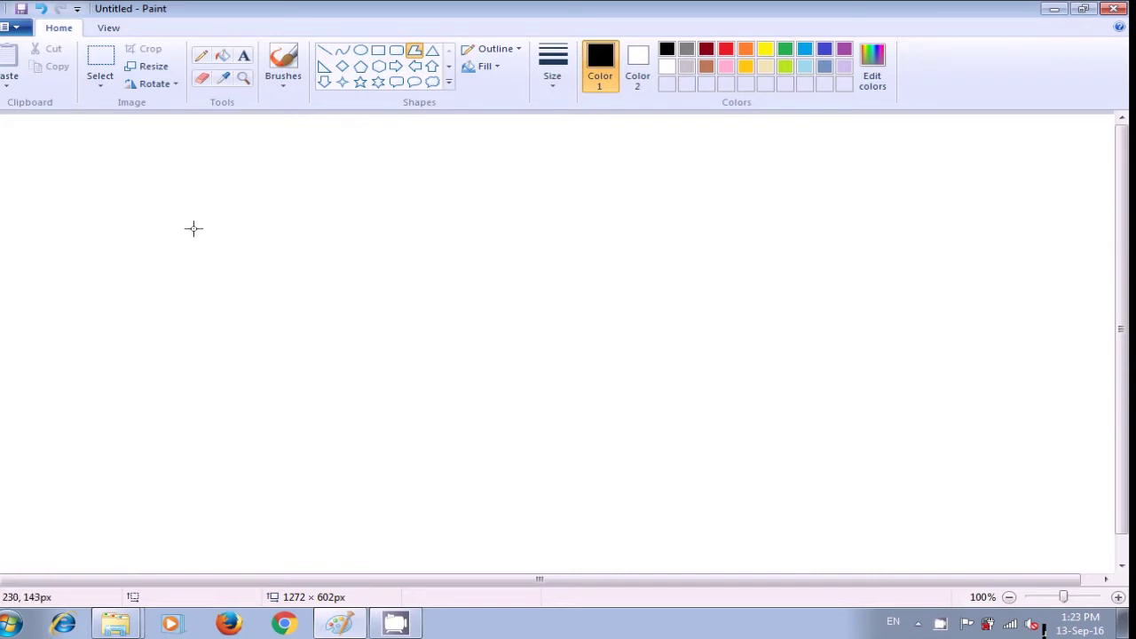
mouse_move(193, 228)
left_mouse_down()
mouse_move(287, 444)
mouse_move(312, 459)
left_mouse_up()
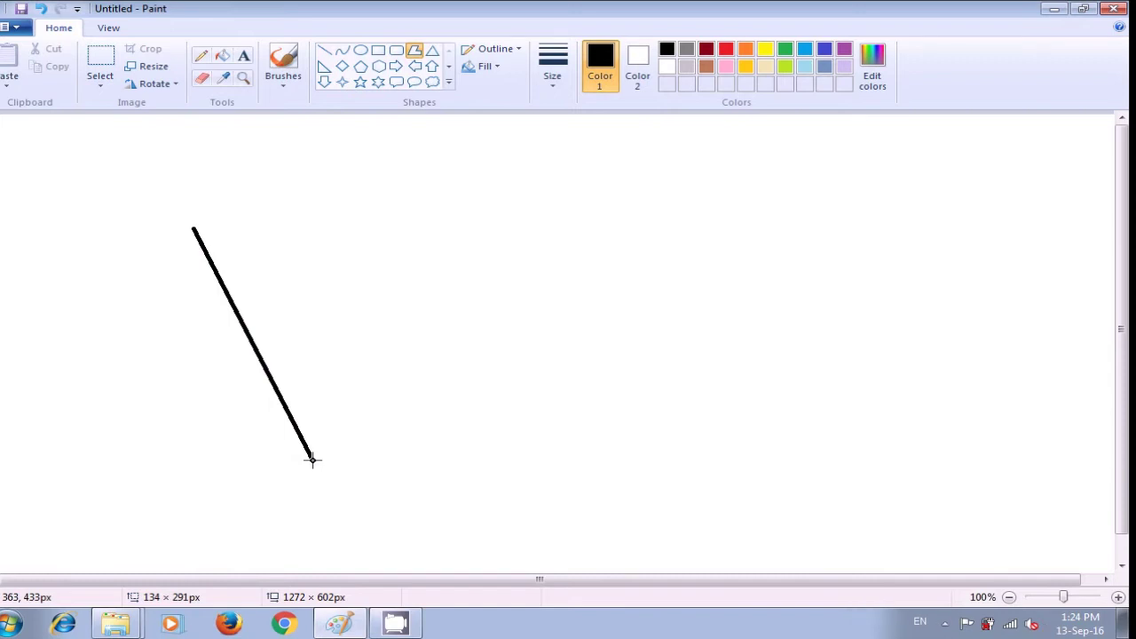
left_click(461, 439)
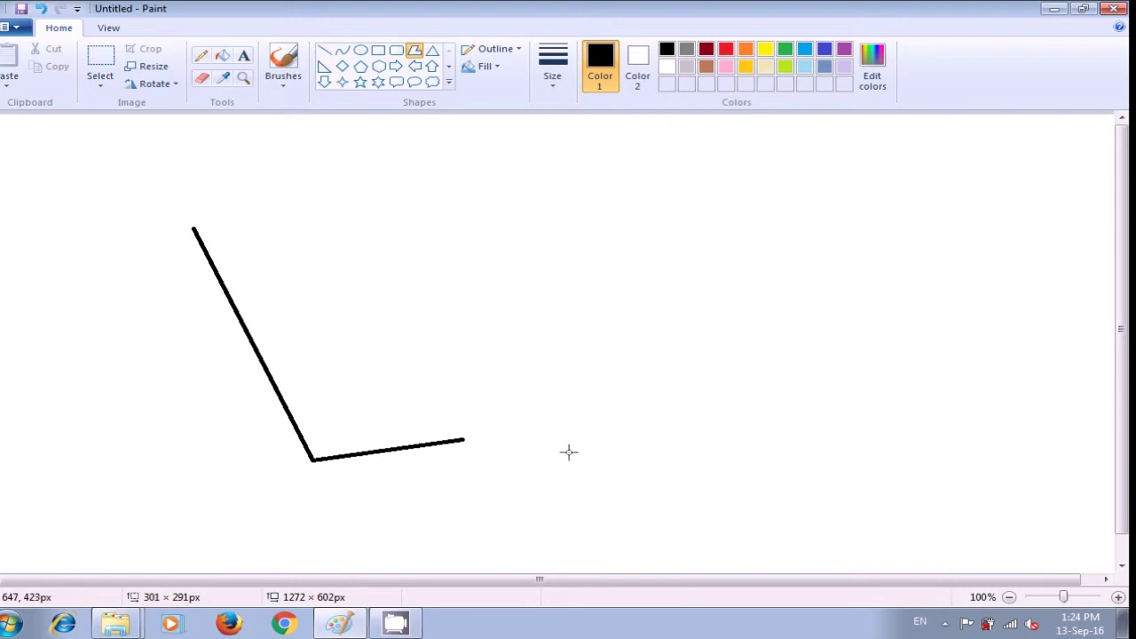
left_click(621, 458)
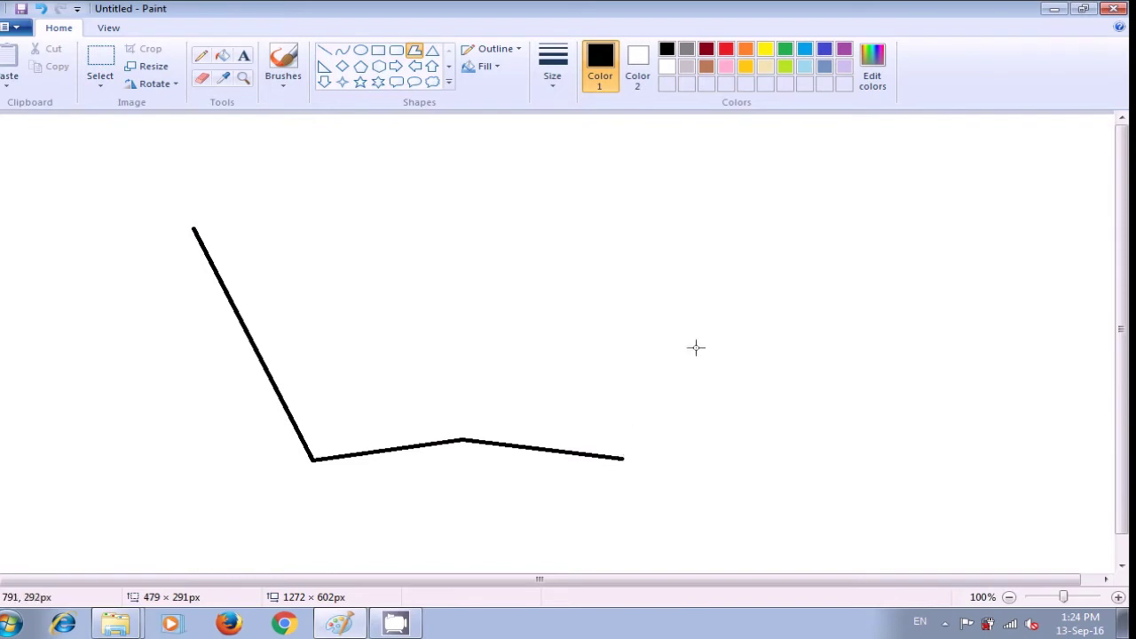
left_click(731, 227)
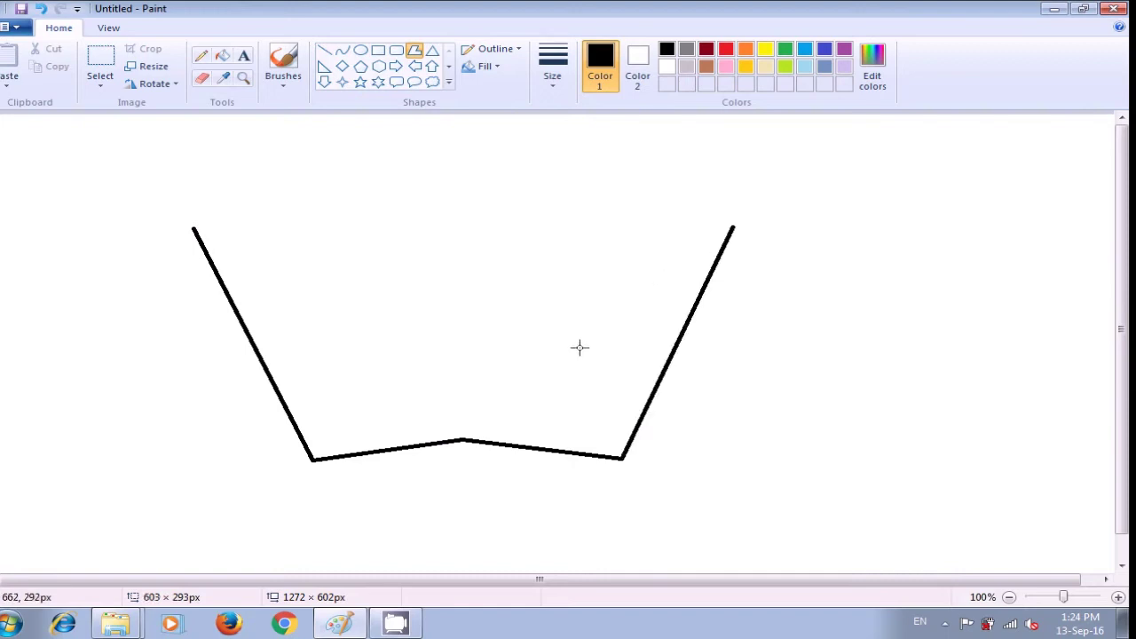
left_click(552, 386)
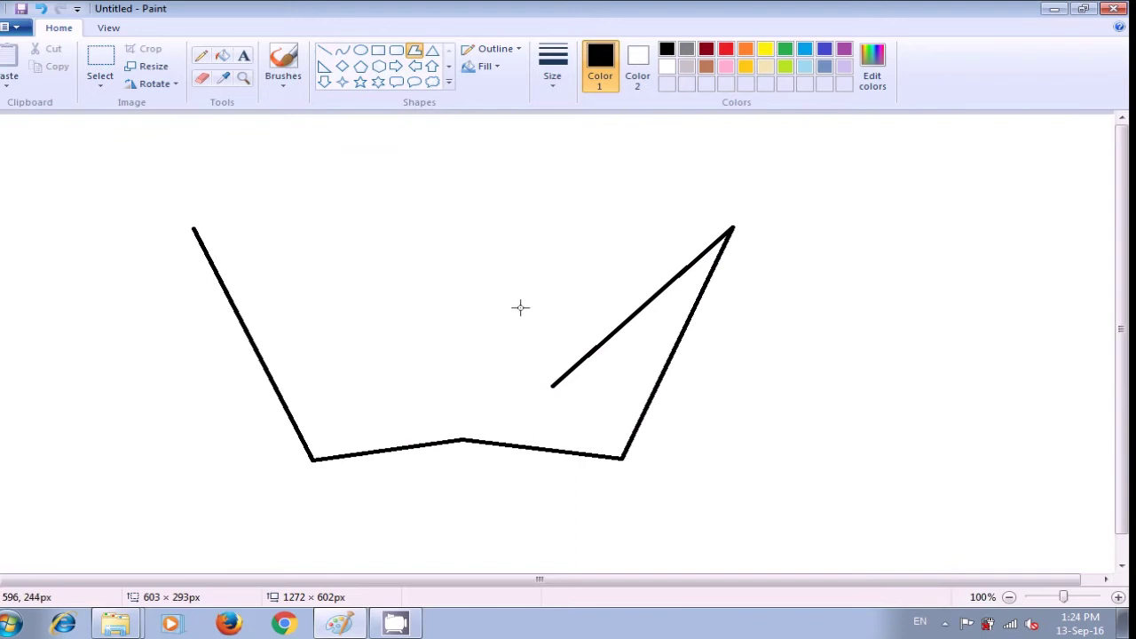
left_click(459, 182)
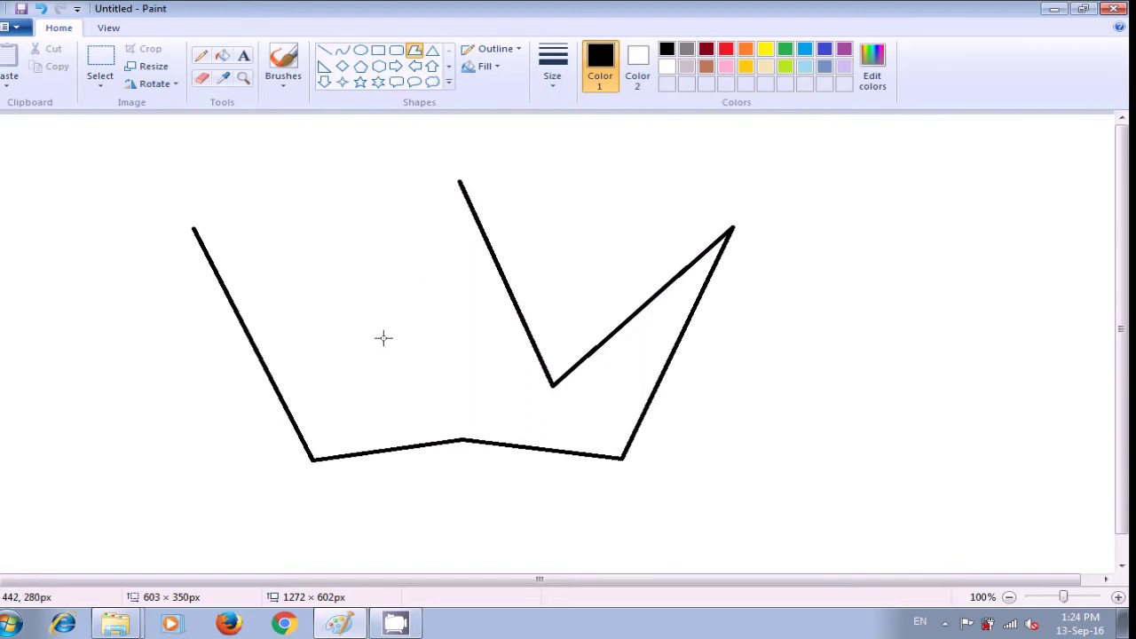
left_click(353, 377)
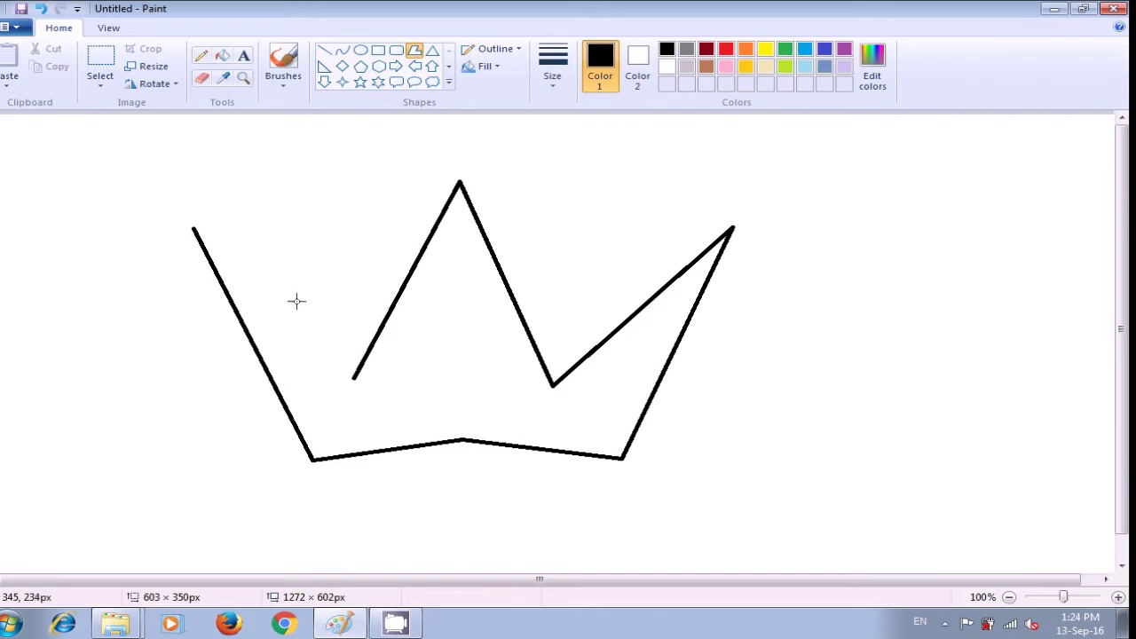
left_click(194, 227)
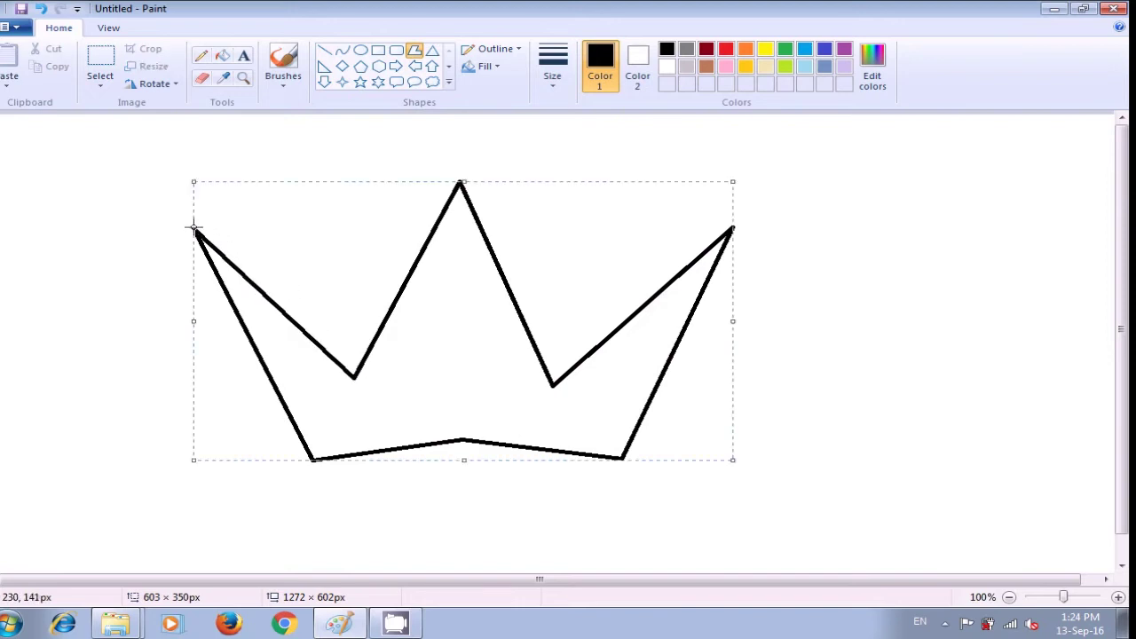
left_click(129, 226)
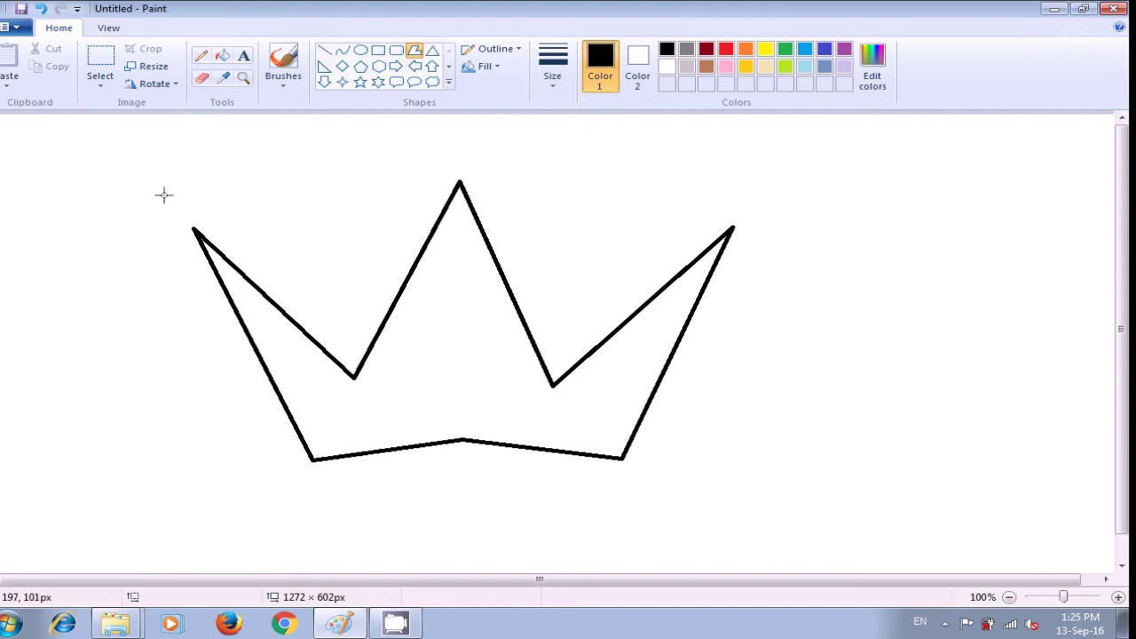
Fill the inside of the crown outline with yellow.
left_click(222, 57)
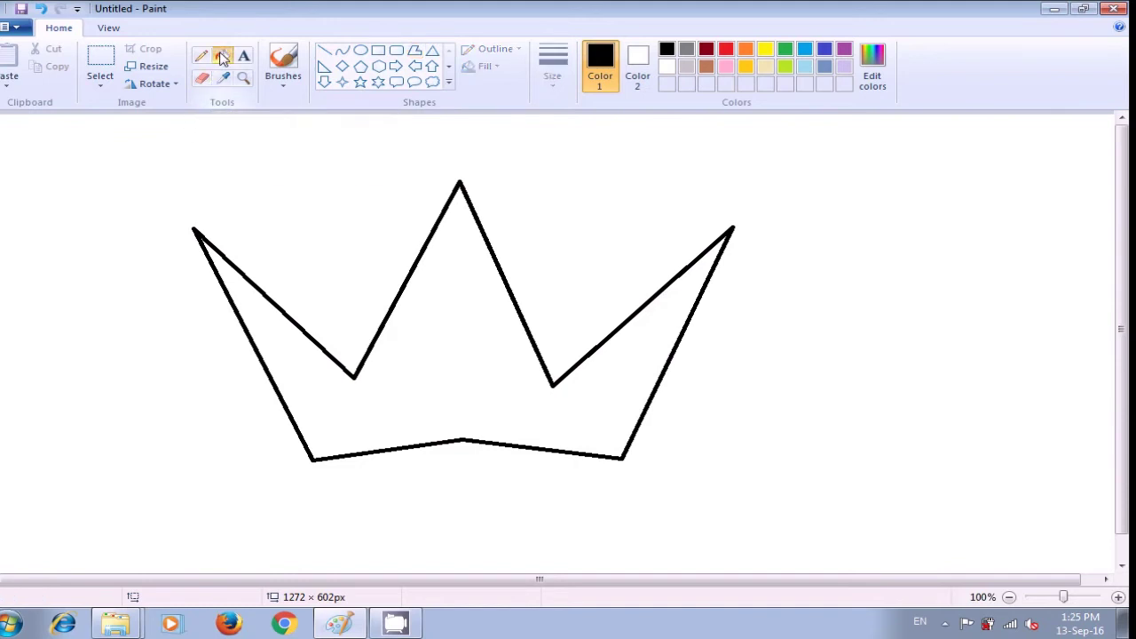
left_click(764, 53)
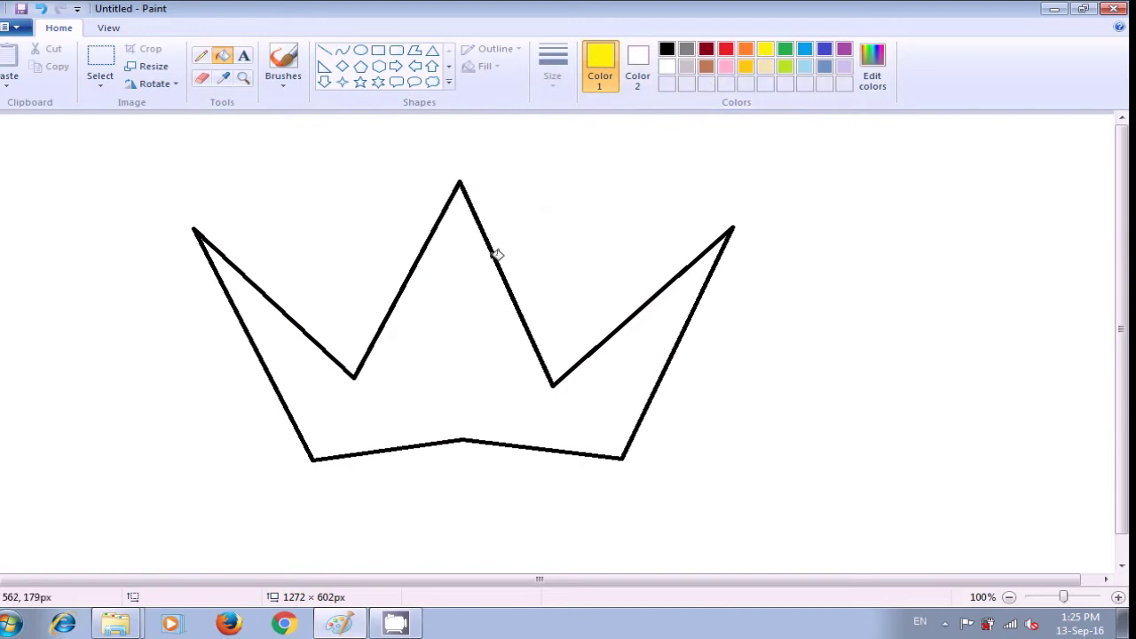
left_click(469, 283)
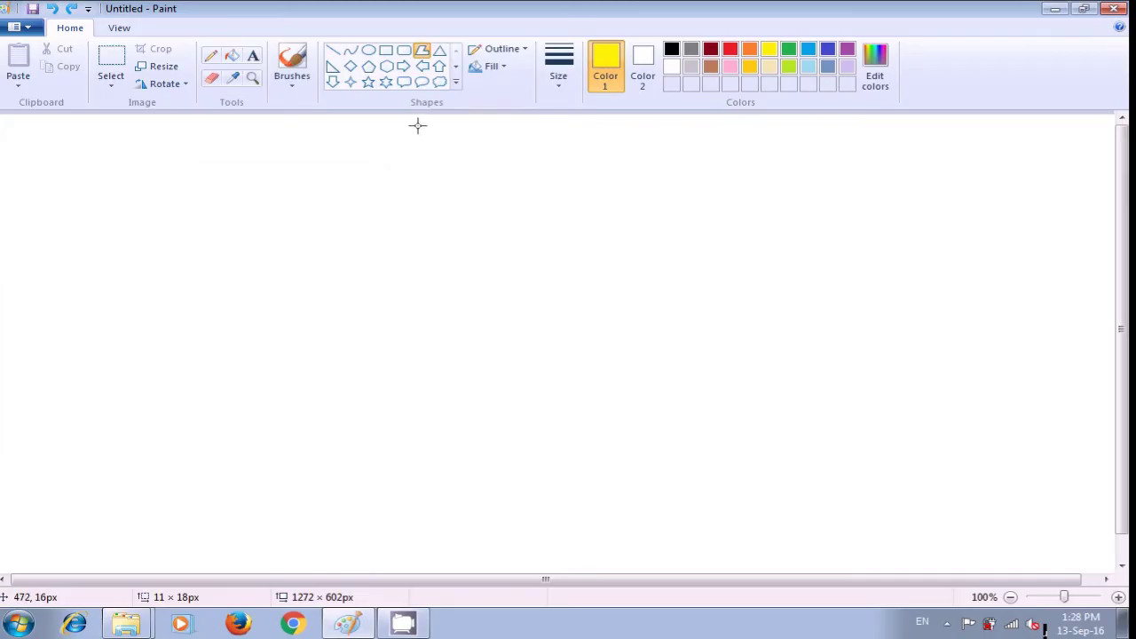
Start a black polygon fir tree on the blank canvas, running from its tip down three zigzag tiers on the left side to the trunk.
left_click(423, 53)
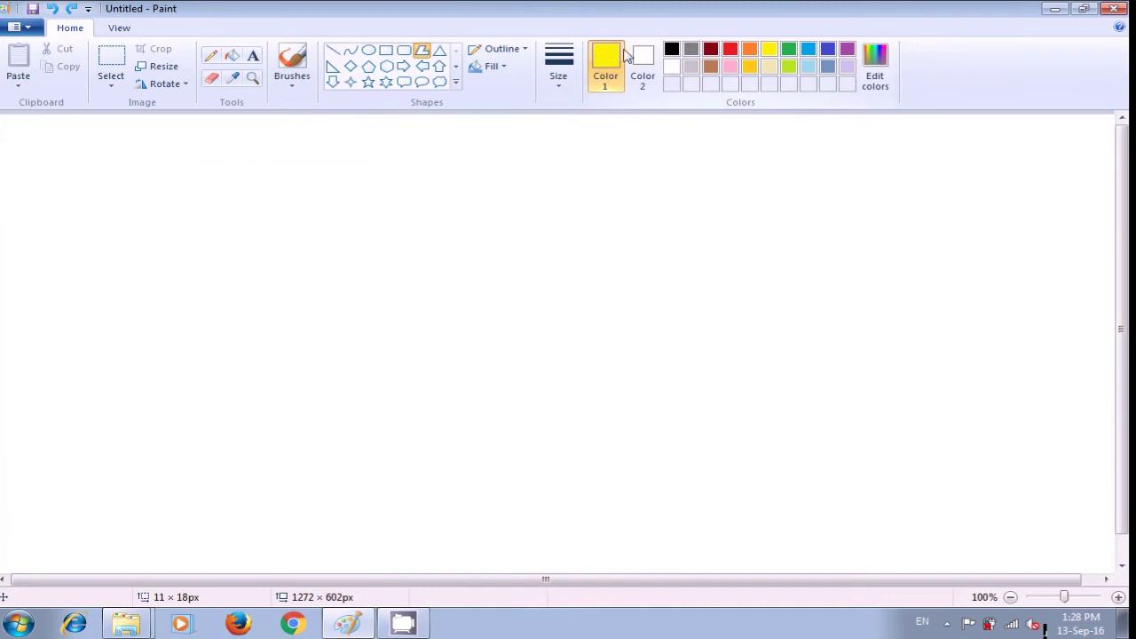
left_click(671, 49)
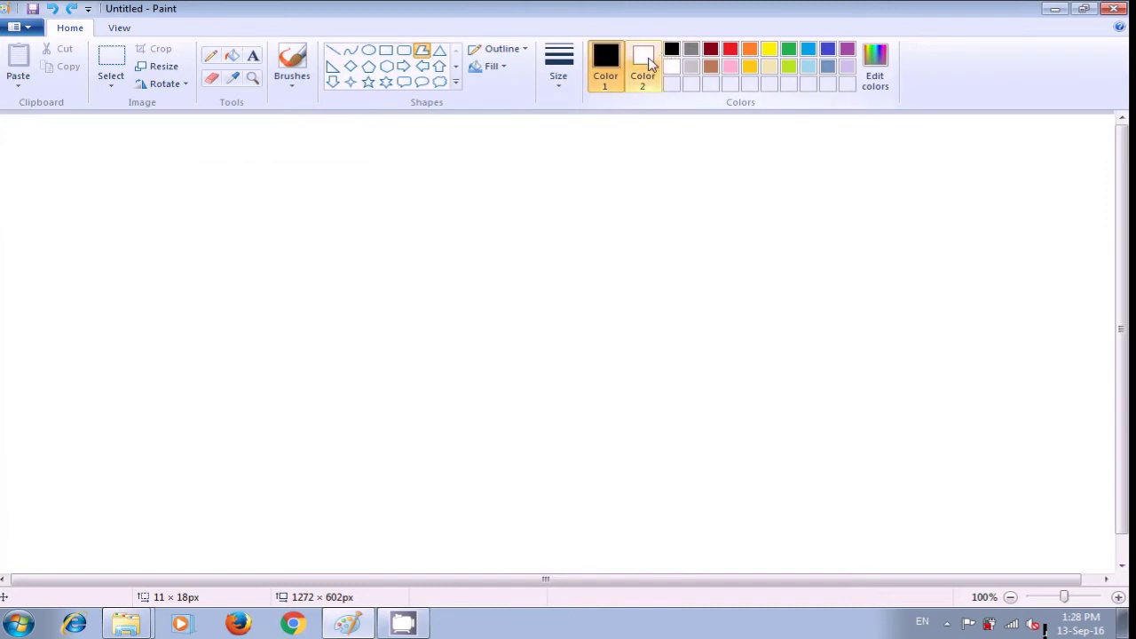
left_click(446, 205)
left_click_drag(445, 205, 371, 283)
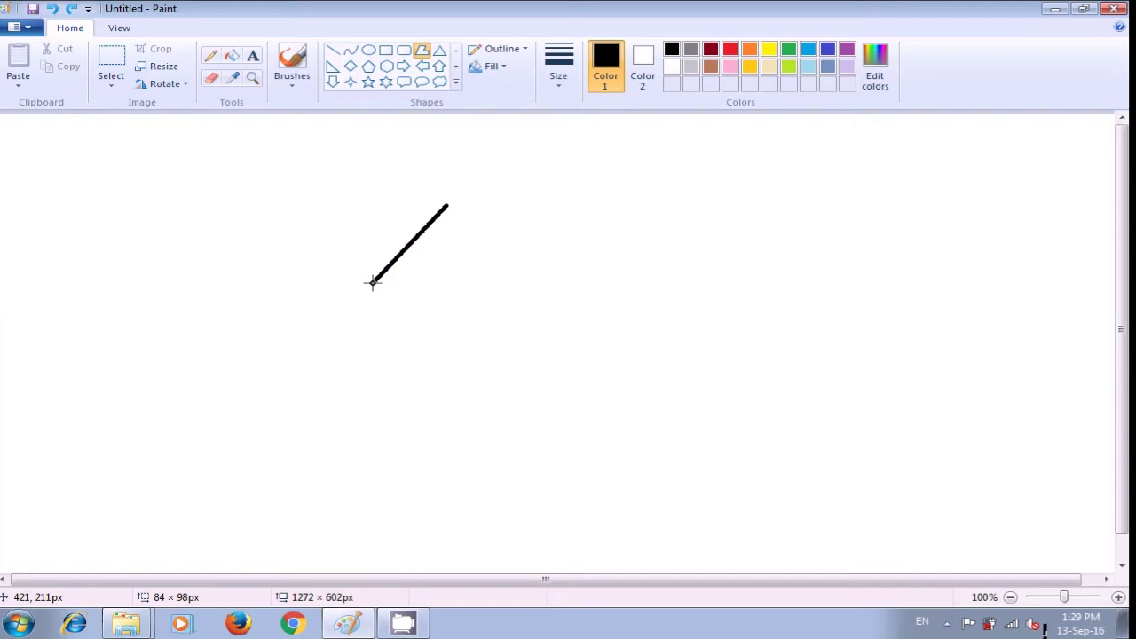
left_click(454, 284)
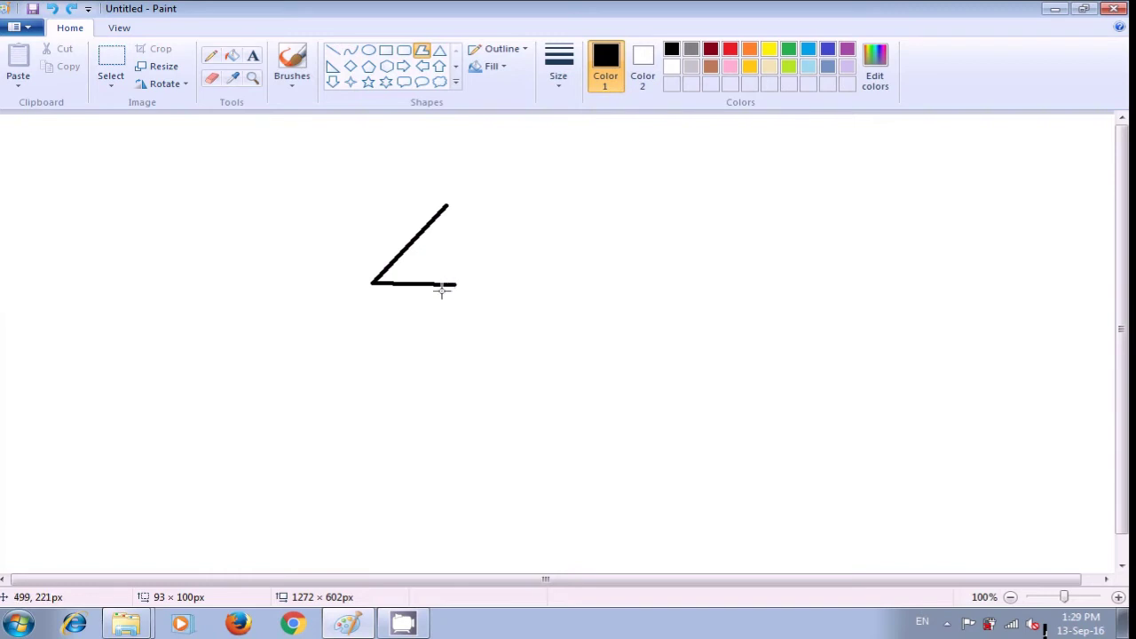
left_click(353, 346)
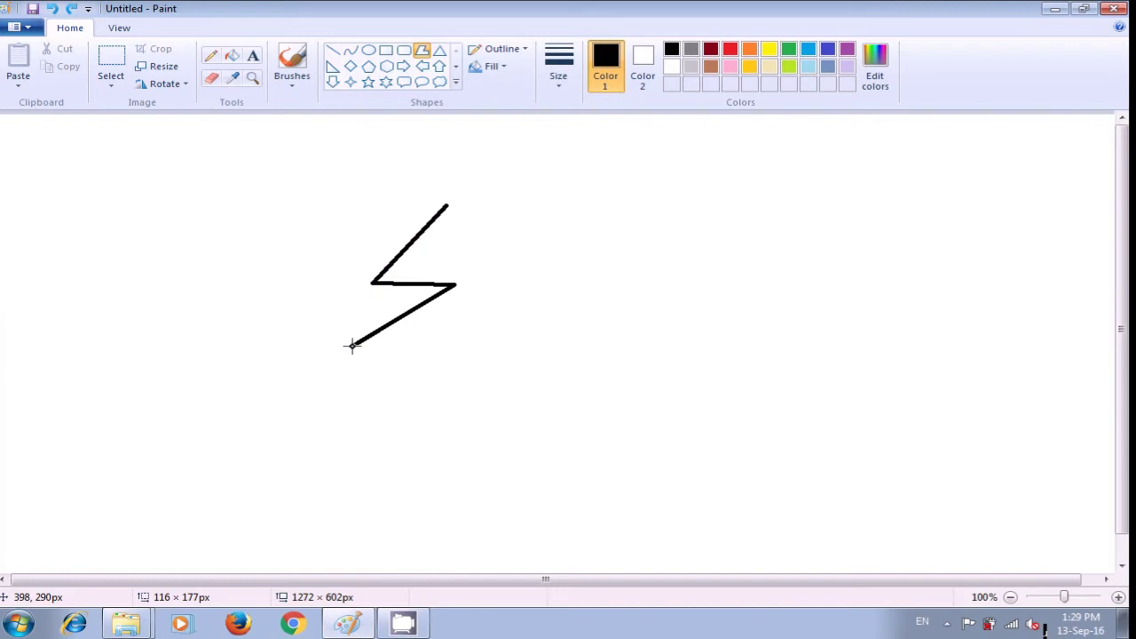
left_click(453, 347)
left_click(343, 407)
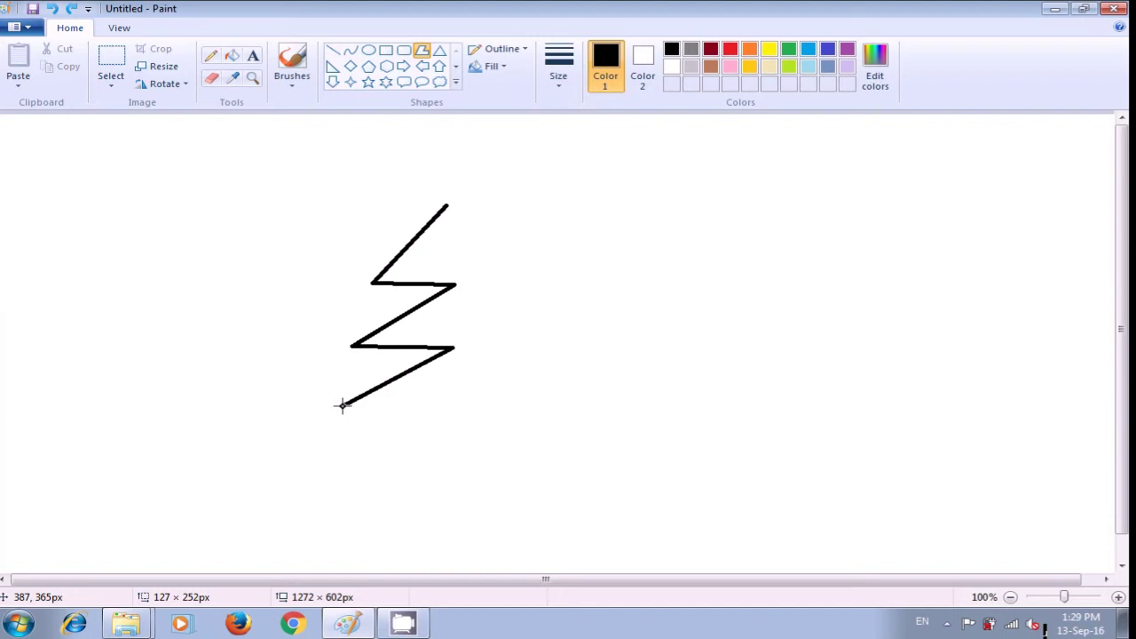
left_click(449, 408)
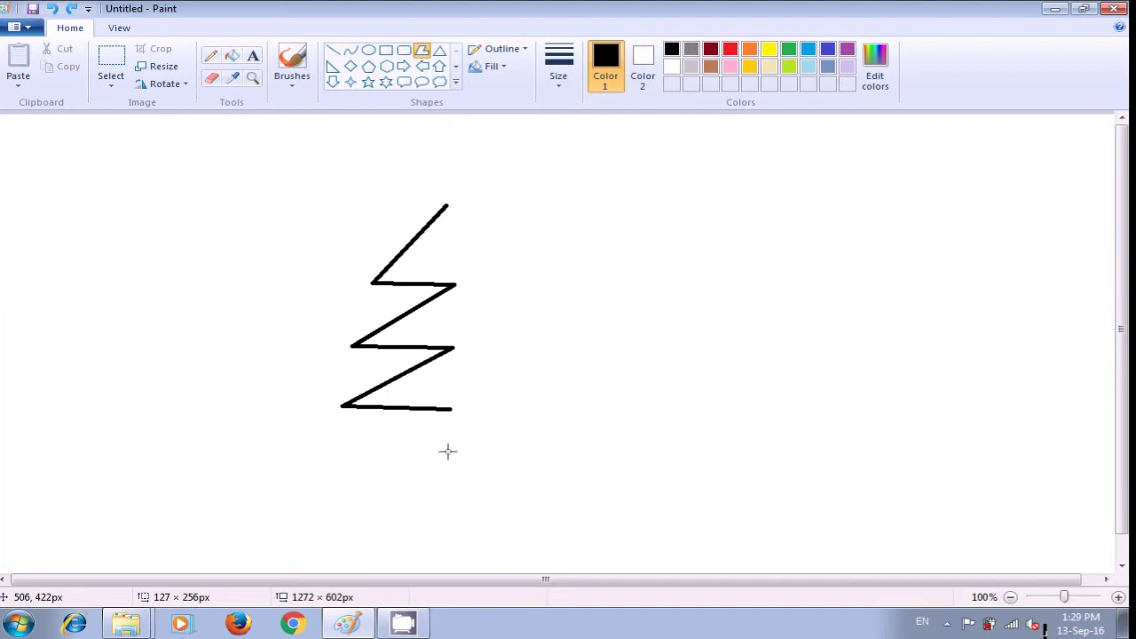
Continue the polygon with a narrow trunk and three tiers up the right side, closing the tree at its tip, about 242 × 309 px overall.
left_click(448, 450)
left_click(470, 451)
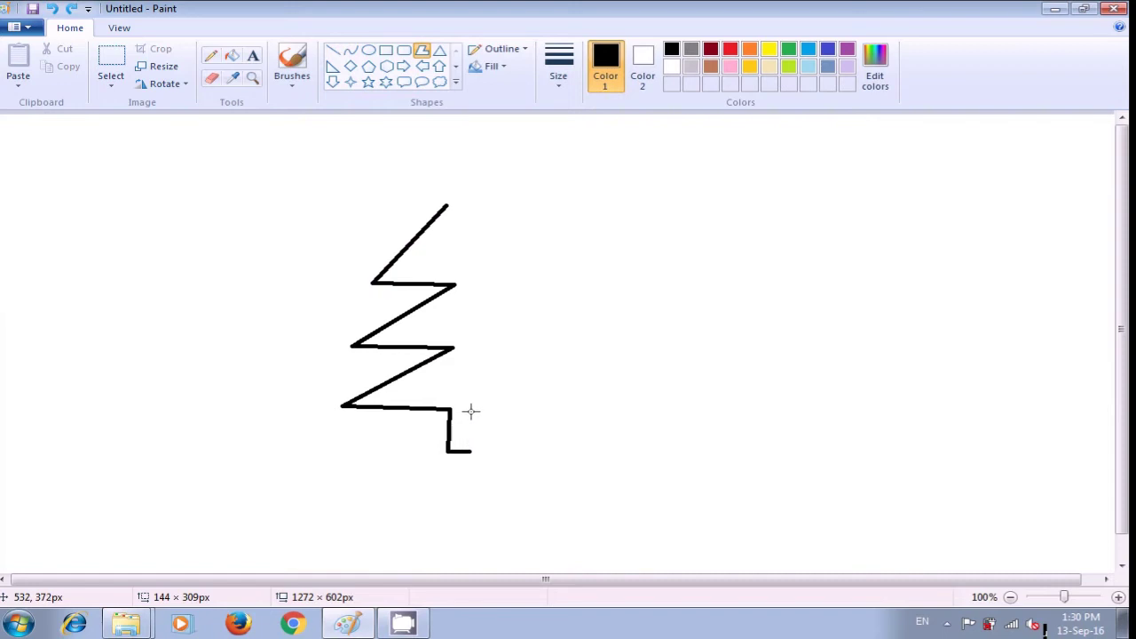
left_click(471, 410)
left_click(545, 411)
left_click(464, 348)
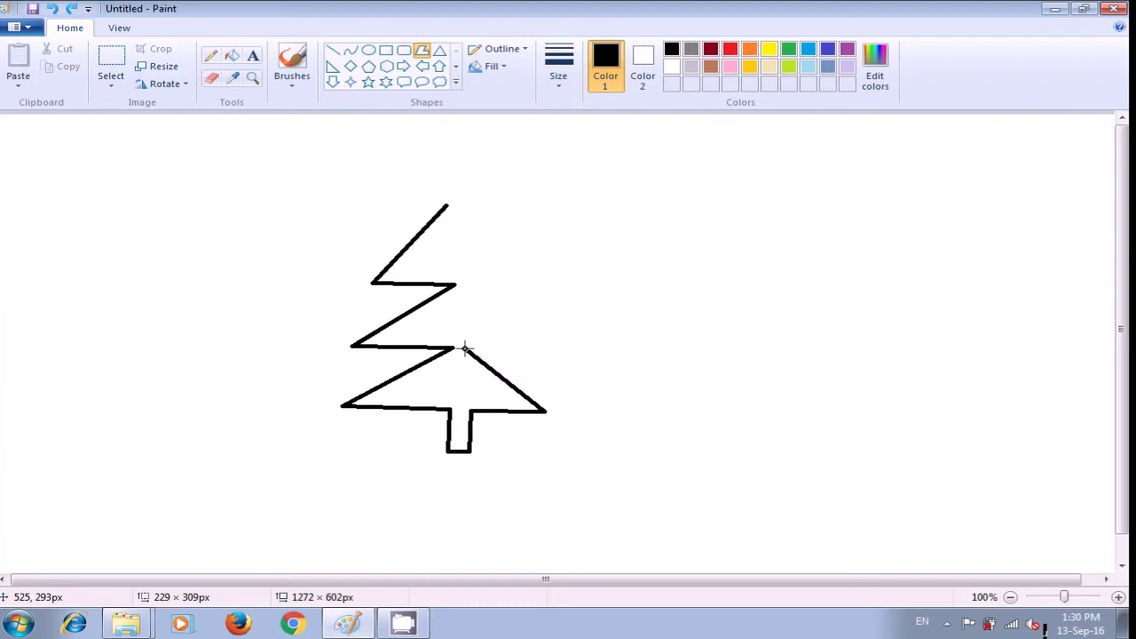
left_click(557, 349)
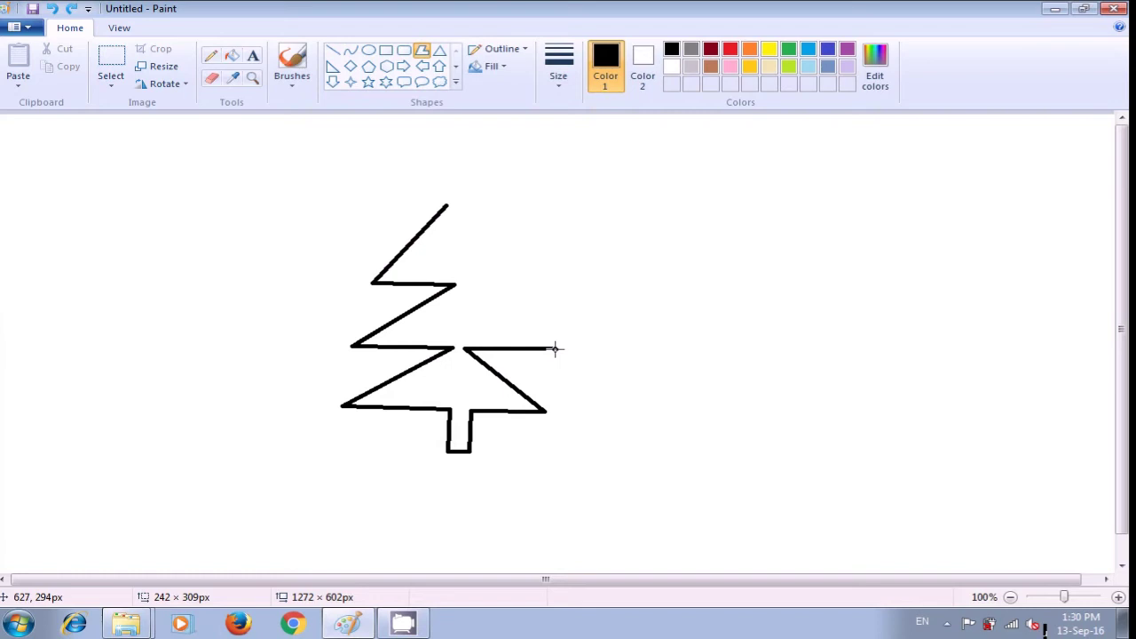
left_click(466, 284)
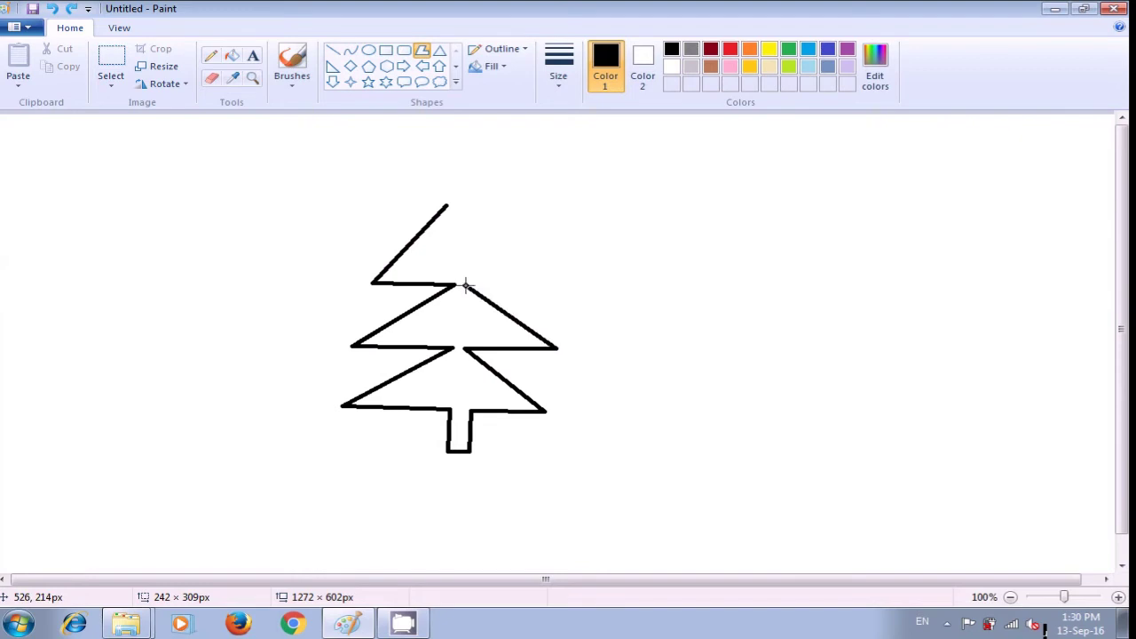
left_click(550, 285)
left_click(447, 203)
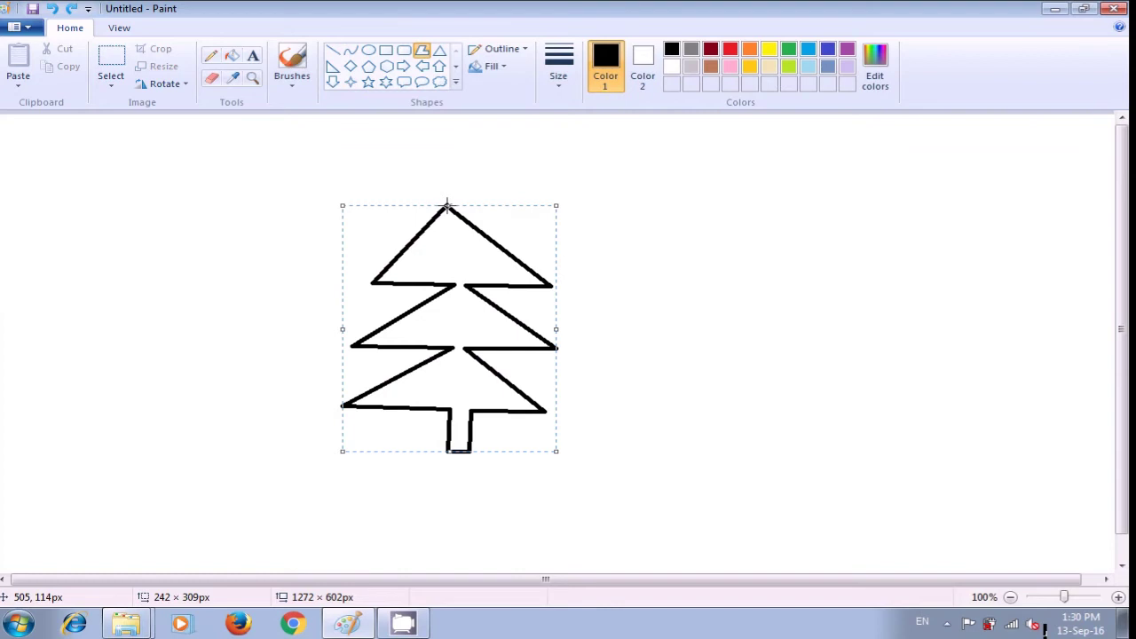
left_click(649, 205)
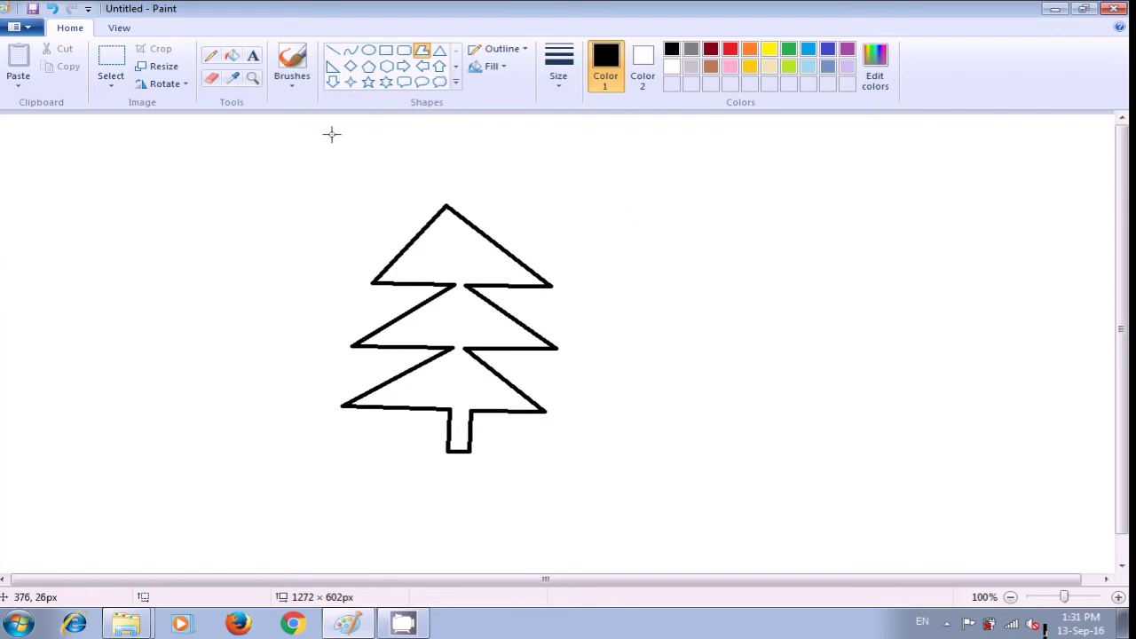
Fill the whole tree outline, trunk included, with green.
left_click(235, 60)
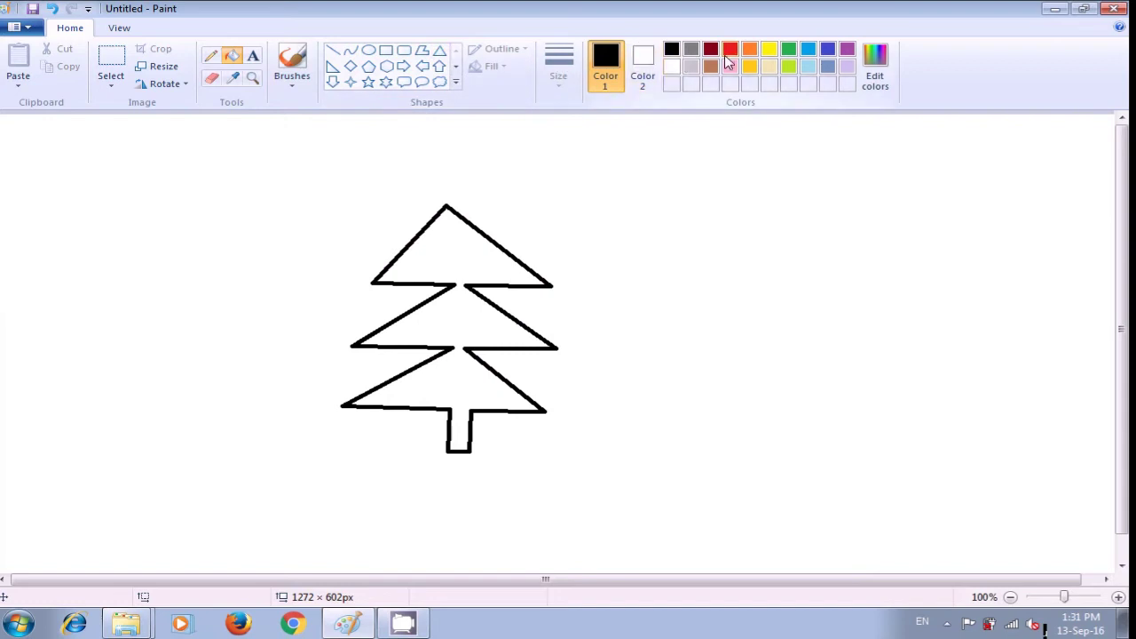
left_click(790, 50)
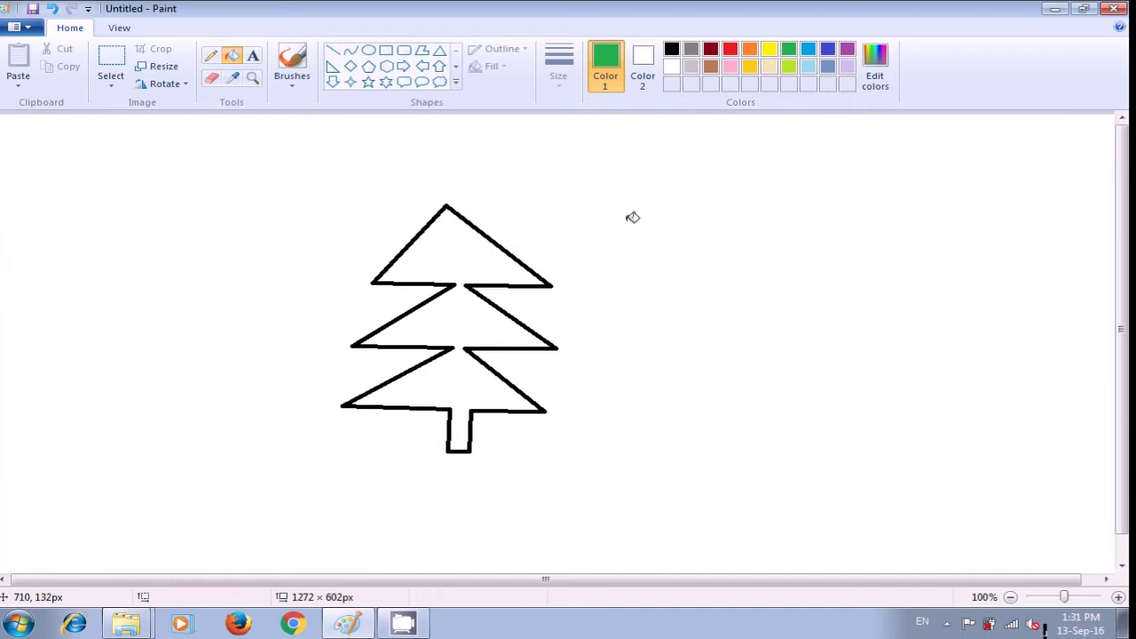
left_click(445, 242)
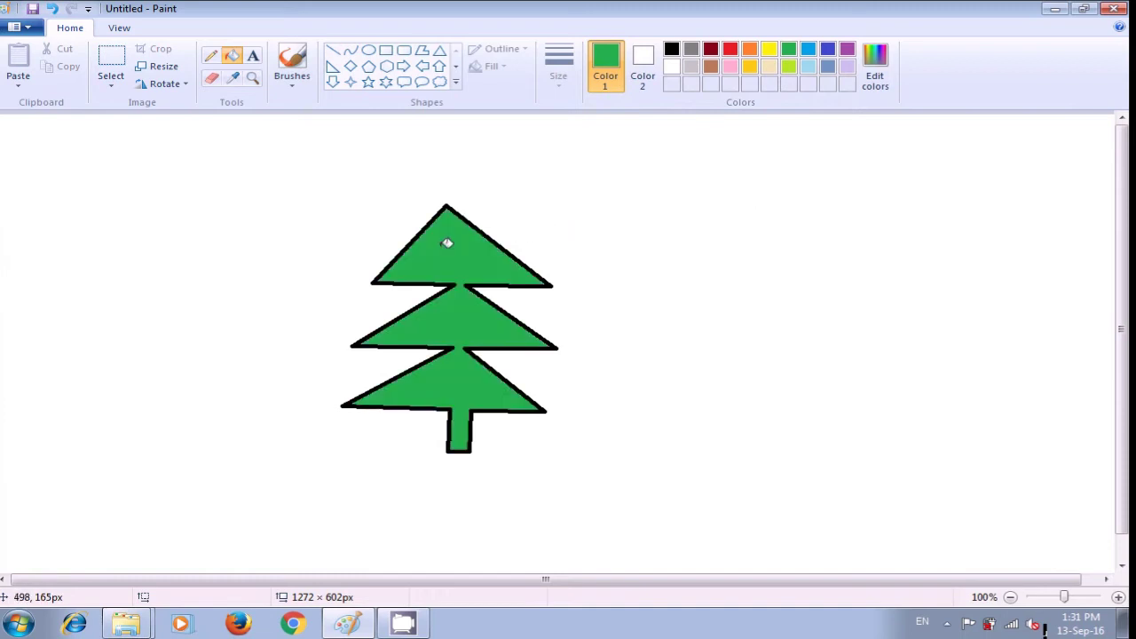
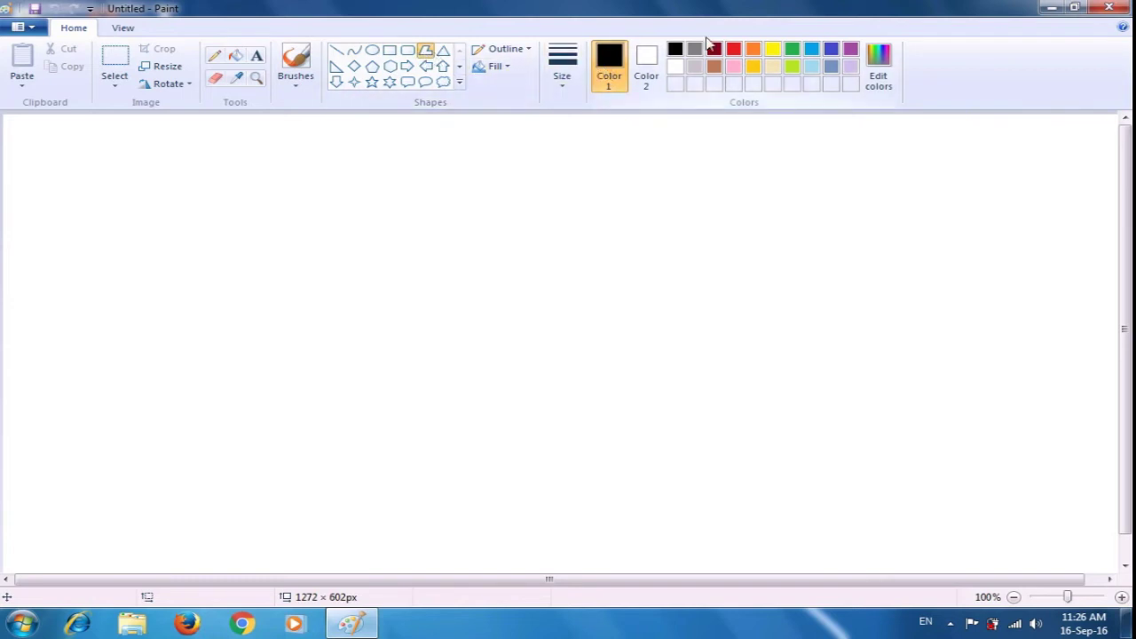
Draw a closed green five-cornered polygon near the upper middle of the blank canvas, about 121 × 95 px, with a long point facing left.
left_click(792, 51)
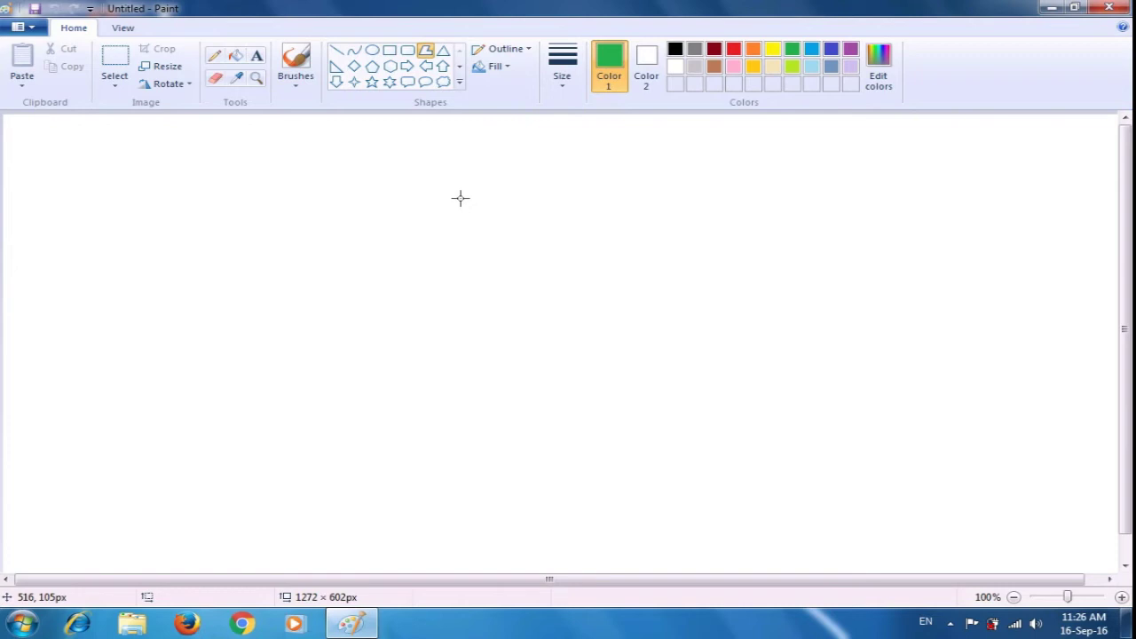
left_click_drag(456, 185, 487, 213)
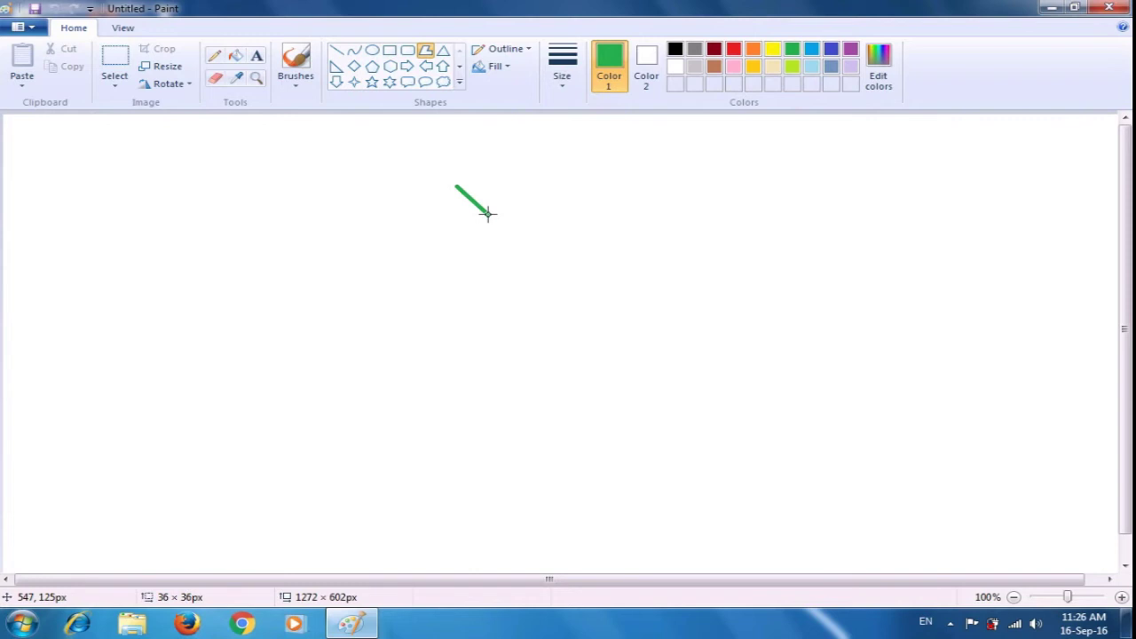
left_click_drag(487, 213, 487, 213)
left_click(453, 260)
left_click(382, 219)
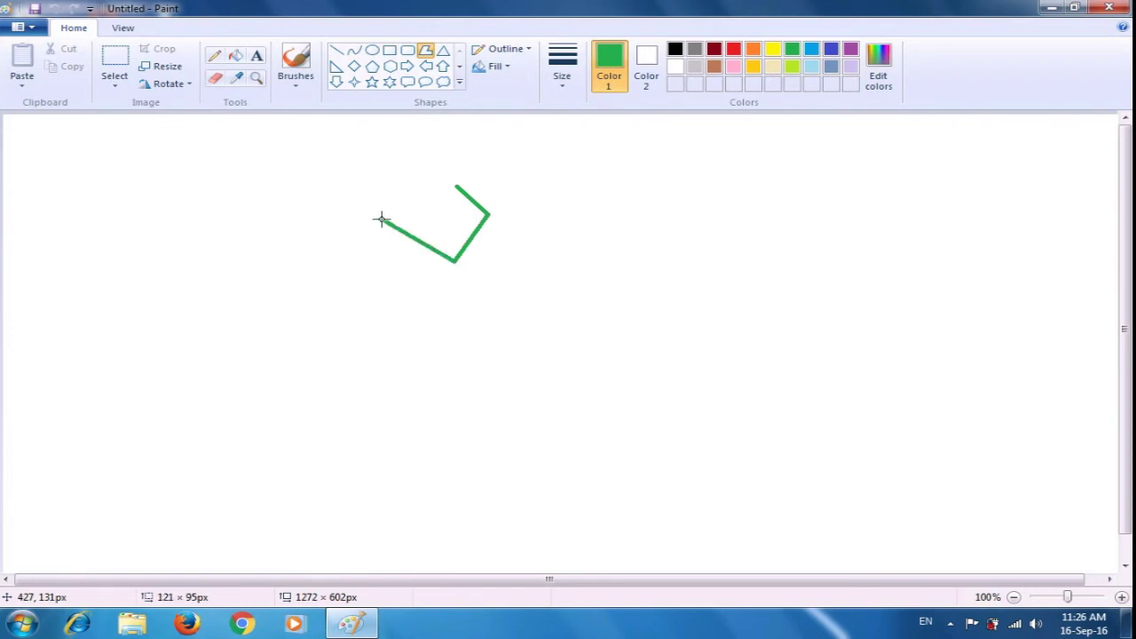
left_click(441, 206)
left_click(455, 187)
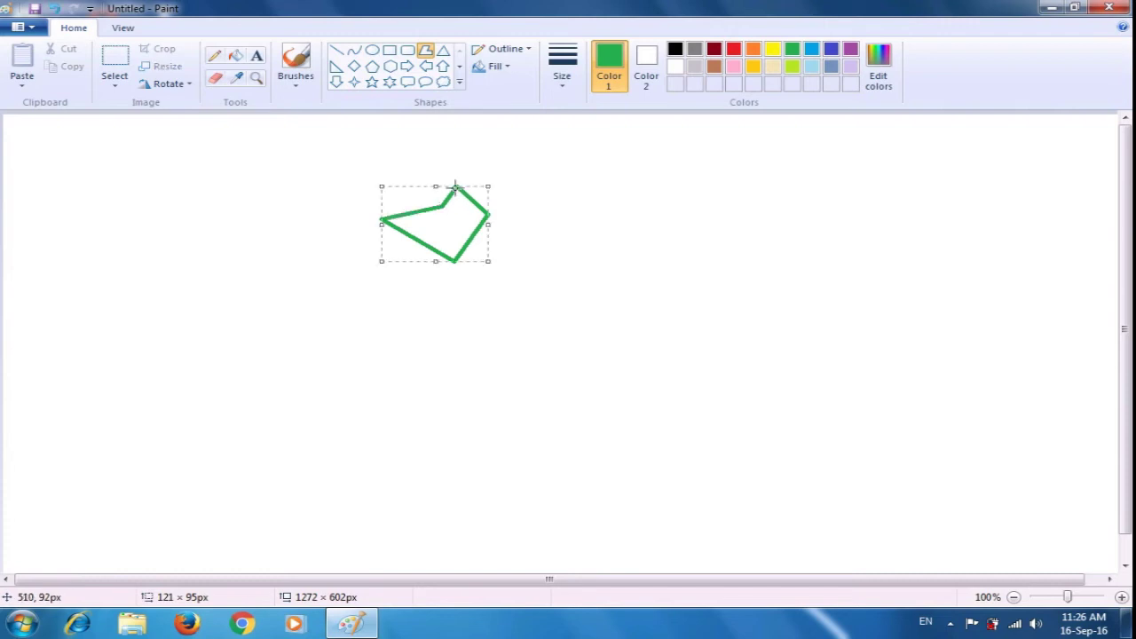
left_click(526, 237)
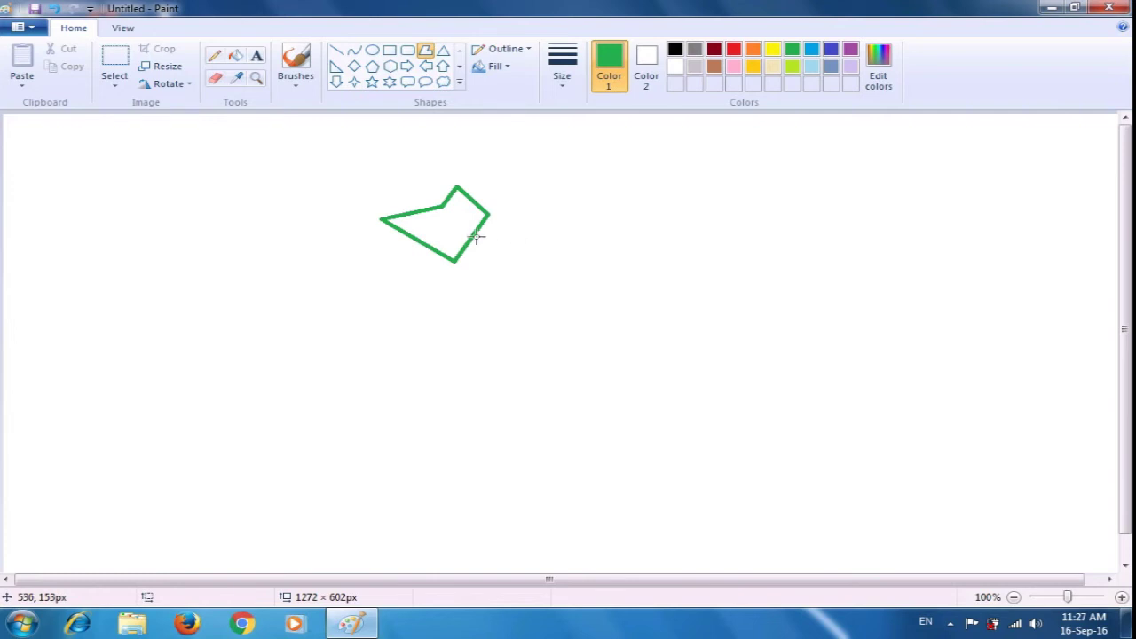
Draw a tall, narrow green polygon as a pole running down from the five-cornered figure, about 20 × 296 px.
left_click_drag(475, 234, 474, 457)
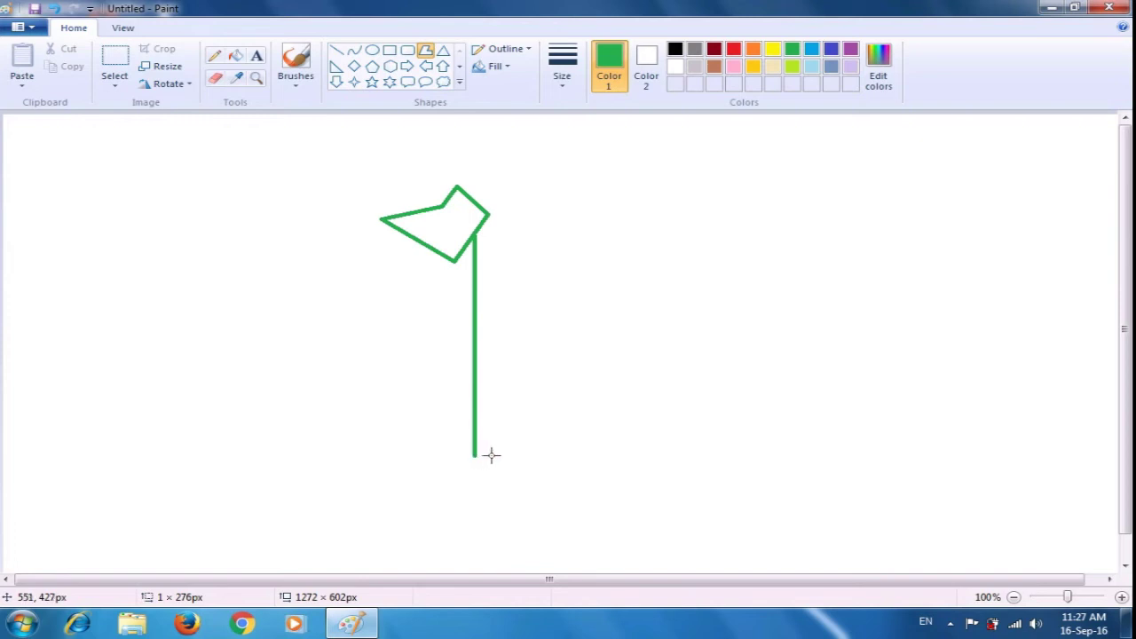
left_click(491, 456)
left_click(487, 219)
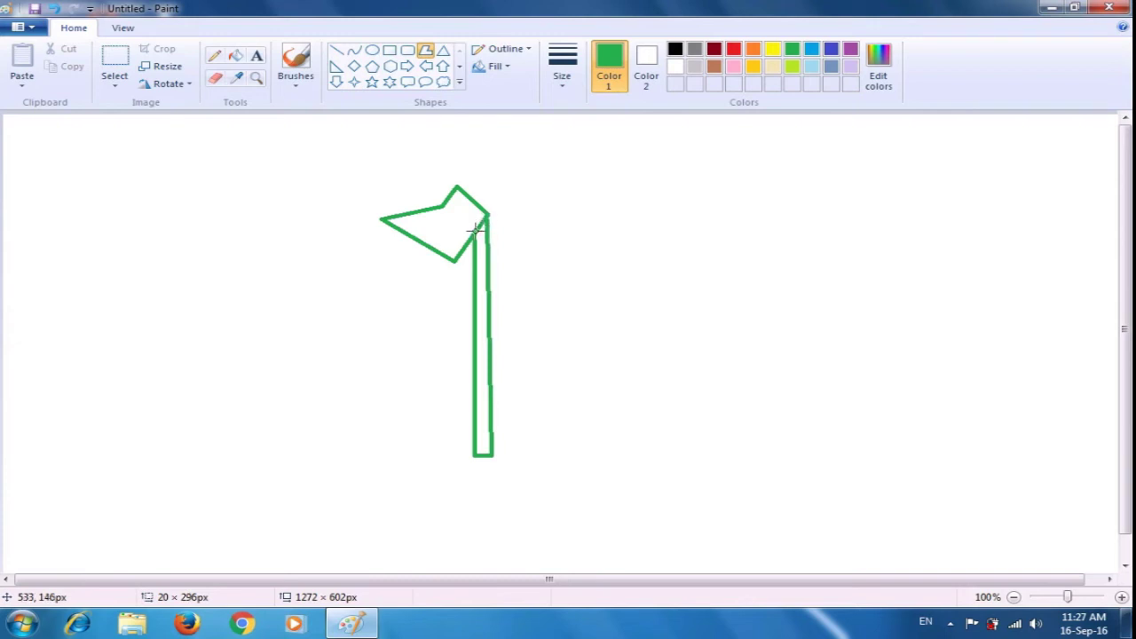
left_click(473, 233)
left_click(554, 253)
Draw a flat, closed green polygon as the lamp's base across the foot of the pole, about 164 × 26 px.
left_click_drag(431, 457, 528, 457)
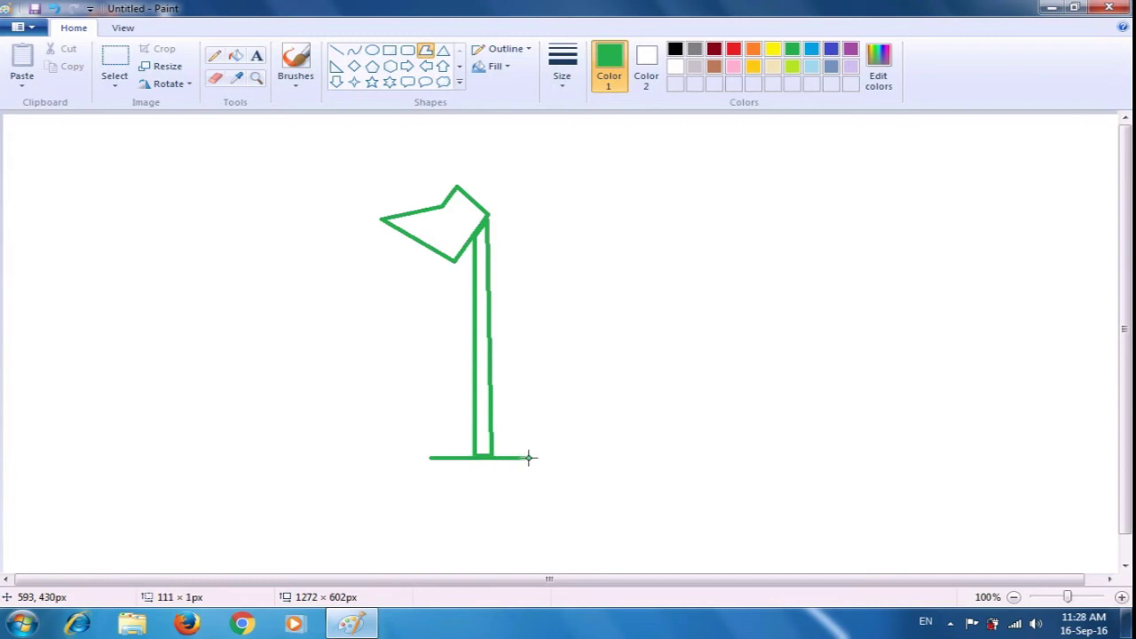
left_click_drag(528, 457, 535, 475)
left_click_drag(530, 473, 403, 477)
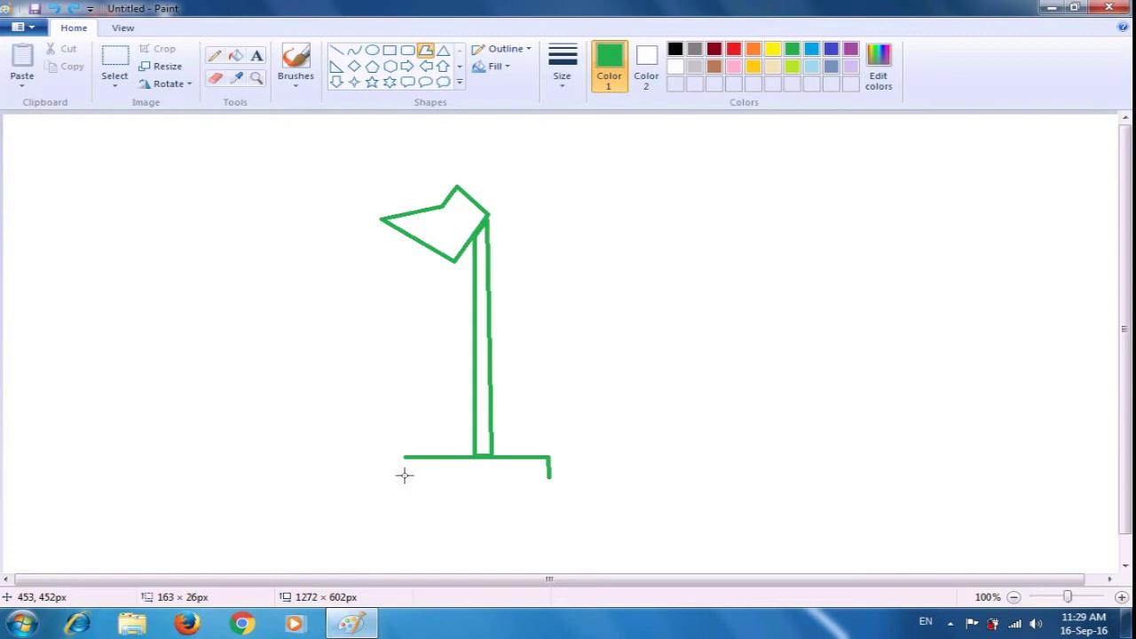
left_click(404, 476)
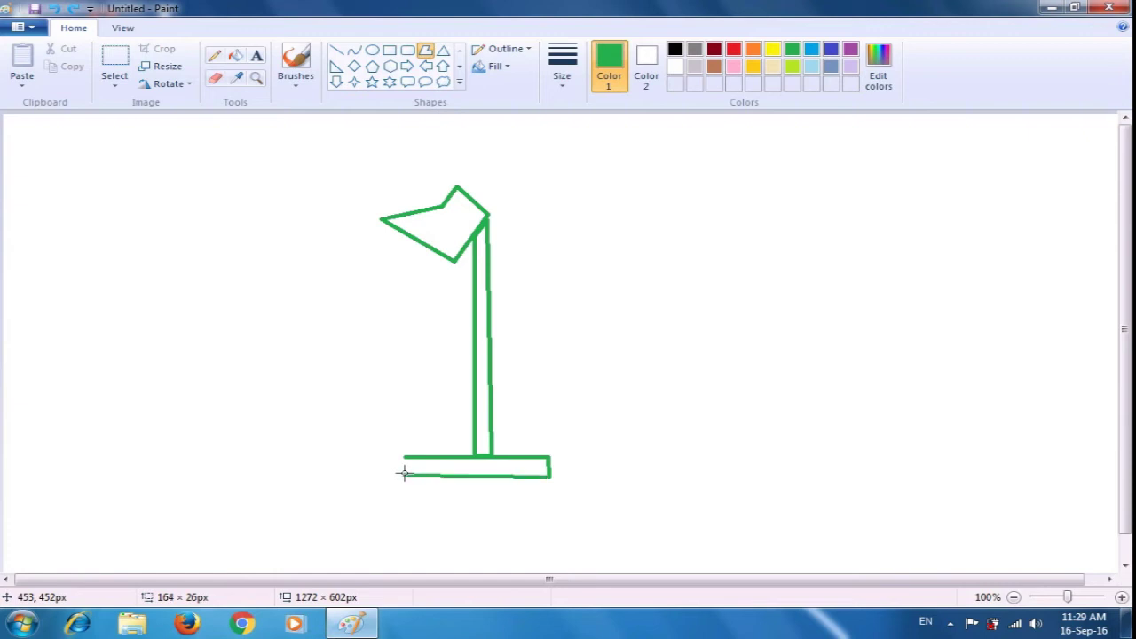
left_click(404, 462)
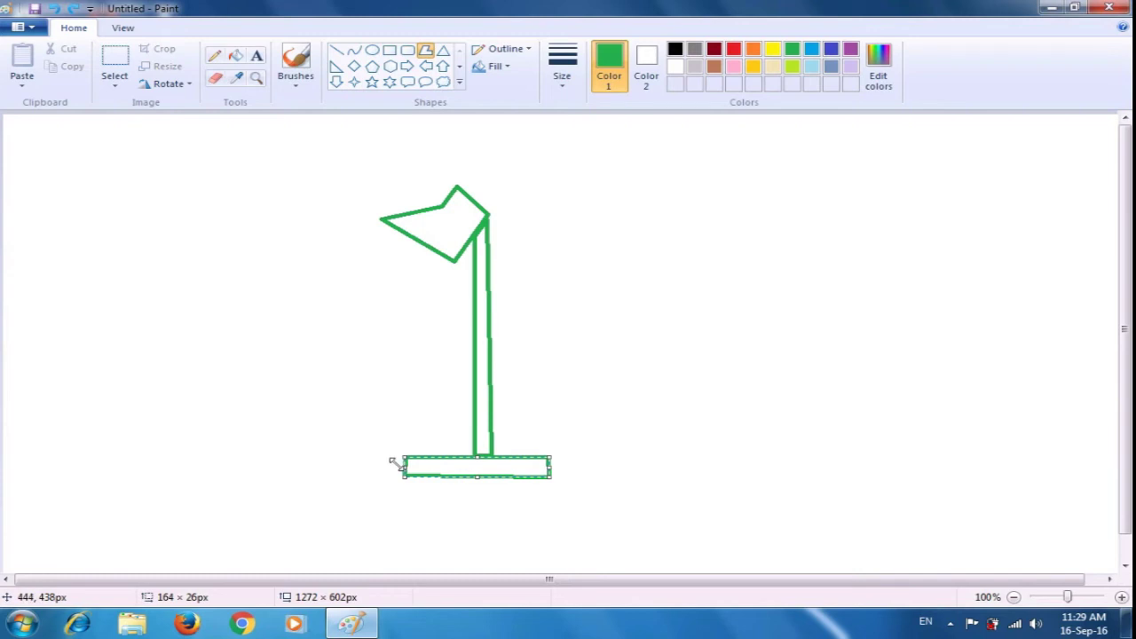
left_click(607, 462)
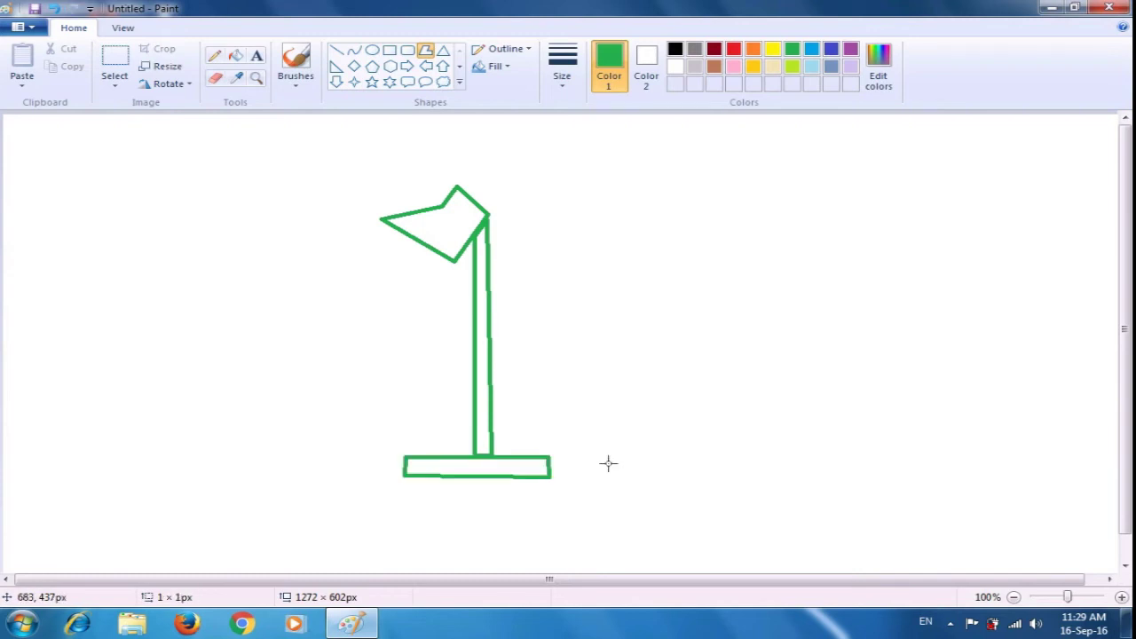
Draw a horizontal green line as a cord extending outward from the right end of the lamp's base.
left_click(550, 466)
left_click_drag(550, 466, 670, 467)
left_click(709, 472)
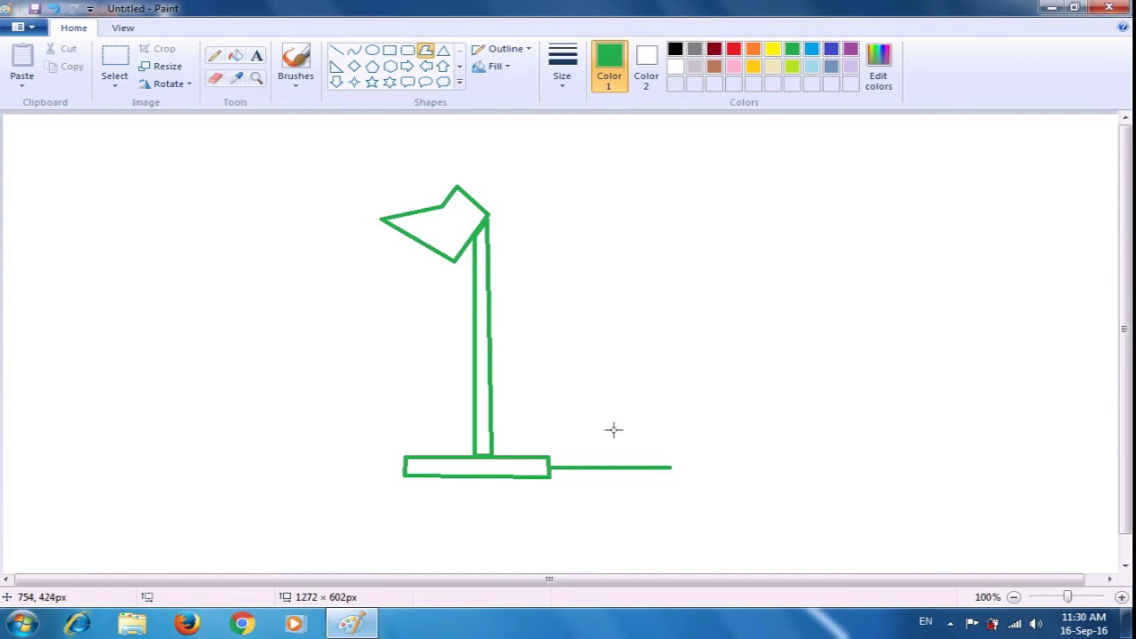
Fill the lamp's head with indigo blue.
left_click(233, 57)
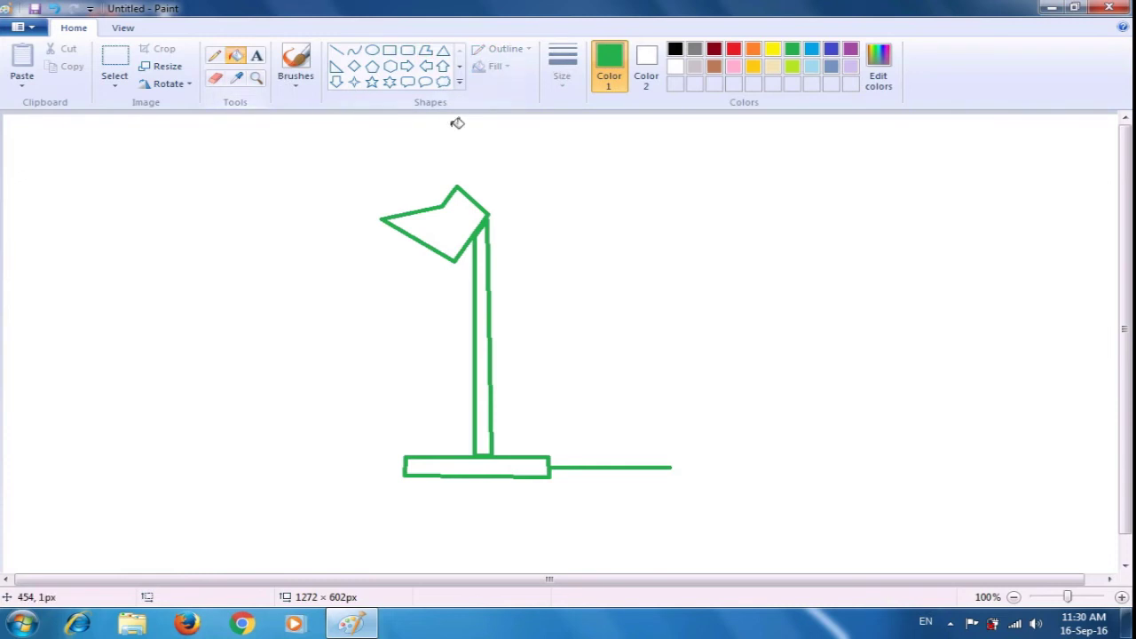
left_click(830, 50)
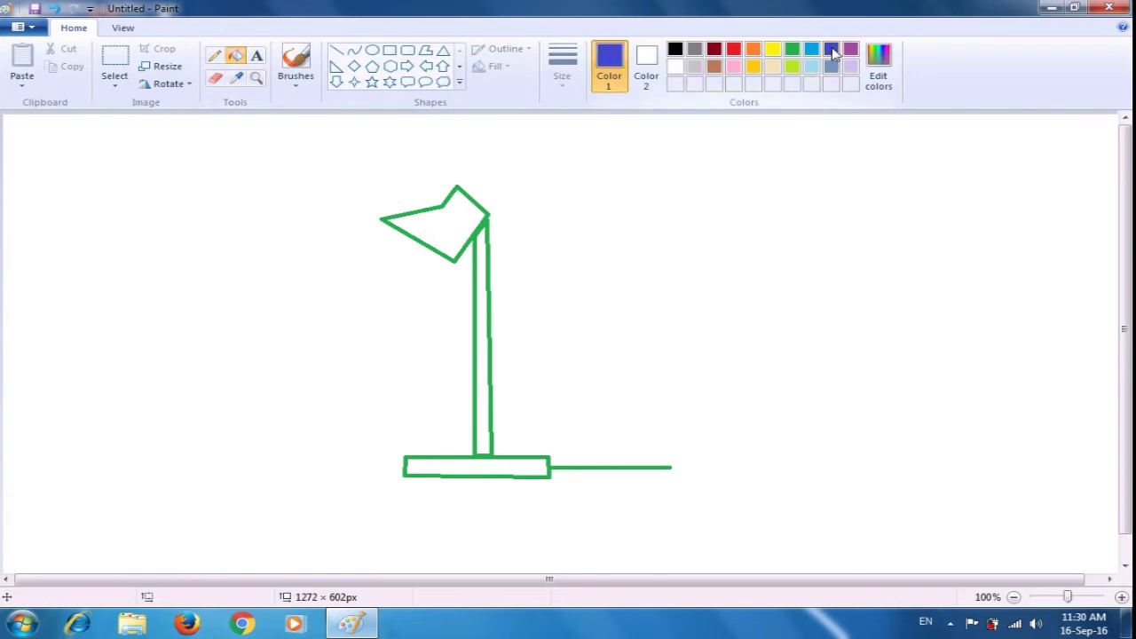
left_click(439, 219)
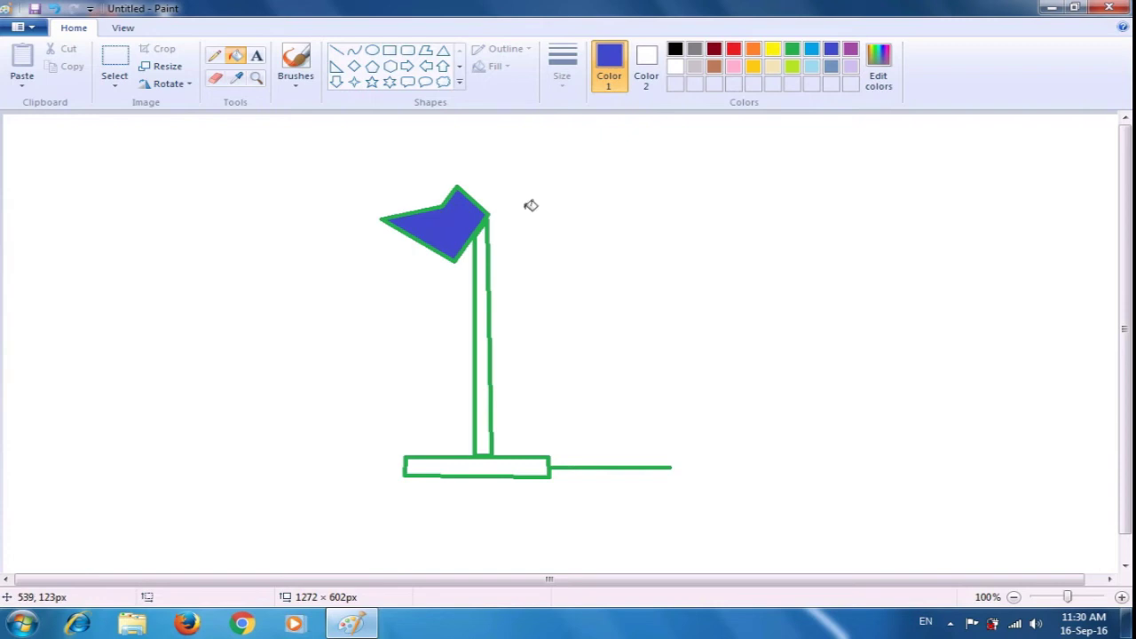
Fill the lamp's pole and base with dark red.
left_click(714, 49)
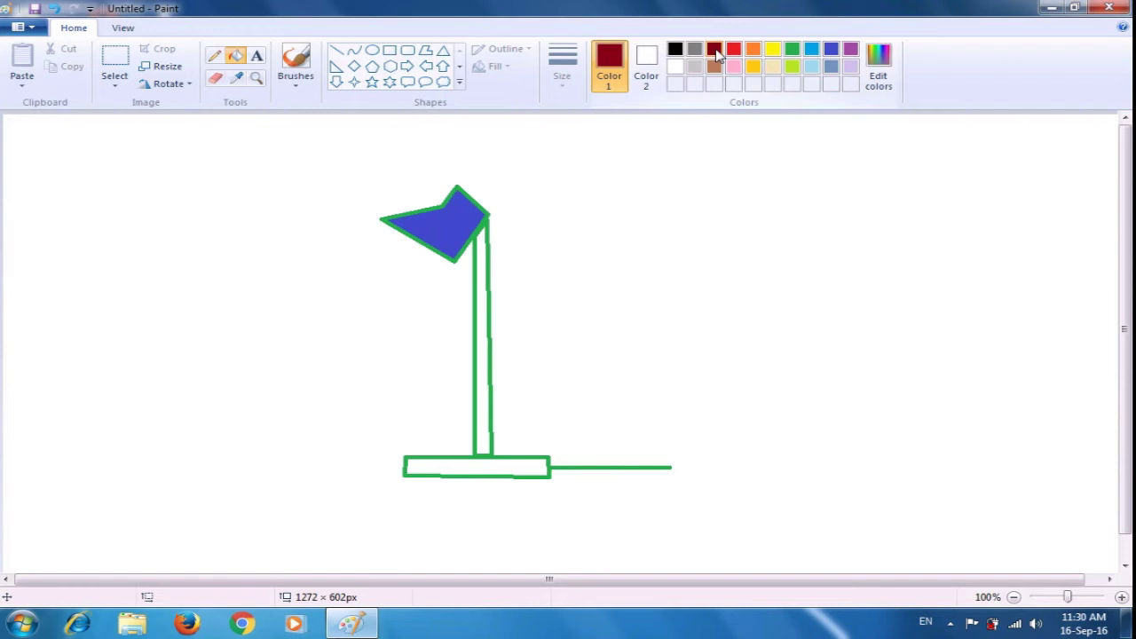
left_click(485, 334)
left_click(480, 462)
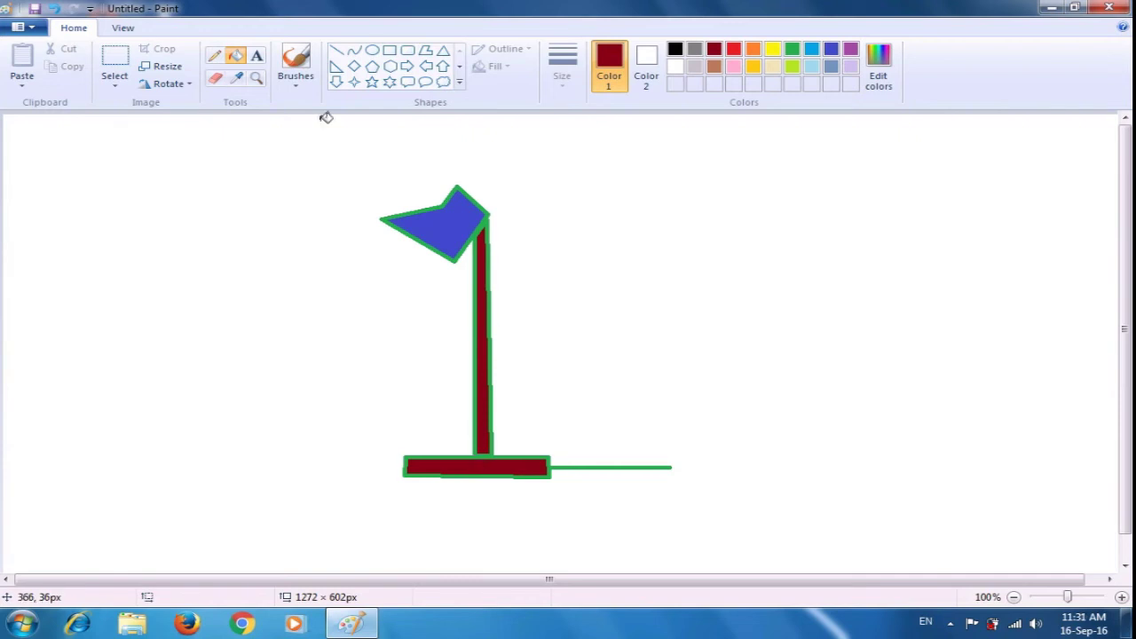
Draw five short, parallel black lines slanting down and left from the underside of the lamp's head as light rays.
left_click(337, 50)
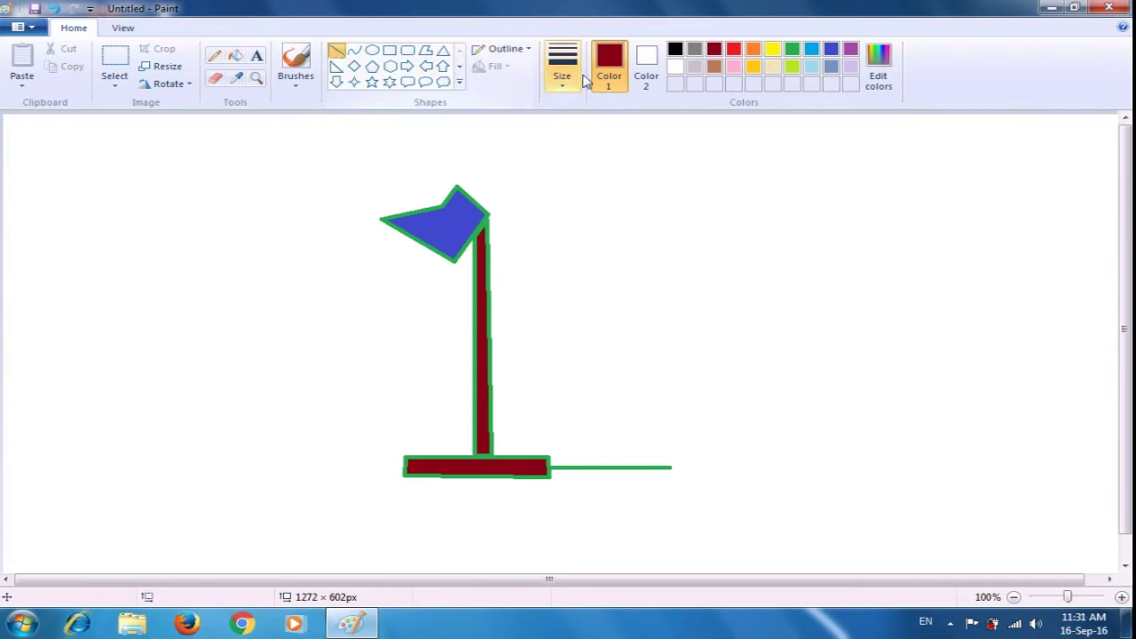
left_click(675, 50)
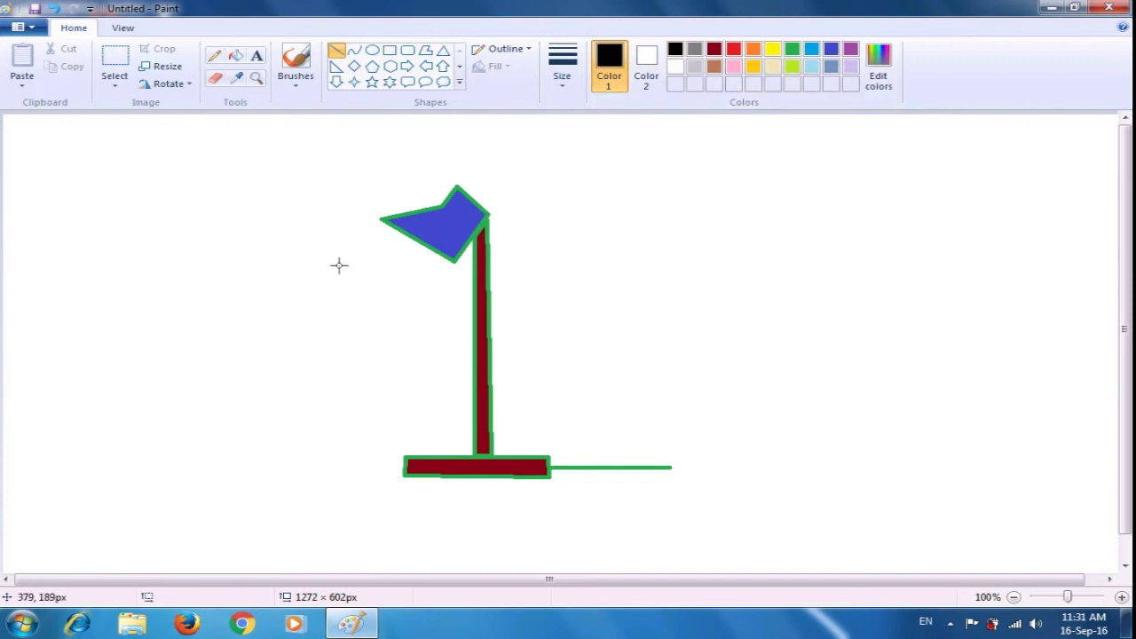
left_click_drag(337, 263, 383, 225)
left_click(387, 251)
left_click_drag(391, 241, 346, 277)
left_click(350, 291)
left_click_drag(403, 252, 367, 284)
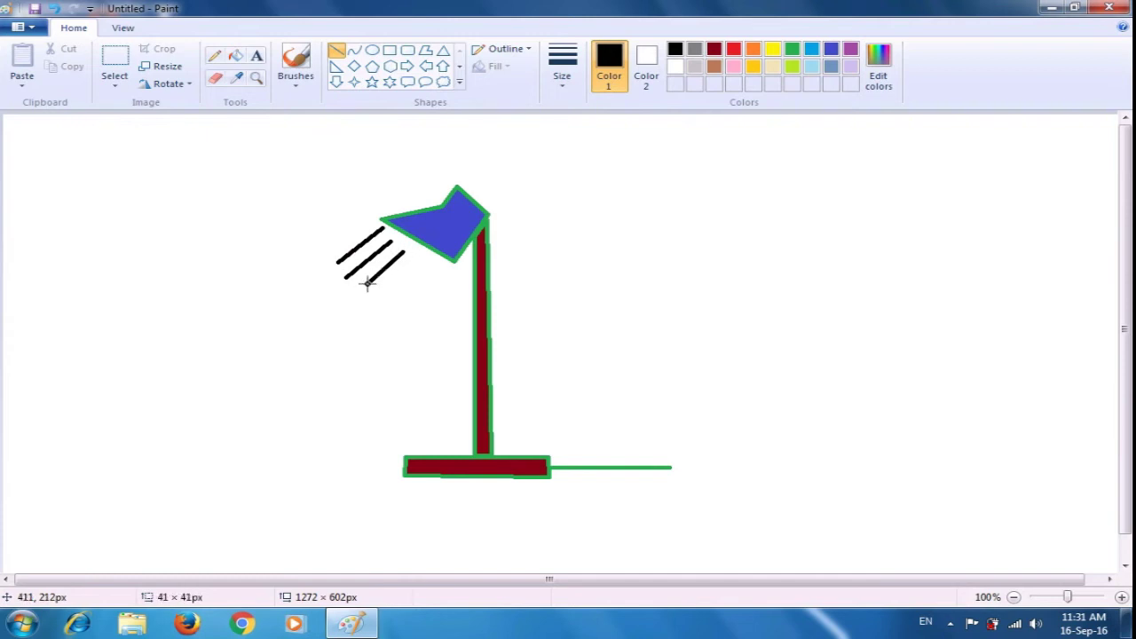
left_click(418, 265)
left_click_drag(423, 263, 385, 297)
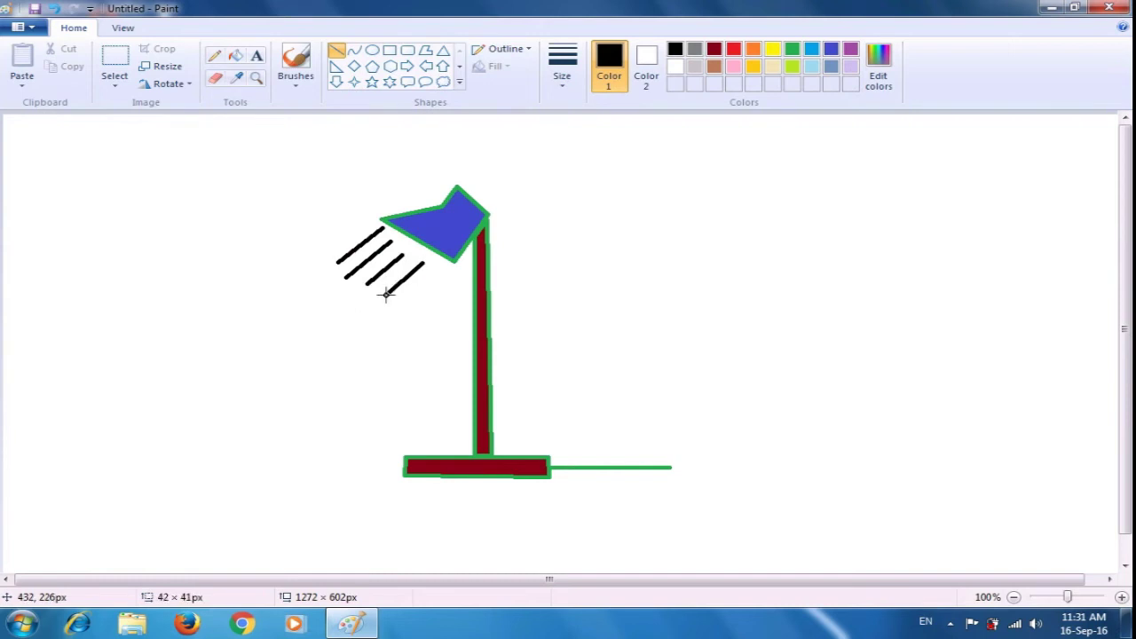
left_click(442, 282)
left_click_drag(443, 262, 394, 311)
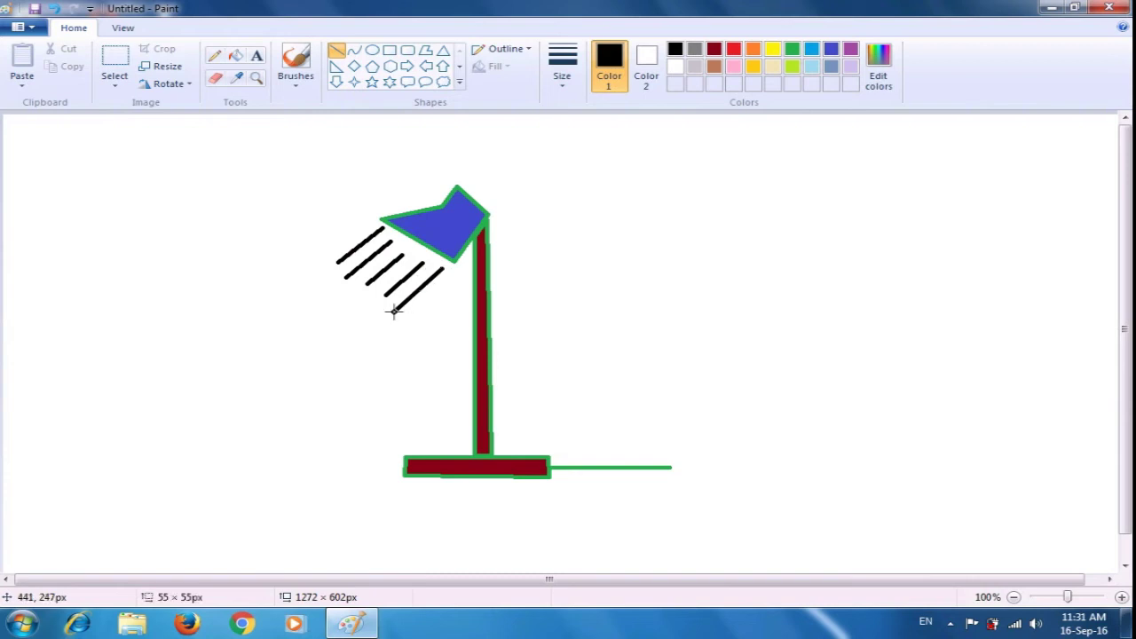
left_click(593, 262)
Add the text "Lamp" in a box about 274 × 84 px to the right of the lamp's head.
left_click(257, 55)
left_click_drag(557, 182, 800, 250)
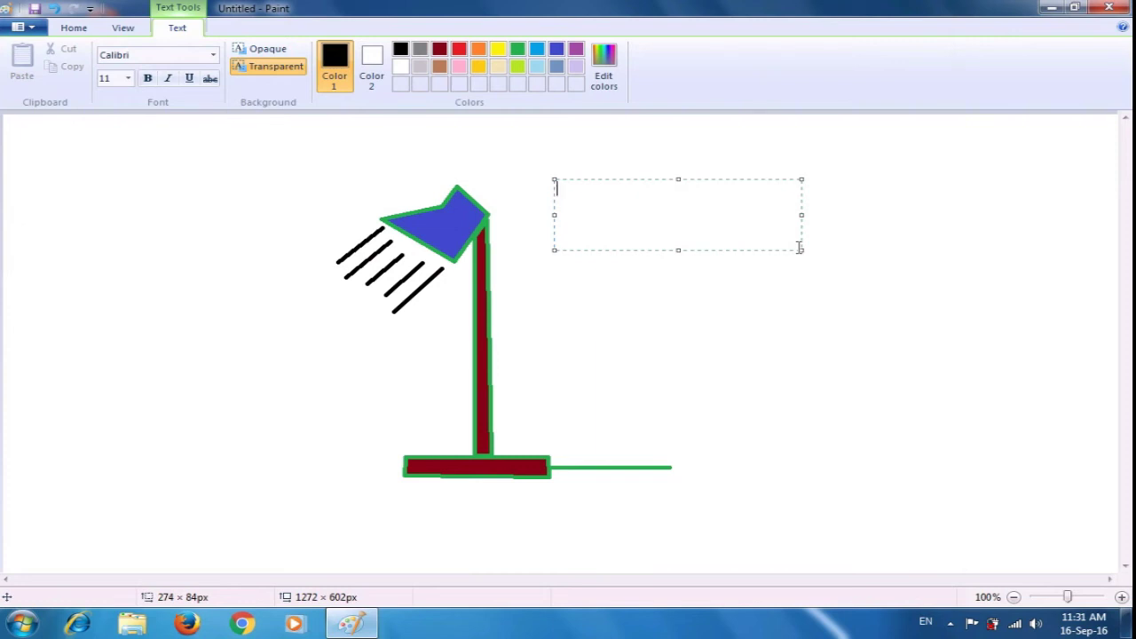
type("Lamp")
left_click(809, 334)
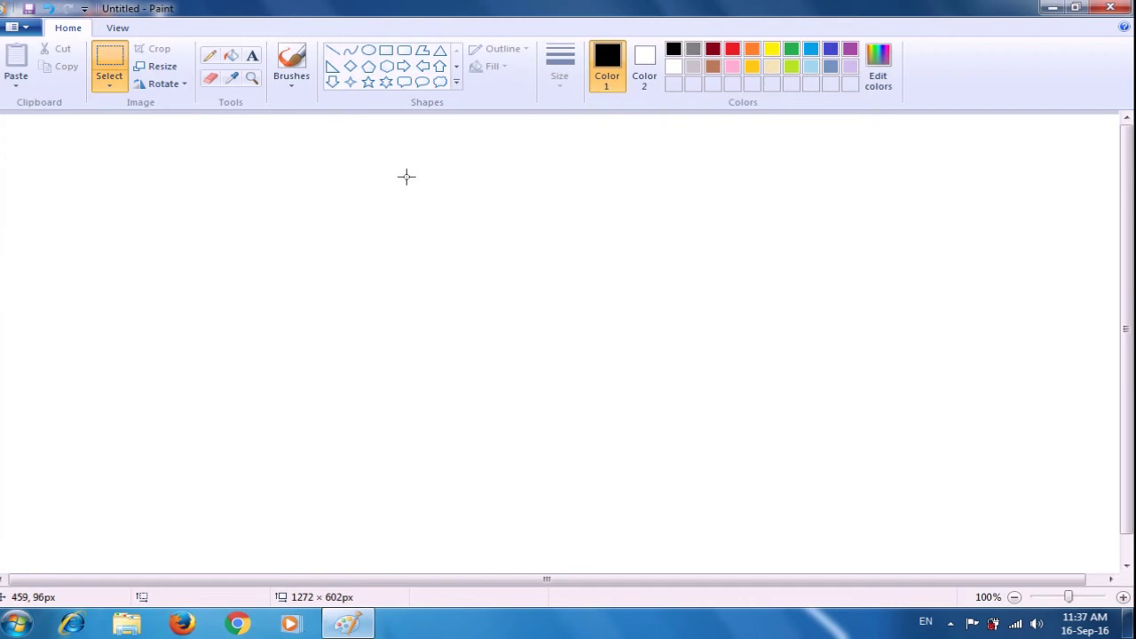
Draw a closed black polygon triangle pointing right near the top of the blank canvas, about 62 × 88 px.
left_click(422, 55)
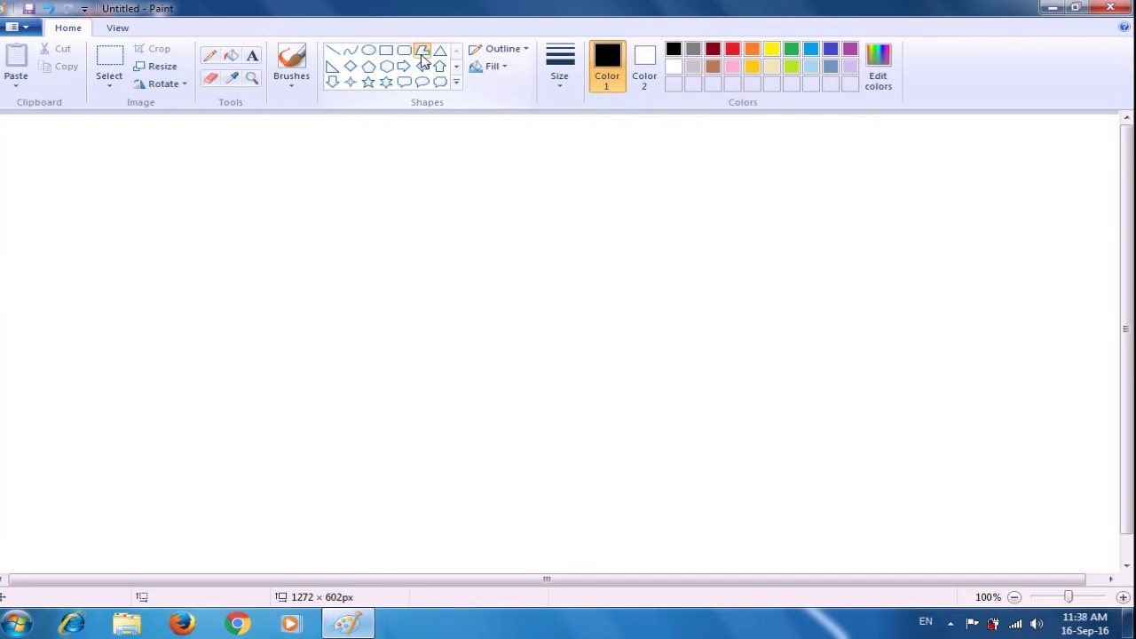
left_click(422, 53)
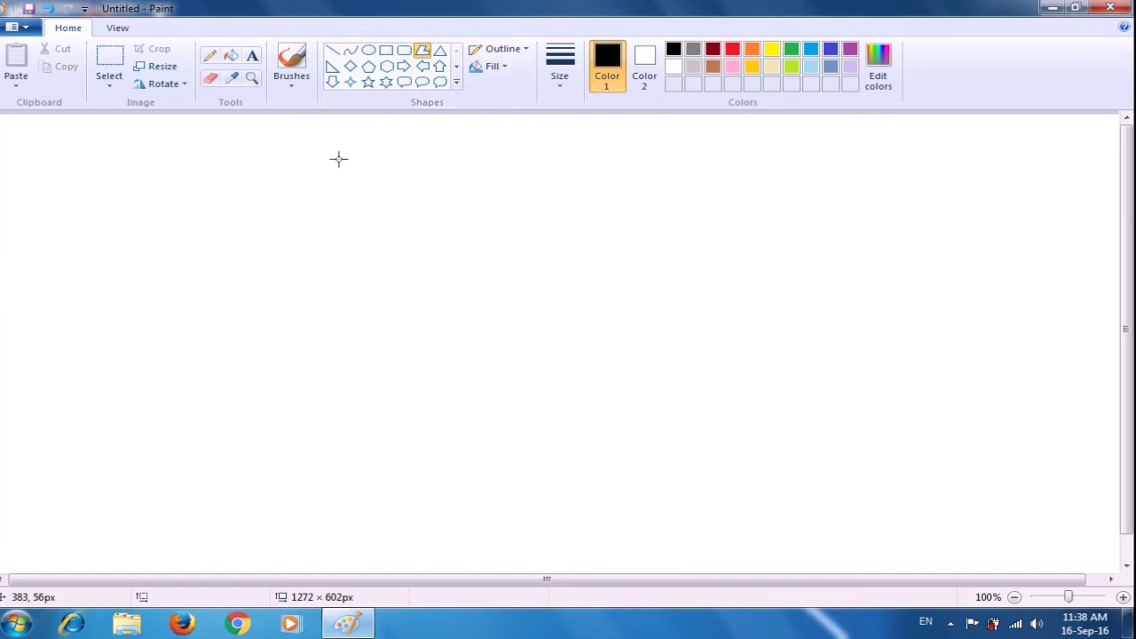
left_click_drag(332, 158, 332, 226)
left_click(386, 193)
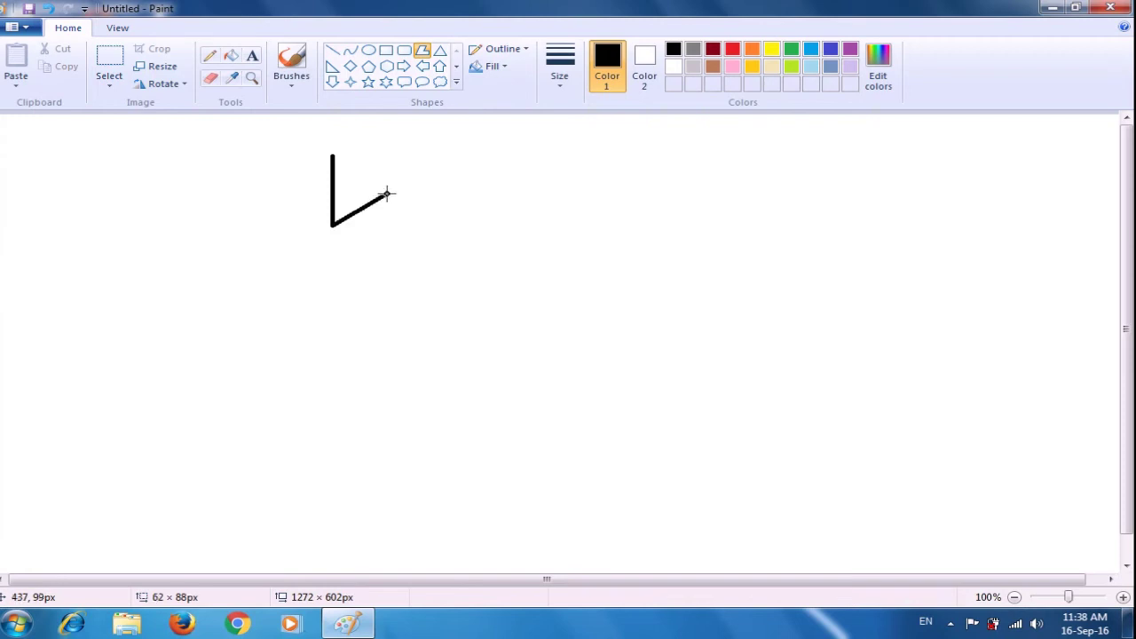
left_click(332, 157)
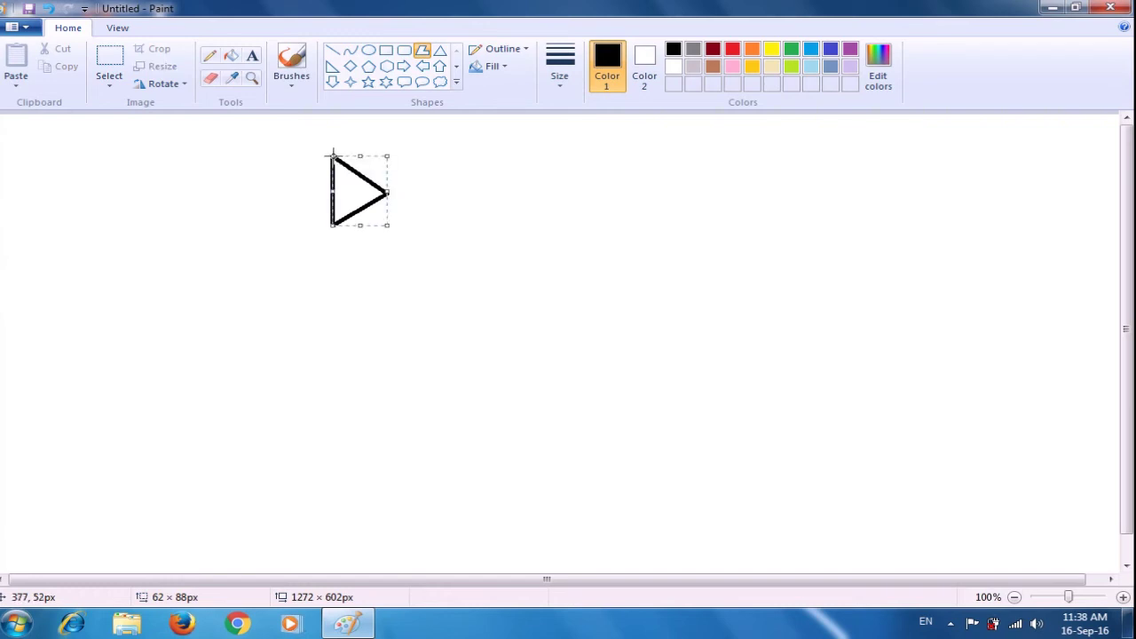
left_click(446, 209)
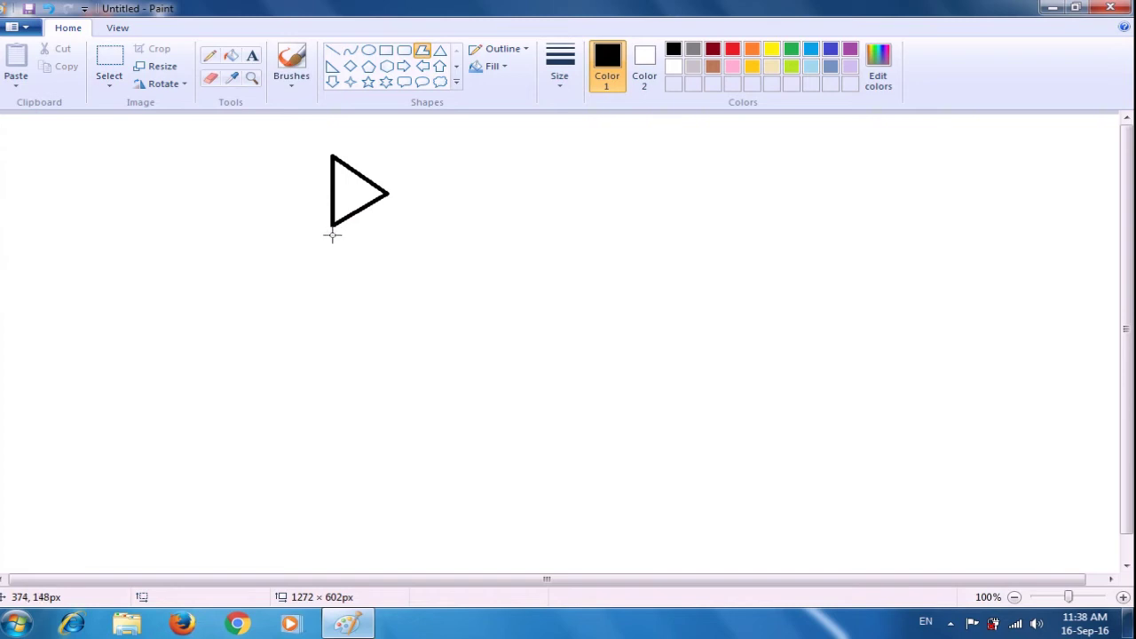
Draw a narrow four-cornered polygon below the triangle, about 28 × 91 px, with a small point facing right at its foot.
left_click_drag(331, 240, 331, 313)
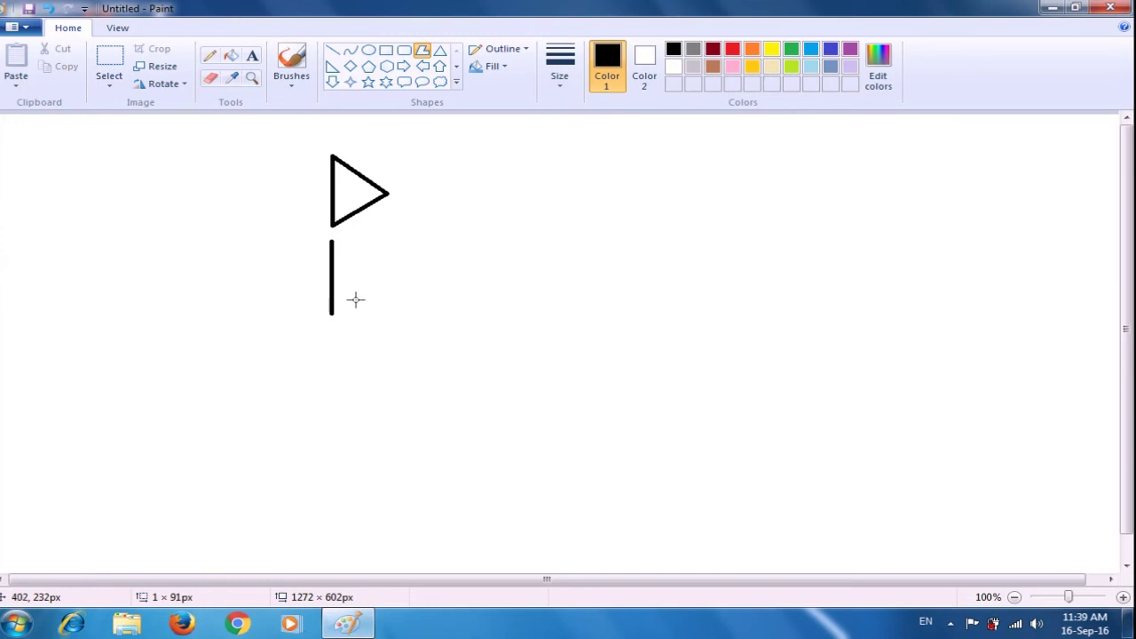
left_click(355, 300)
left_click(333, 242)
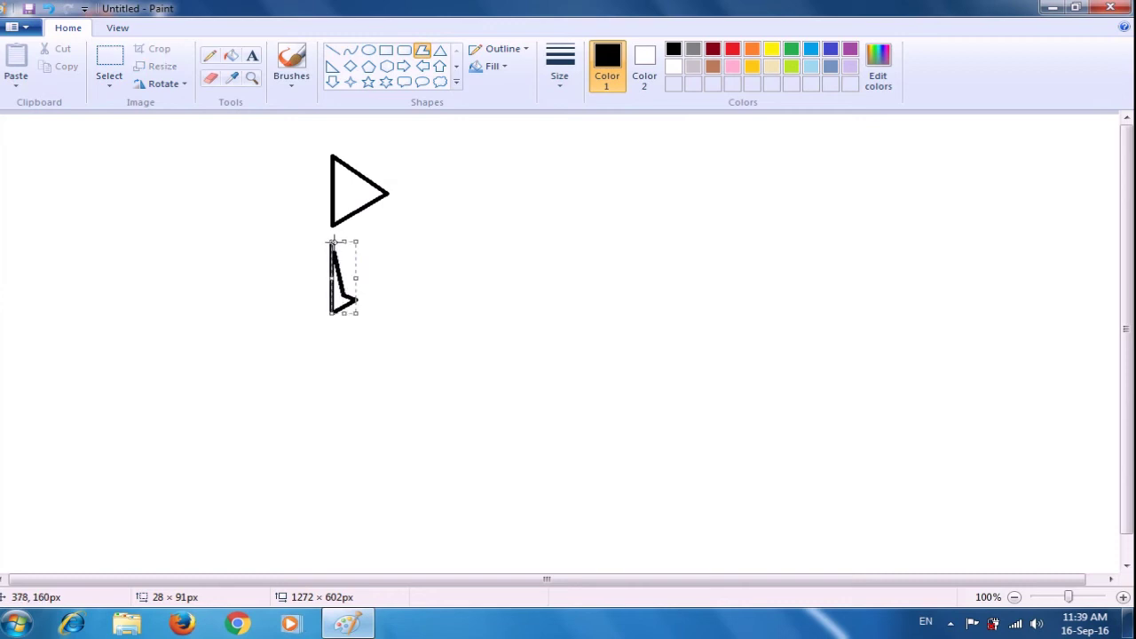
left_click(450, 279)
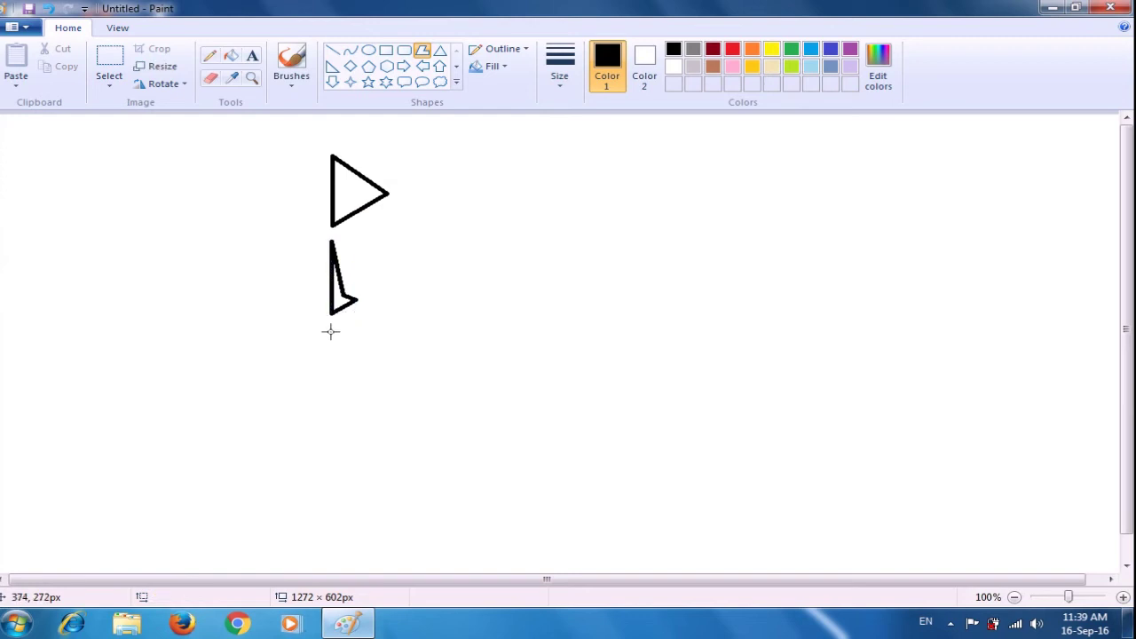
Draw a closed six-cornered polygon below the narrow one, about 171 × 157 px, with a long point facing right.
left_click_drag(330, 331, 330, 415)
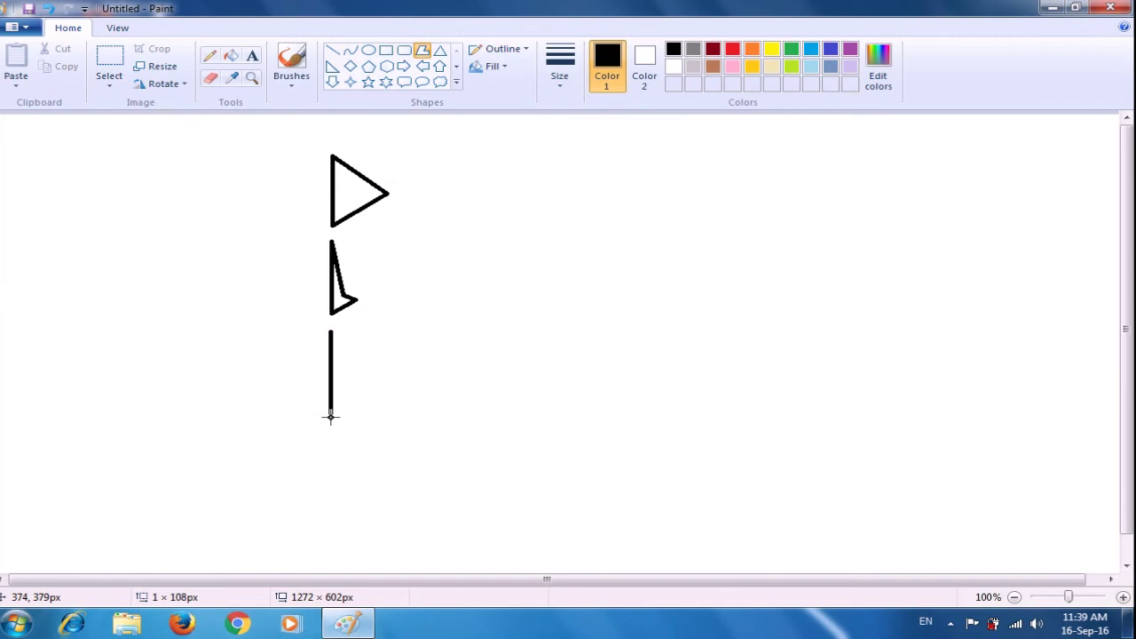
left_click_drag(330, 415, 330, 415)
left_click(402, 441)
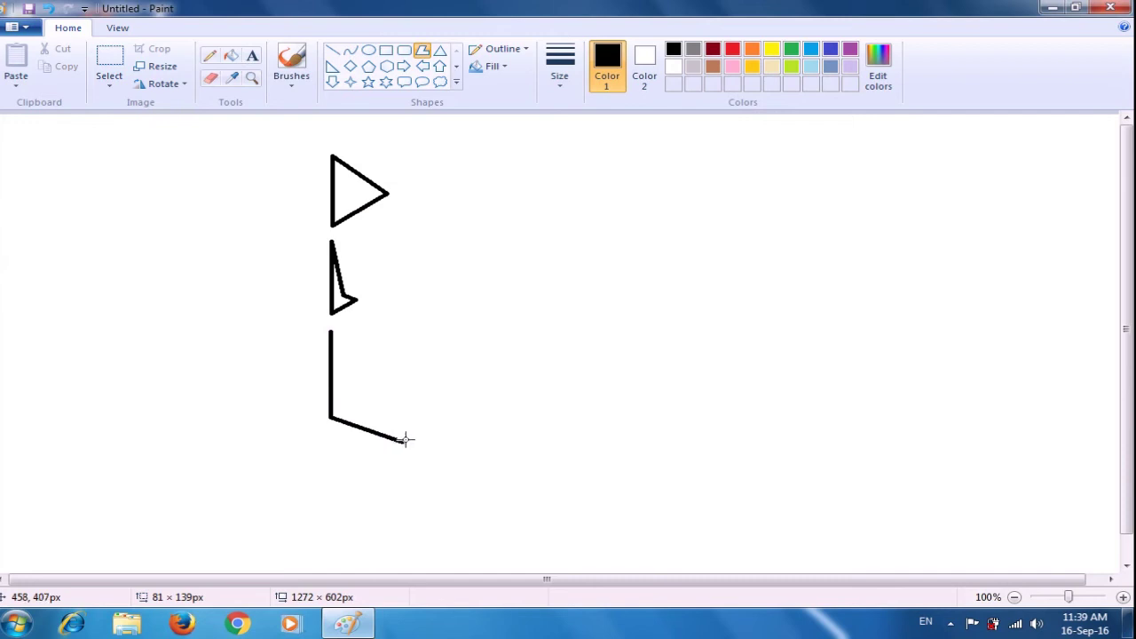
left_click(483, 385)
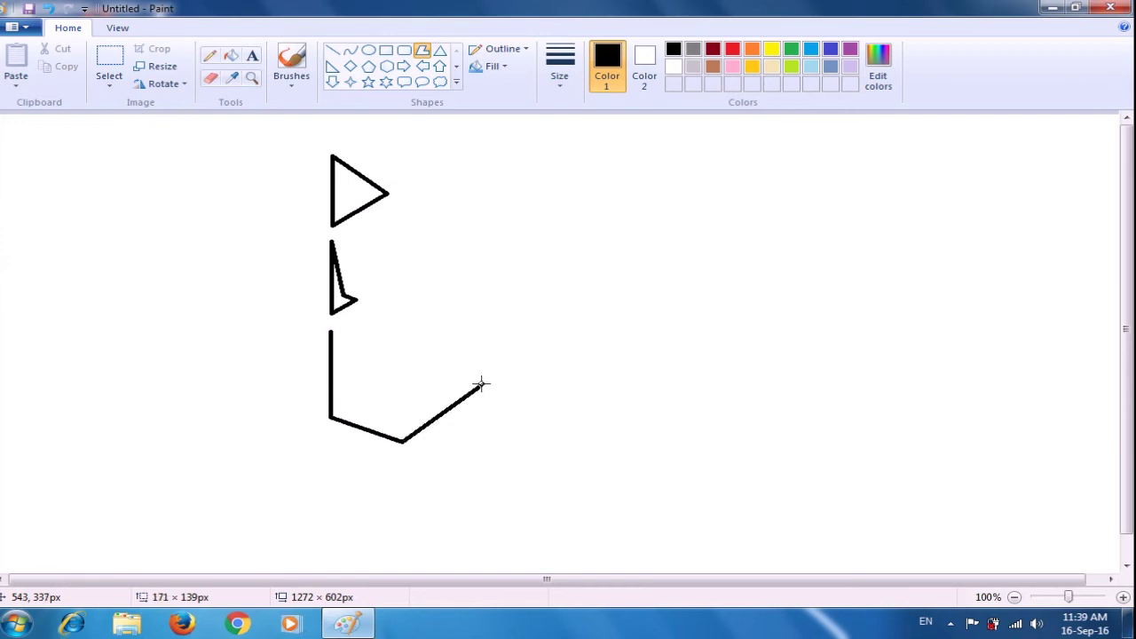
left_click(404, 382)
left_click(373, 317)
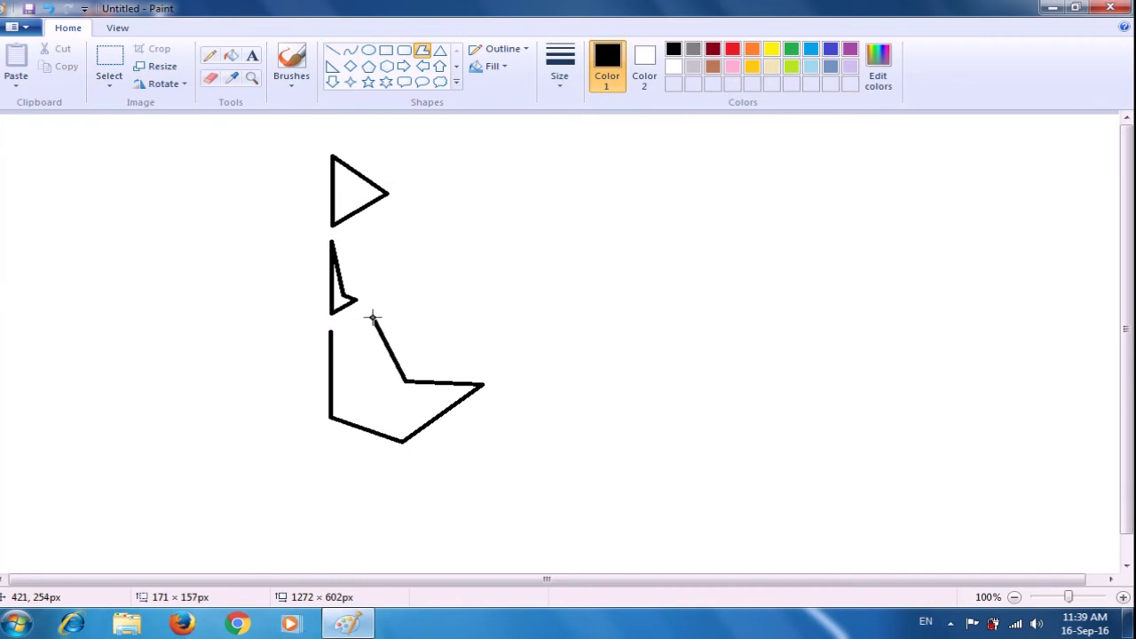
left_click(331, 333)
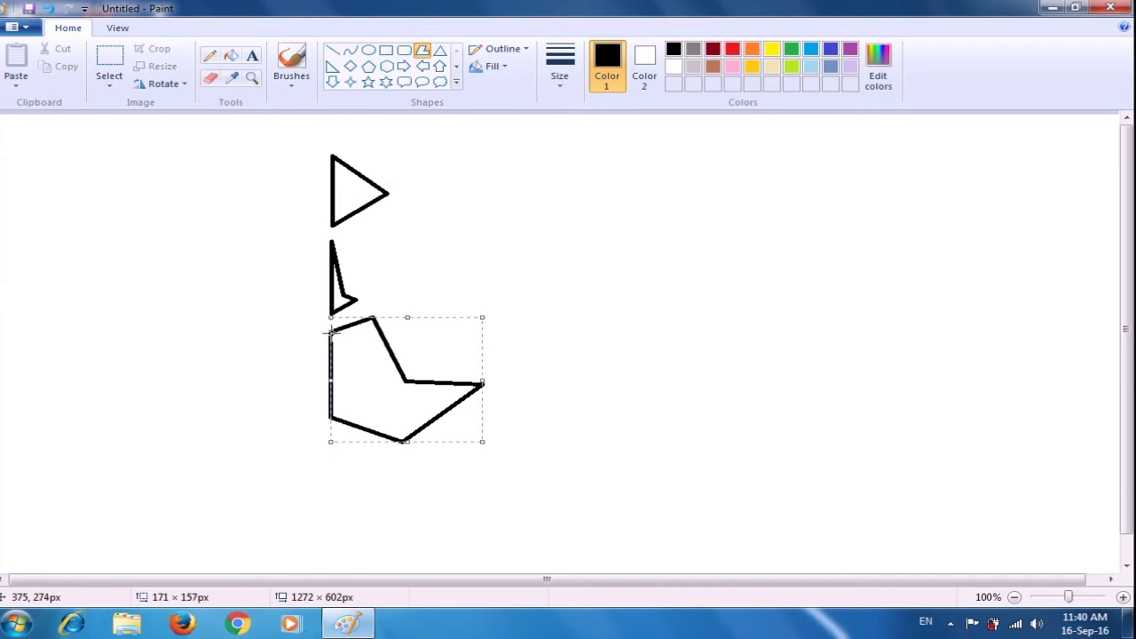
left_click(542, 381)
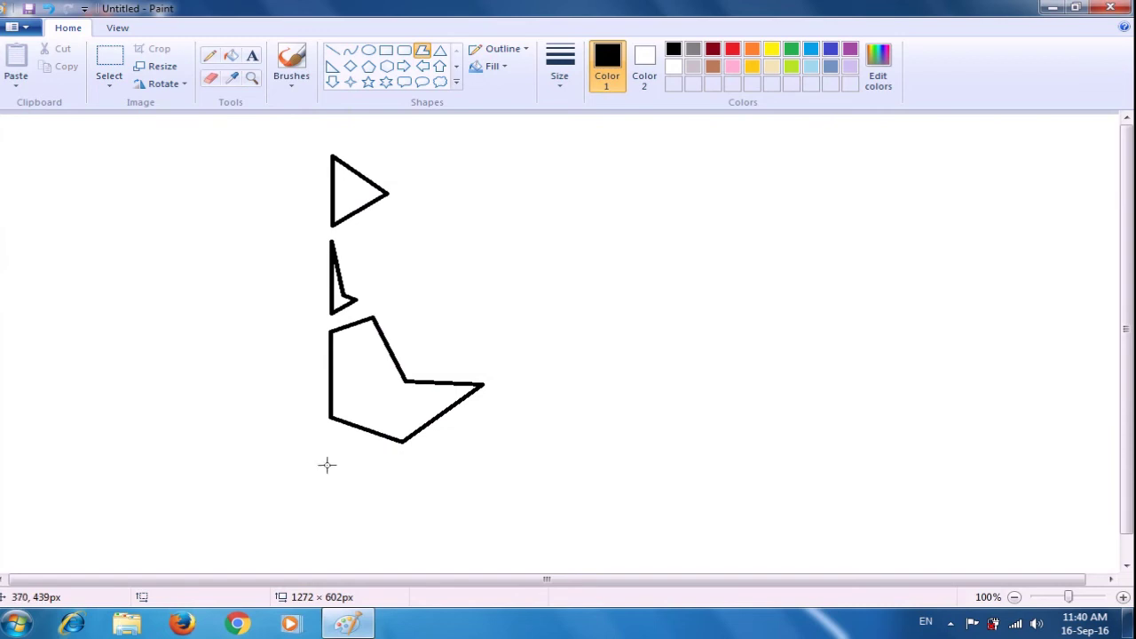
Draw a closed six-cornered polygon at the foot of the column, about 249 × 128 px, with a notched upper edge and a flat base.
left_click_drag(326, 459, 326, 541)
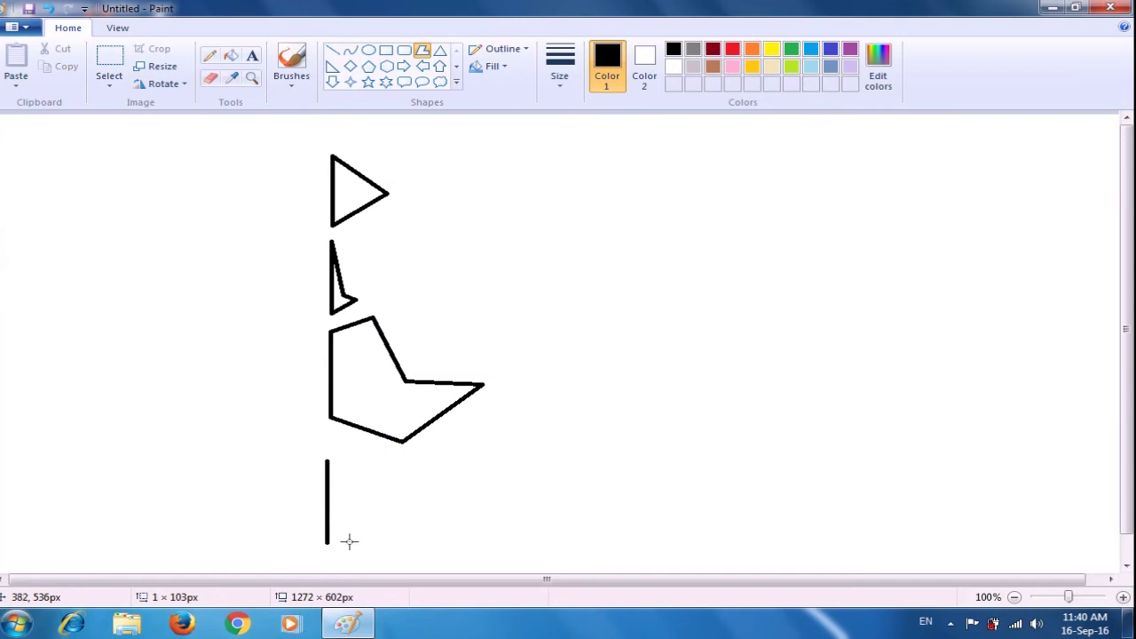
left_click(548, 518)
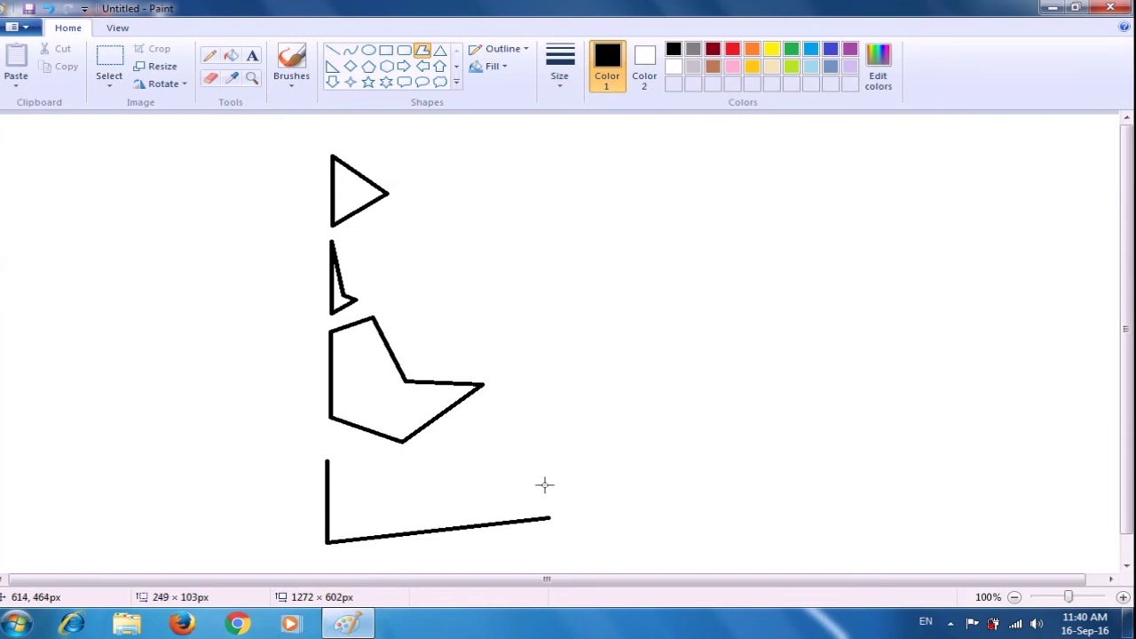
left_click(545, 494)
left_click(451, 441)
left_click(404, 478)
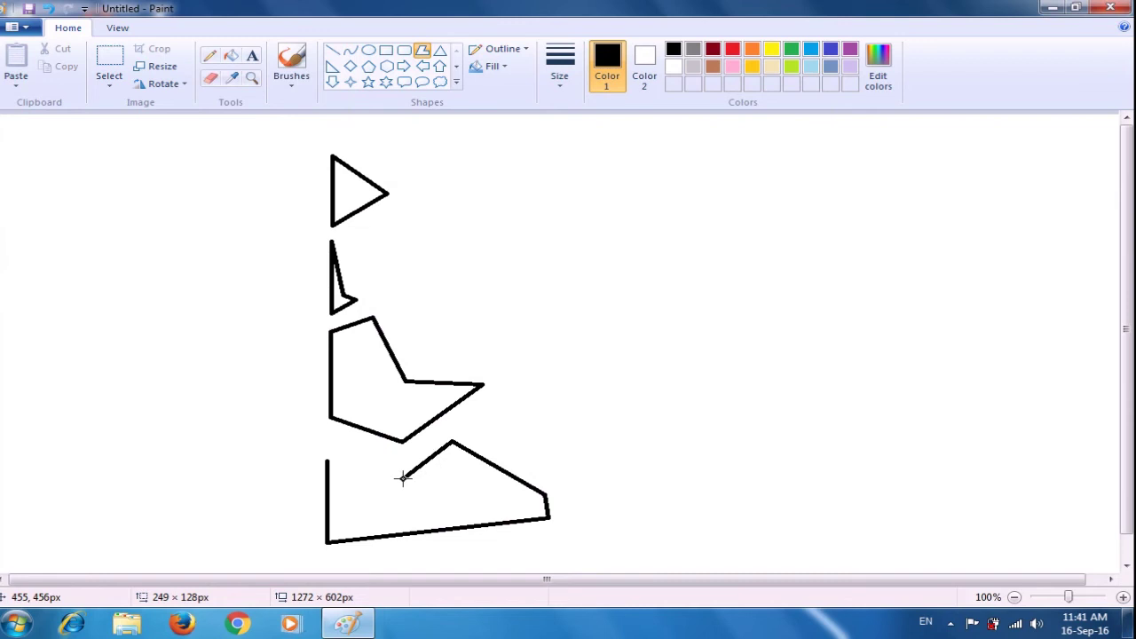
left_click(328, 461)
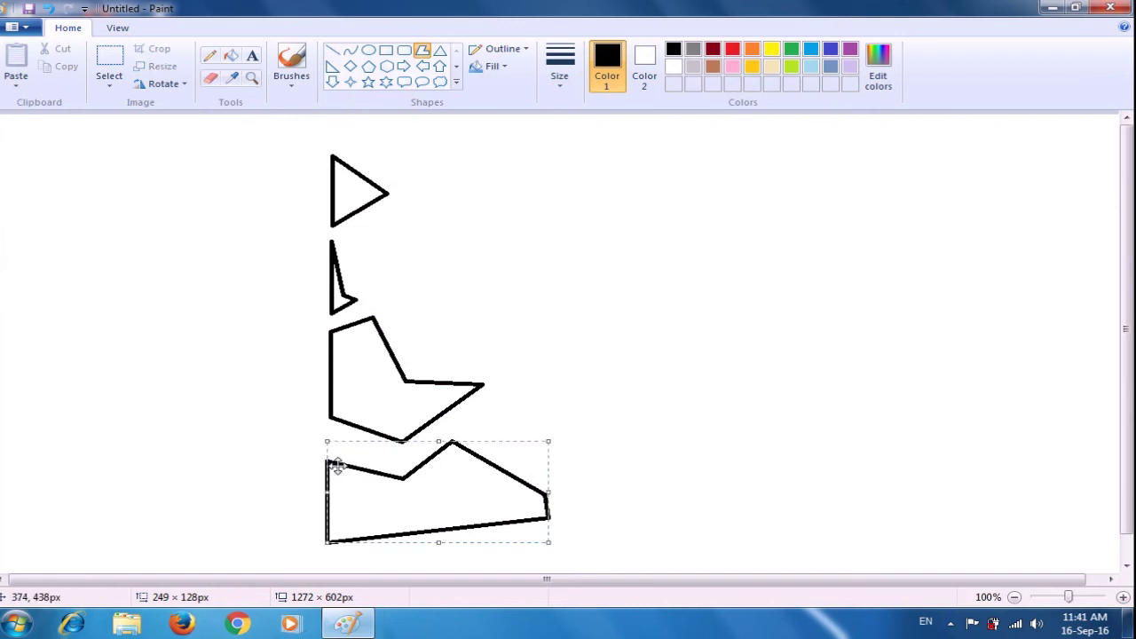
left_click(586, 477)
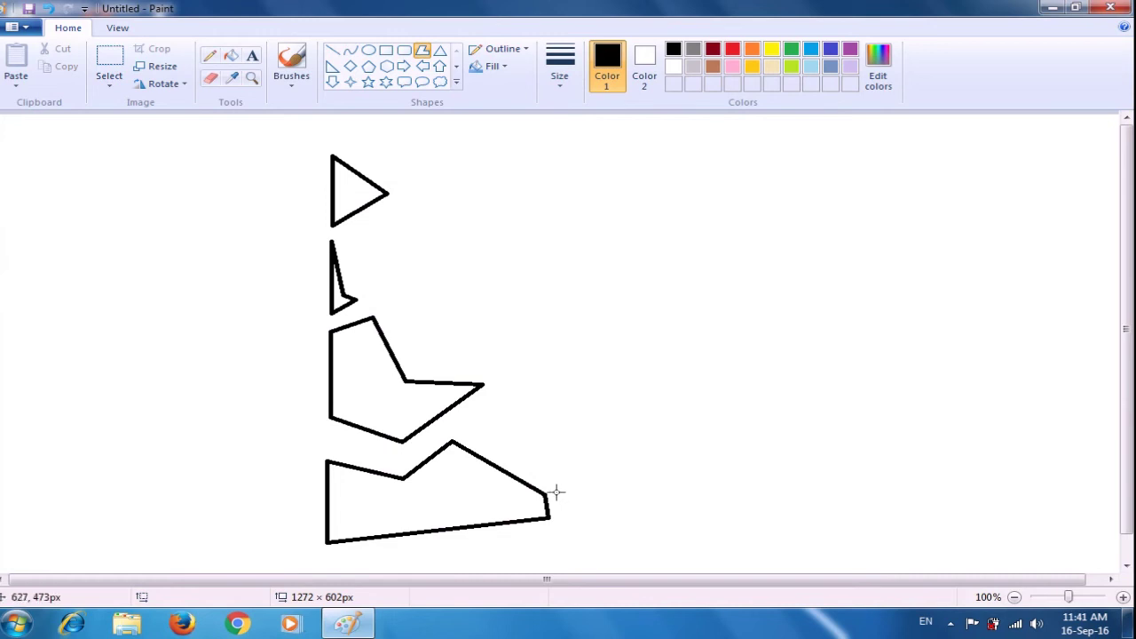
Draw a closed L-shaped polygon just right of the bottom shape, about 97 × 113 px, with its arm pointing up.
left_click_drag(557, 491, 563, 519)
left_click(641, 493)
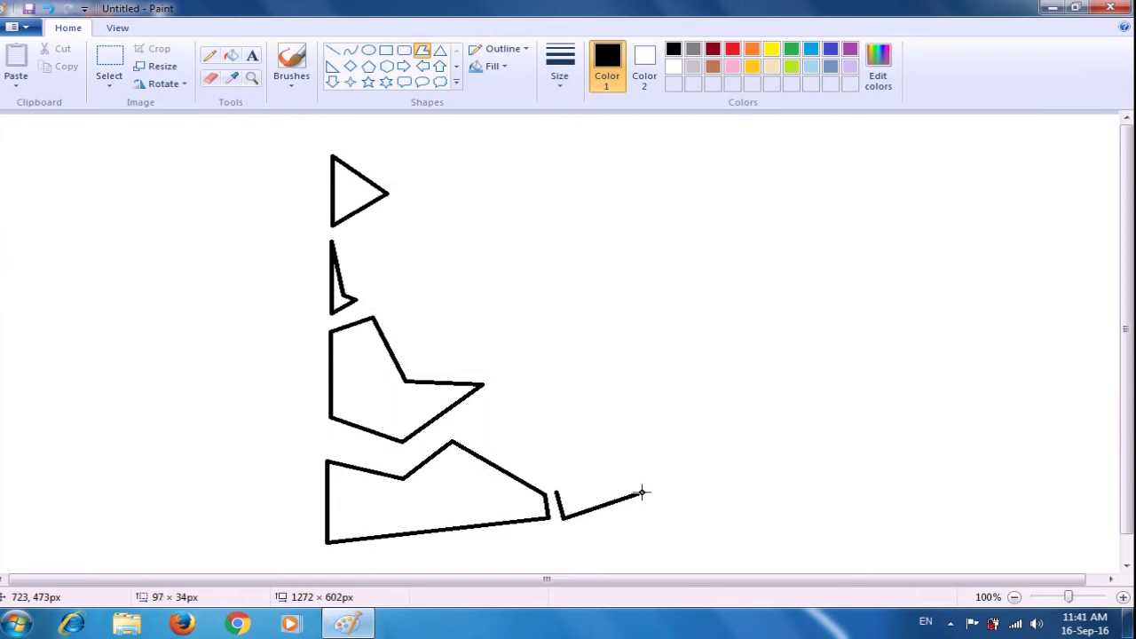
left_click(641, 429)
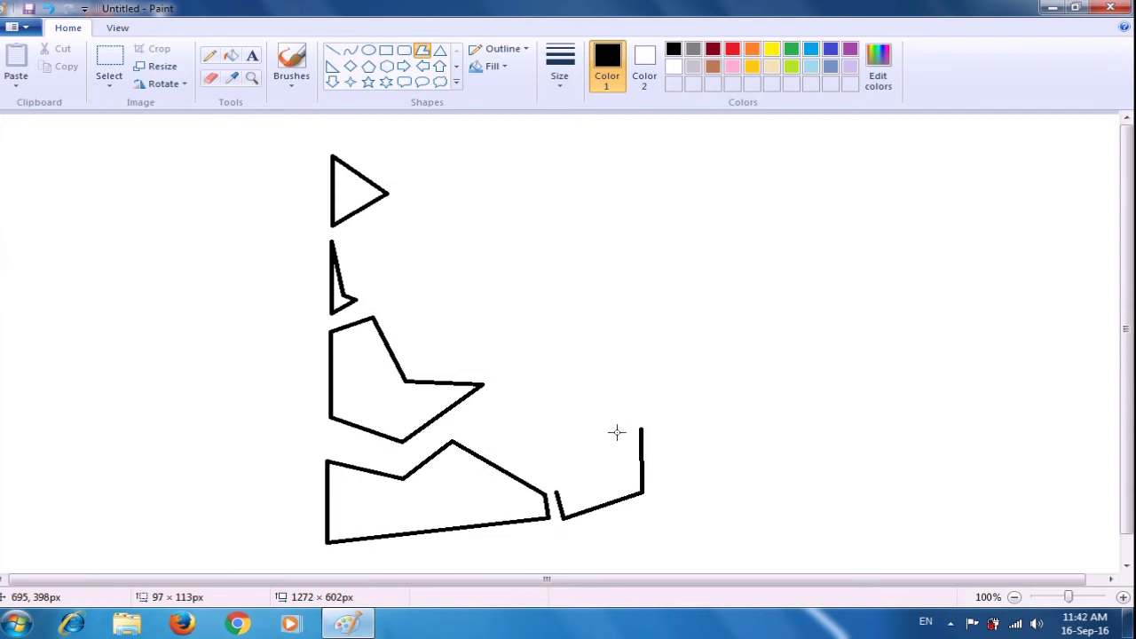
left_click(617, 432)
left_click(616, 465)
left_click(555, 495)
left_click(698, 474)
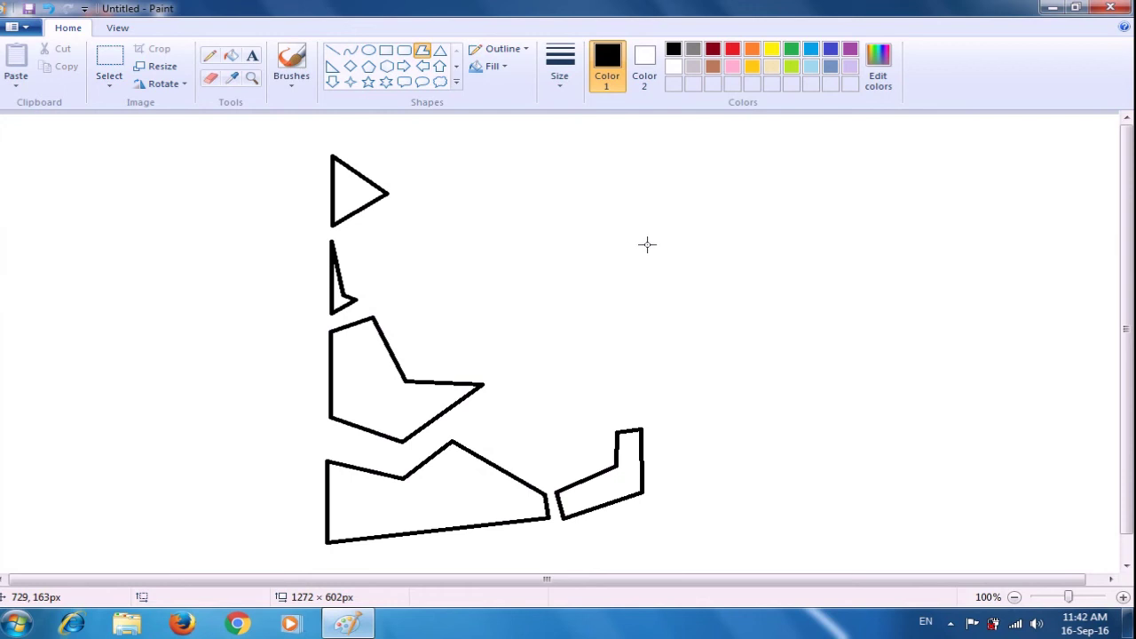
Draw a tall narrow five-cornered polygon above the L-shaped piece, about 55 × 218 px, widening towards its upper end.
left_click_drag(647, 245, 620, 418)
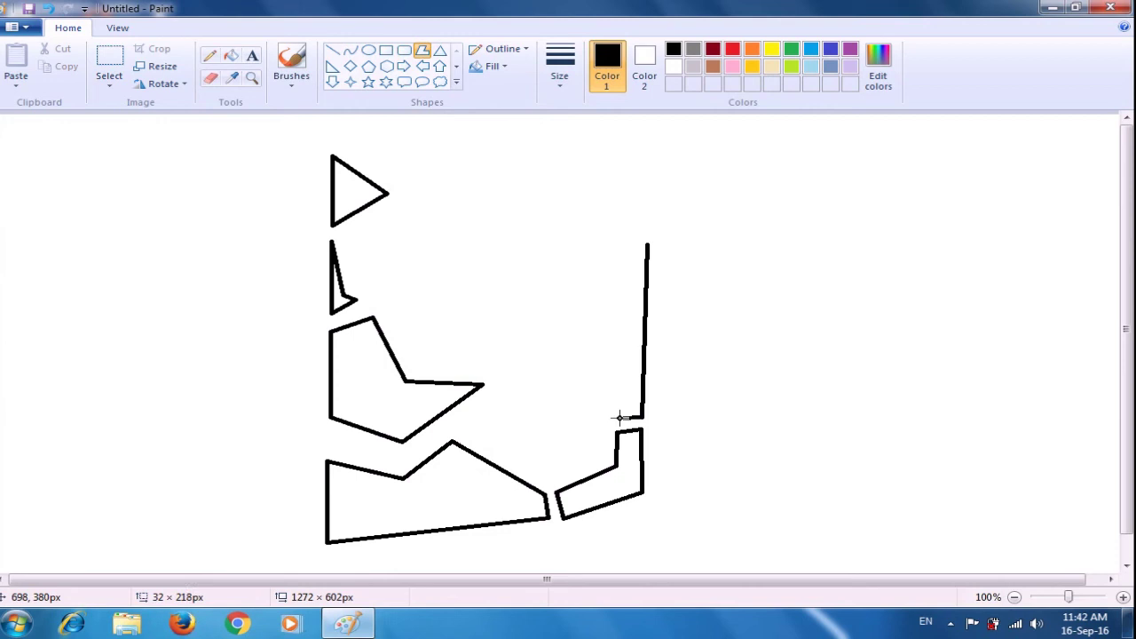
left_click(626, 356)
left_click(599, 261)
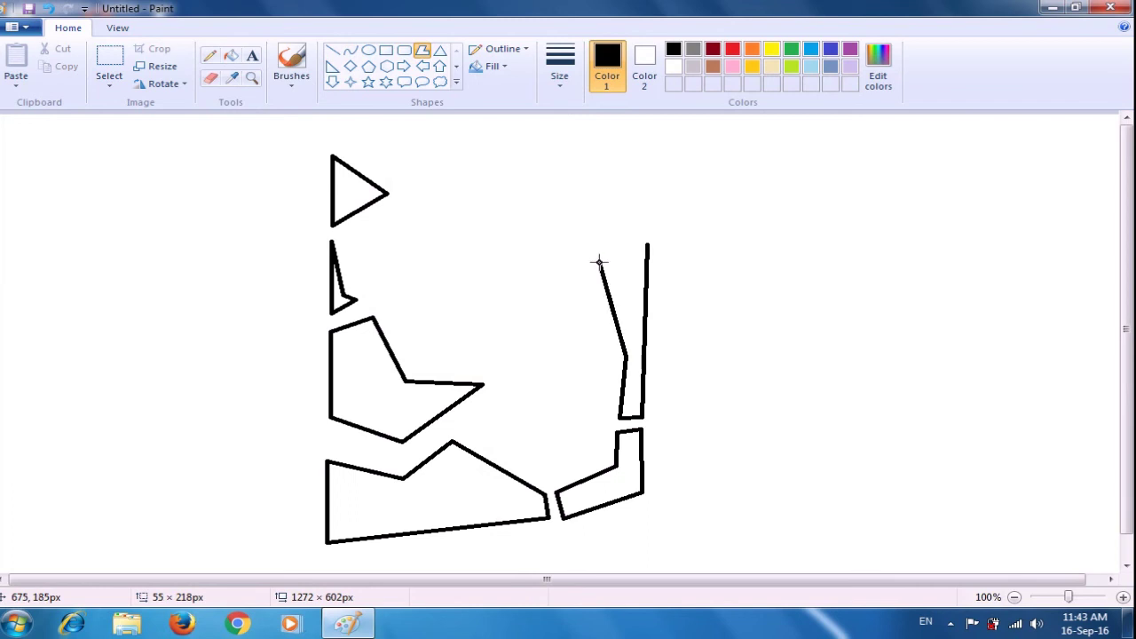
left_click(647, 245)
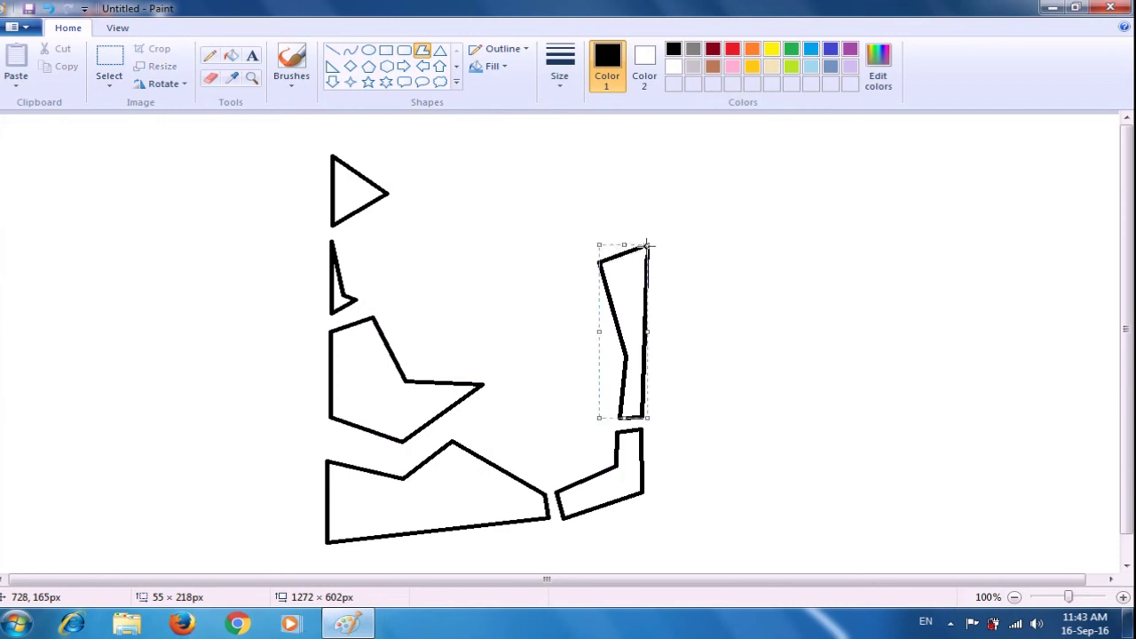
left_click(709, 265)
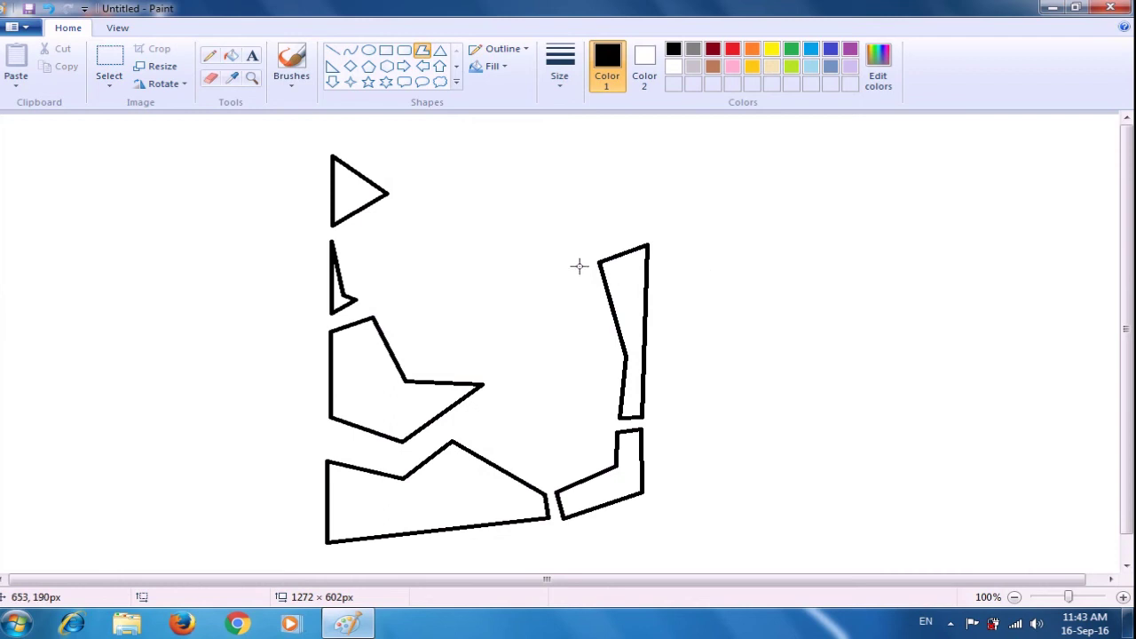
Draw a closed nine-cornered polygon left of the tall narrow one, about 130 × 242 px, with a jagged left side.
left_click_drag(580, 266, 611, 352)
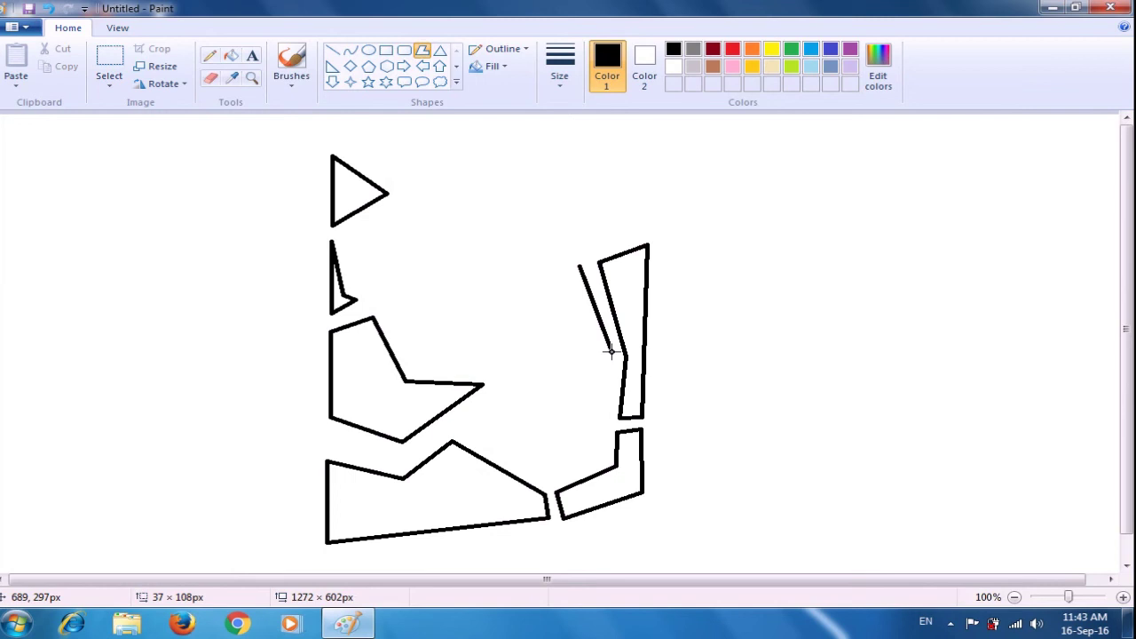
left_click_drag(612, 352, 611, 353)
left_click(595, 415)
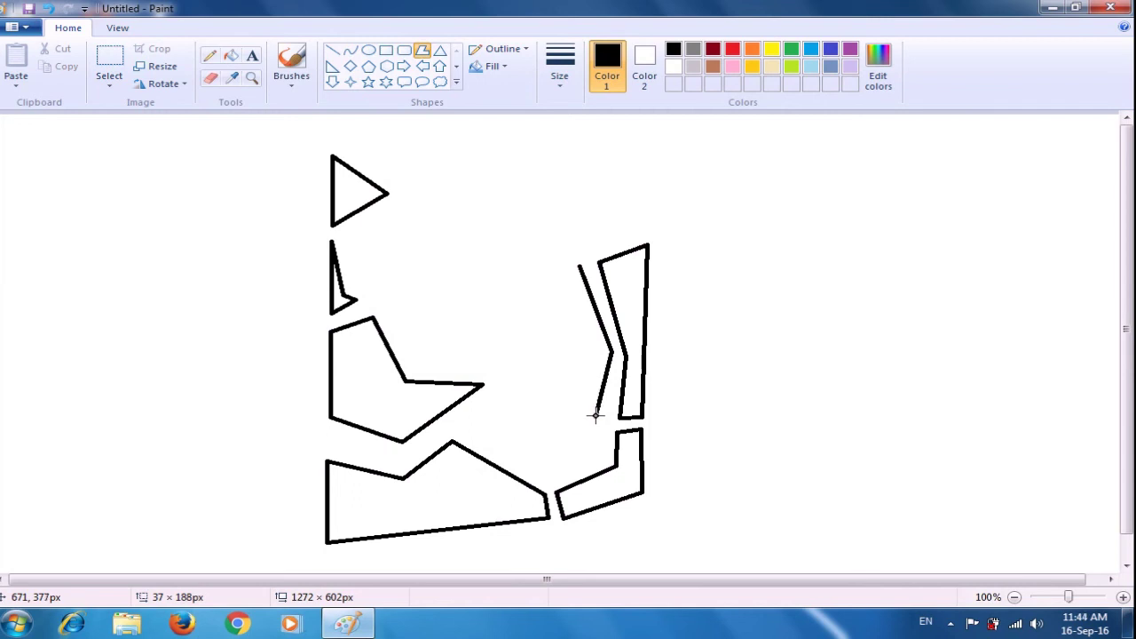
left_click(559, 458)
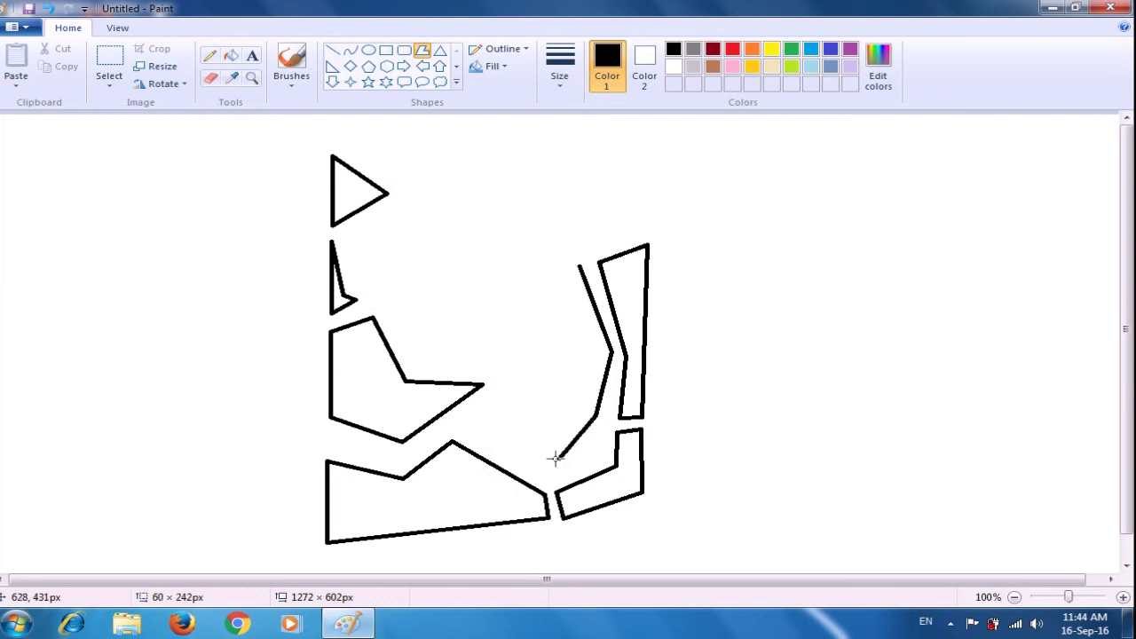
left_click(497, 423)
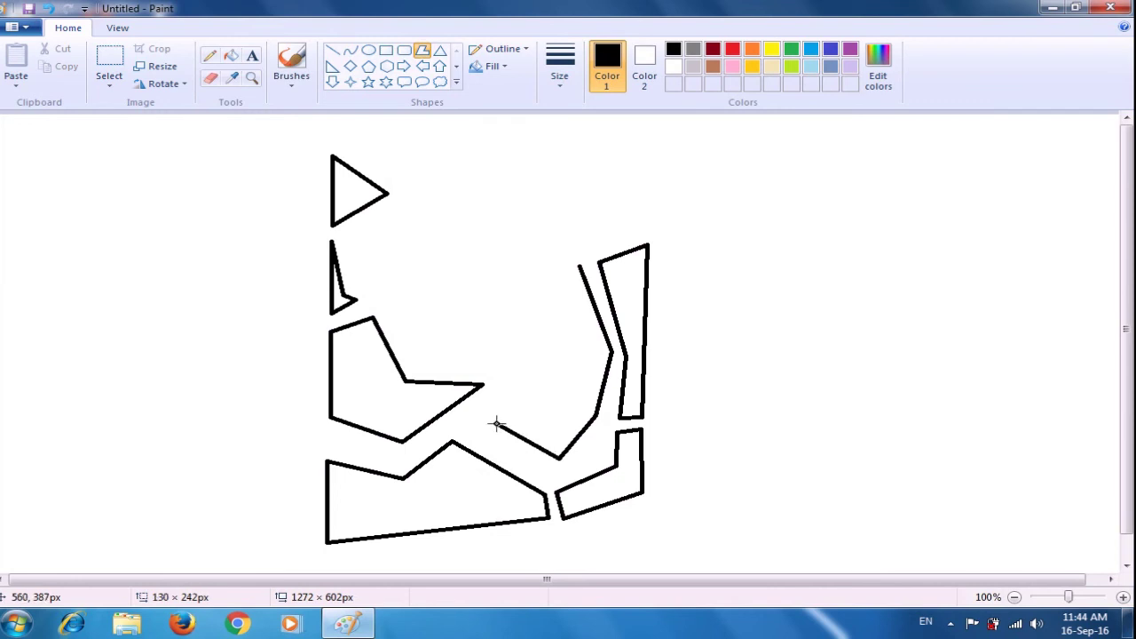
left_click(524, 380)
left_click(502, 342)
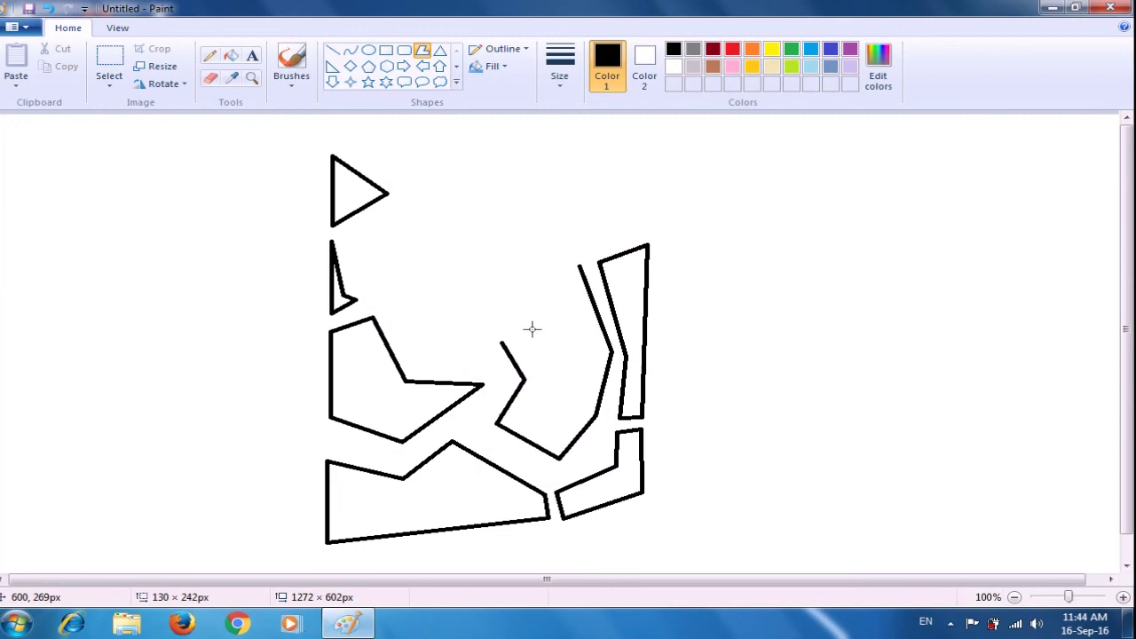
left_click(532, 329)
double_click(531, 284)
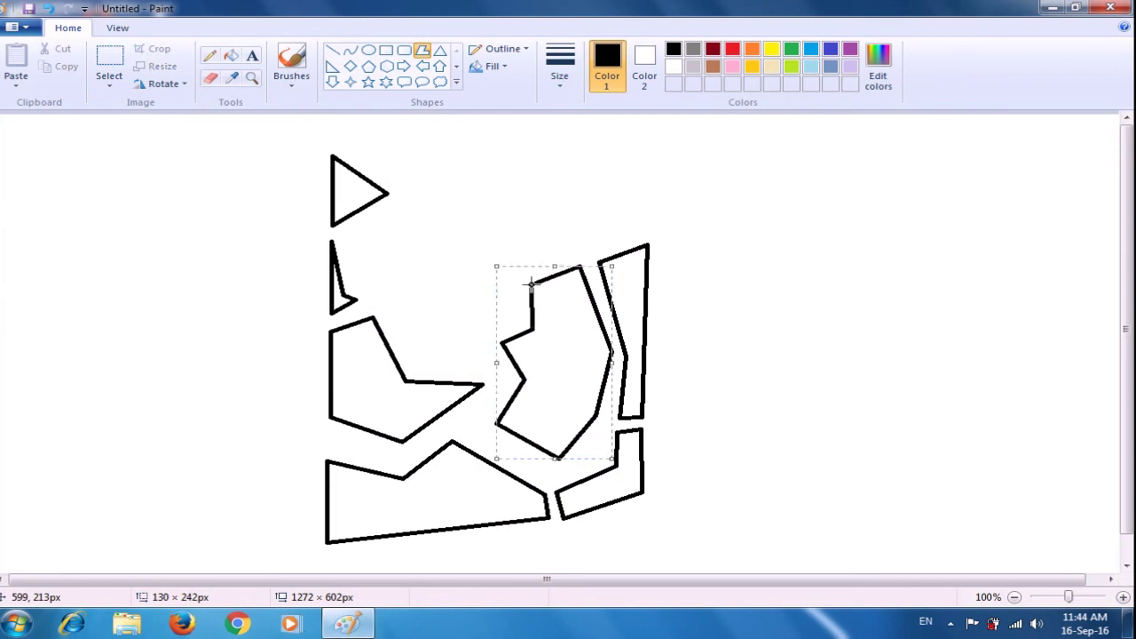
left_click(574, 245)
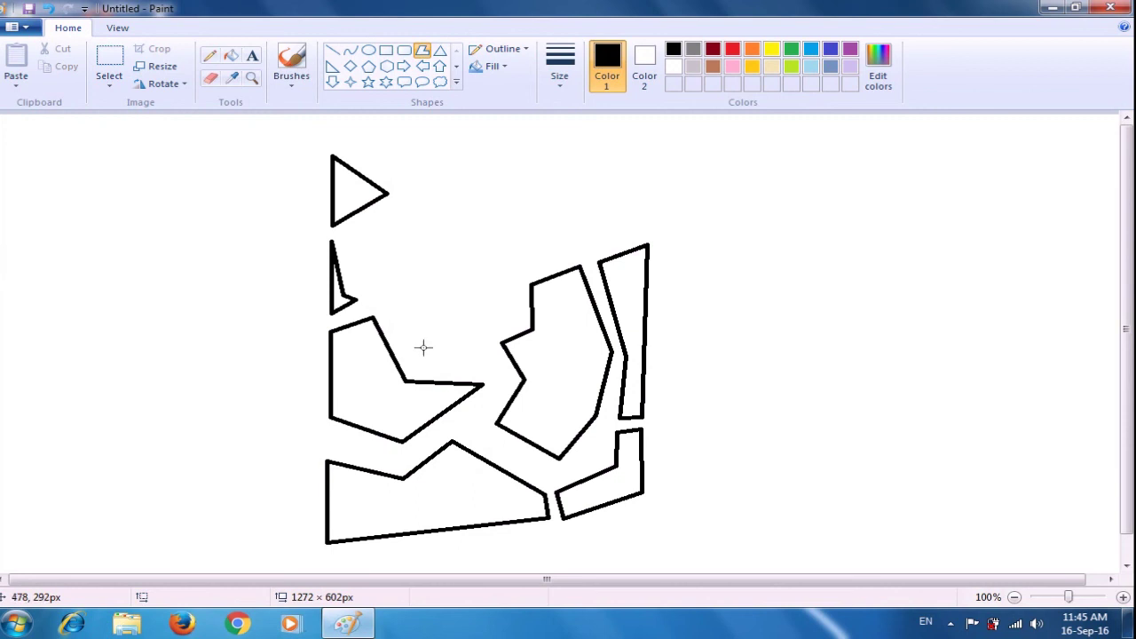
Draw a small closed five-cornered polygon between the long-pointed shape and the jagged one, about 79 × 85 px.
left_click_drag(416, 347, 469, 375)
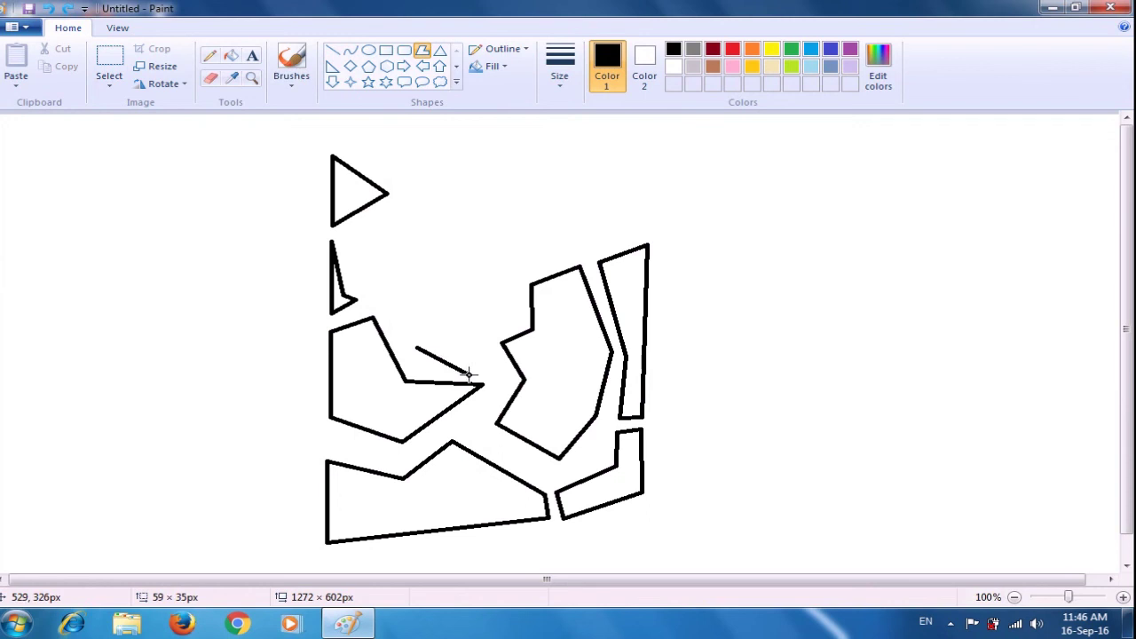
left_click_drag(469, 374, 470, 374)
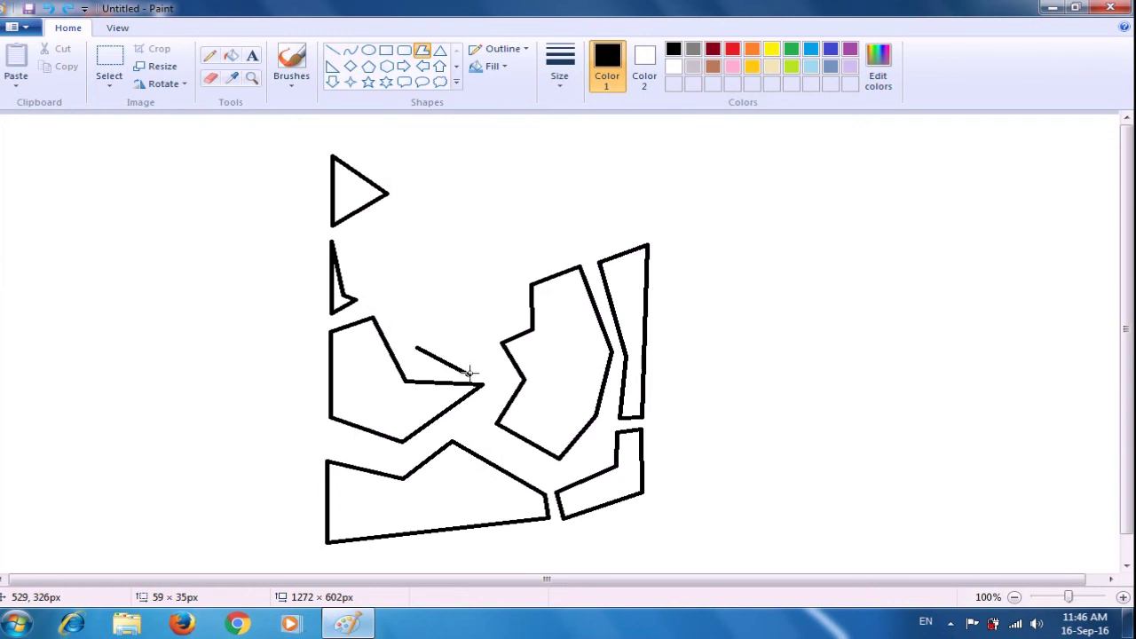
left_click(487, 331)
left_click(475, 307)
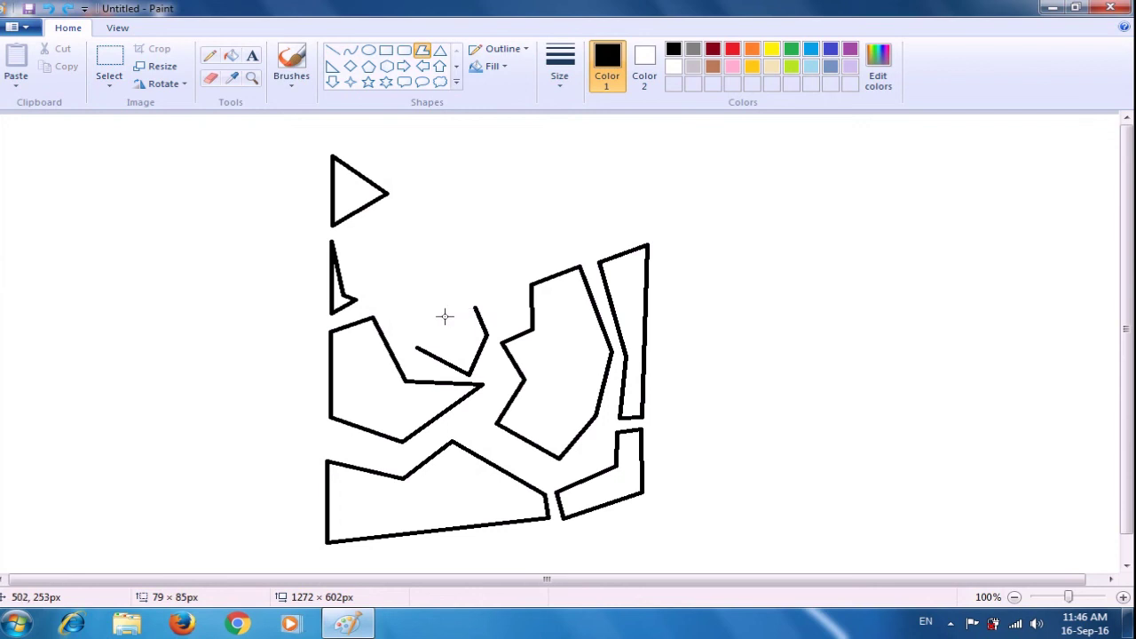
left_click(445, 315)
left_click(418, 346)
left_click(465, 286)
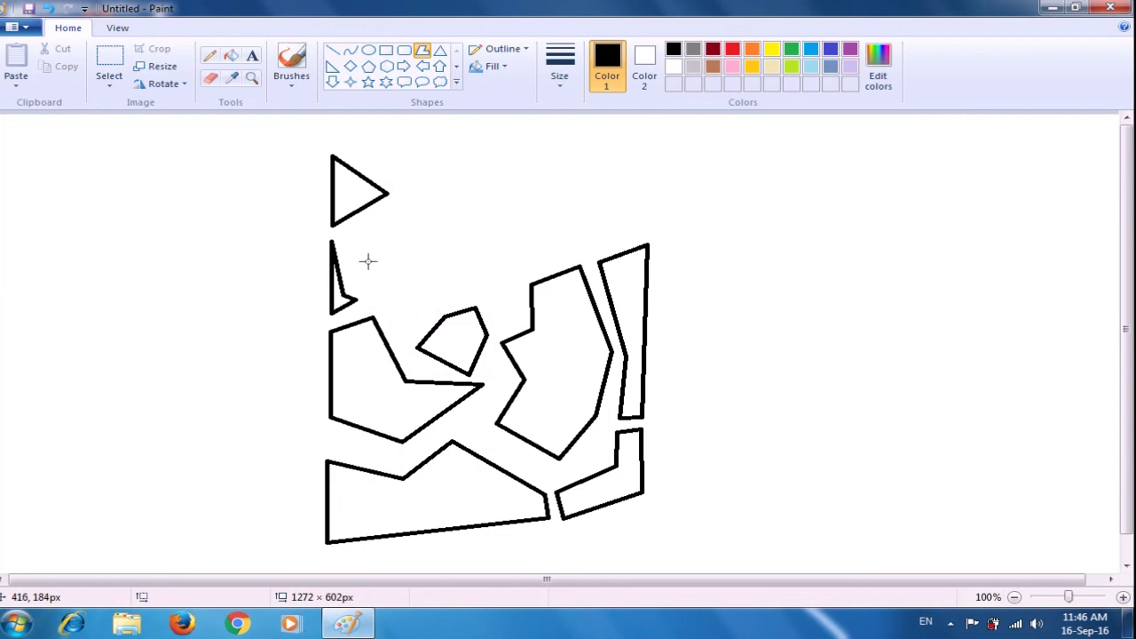
Draw a closed five-cornered polygon up and left of the small one, about 105 × 92 px, with a point facing left.
left_click_drag(369, 260, 441, 226)
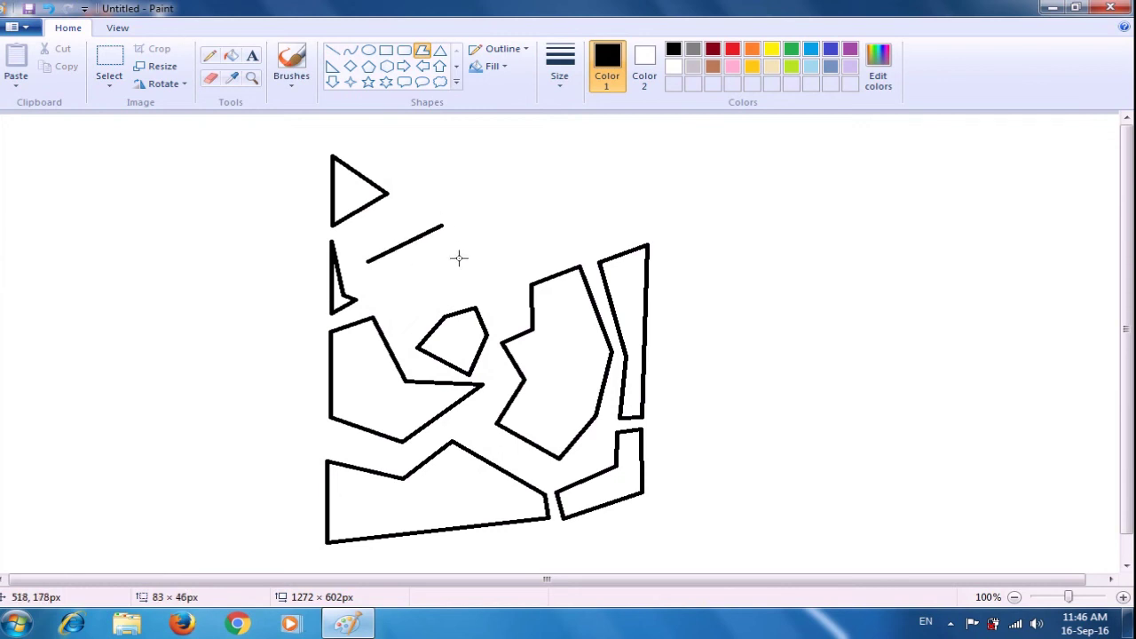
left_click(461, 259)
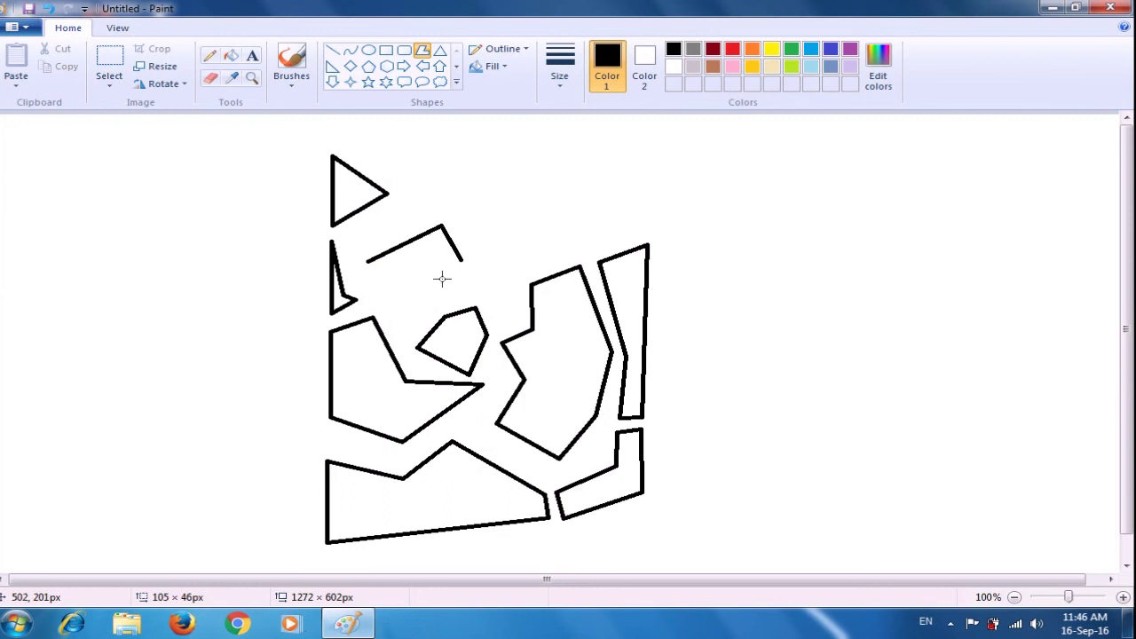
left_click(426, 298)
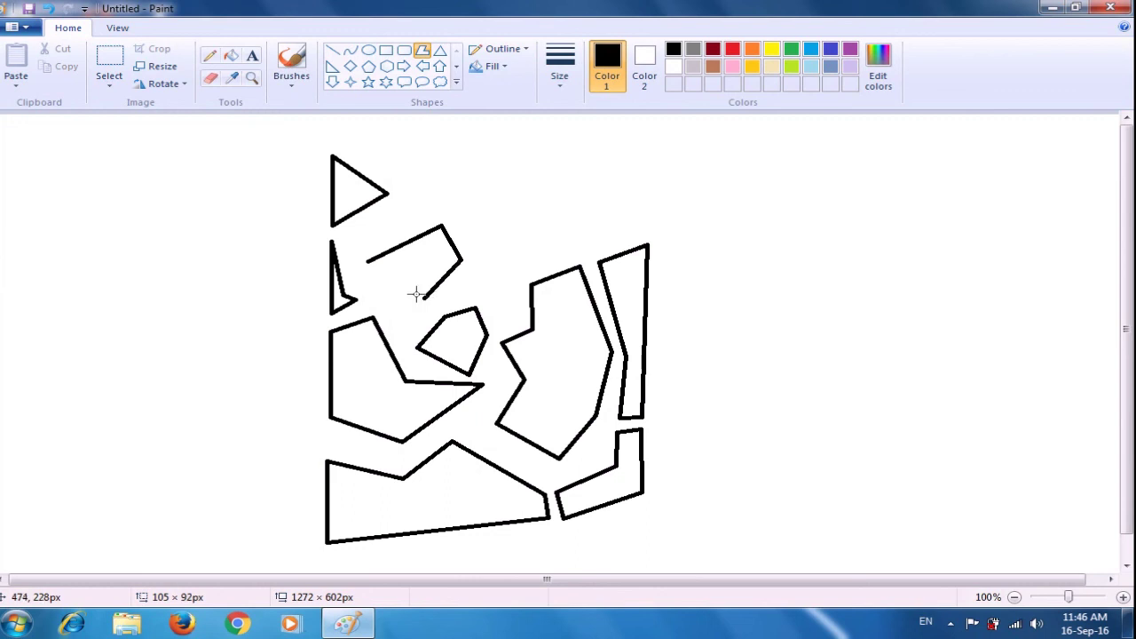
left_click(396, 289)
left_click(370, 263)
left_click(503, 256)
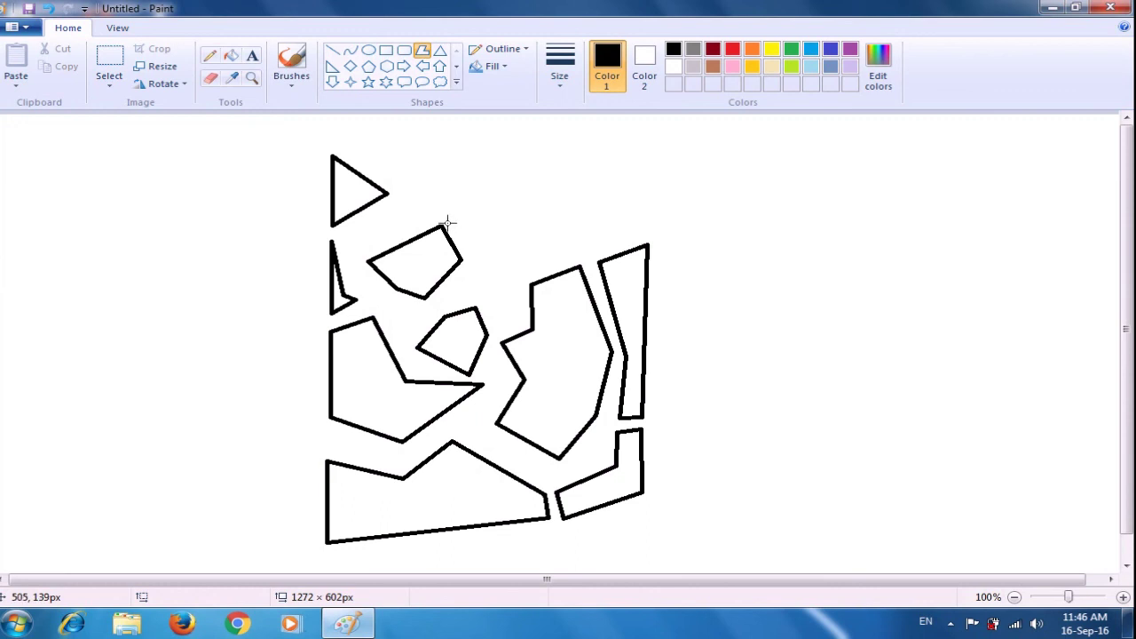
Draw a slanted closed polygon right of the left-pointing one, about 79 × 90 px, with a small notch in its upper end.
left_click_drag(450, 218, 521, 271)
left_click(453, 220)
left_click(523, 244)
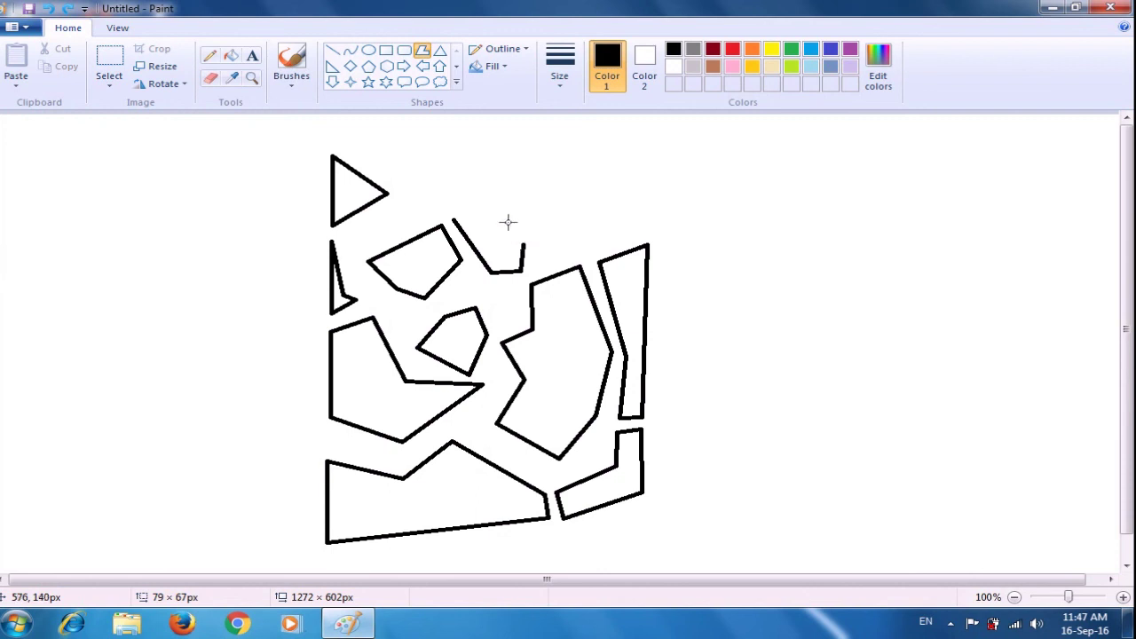
left_click(483, 202)
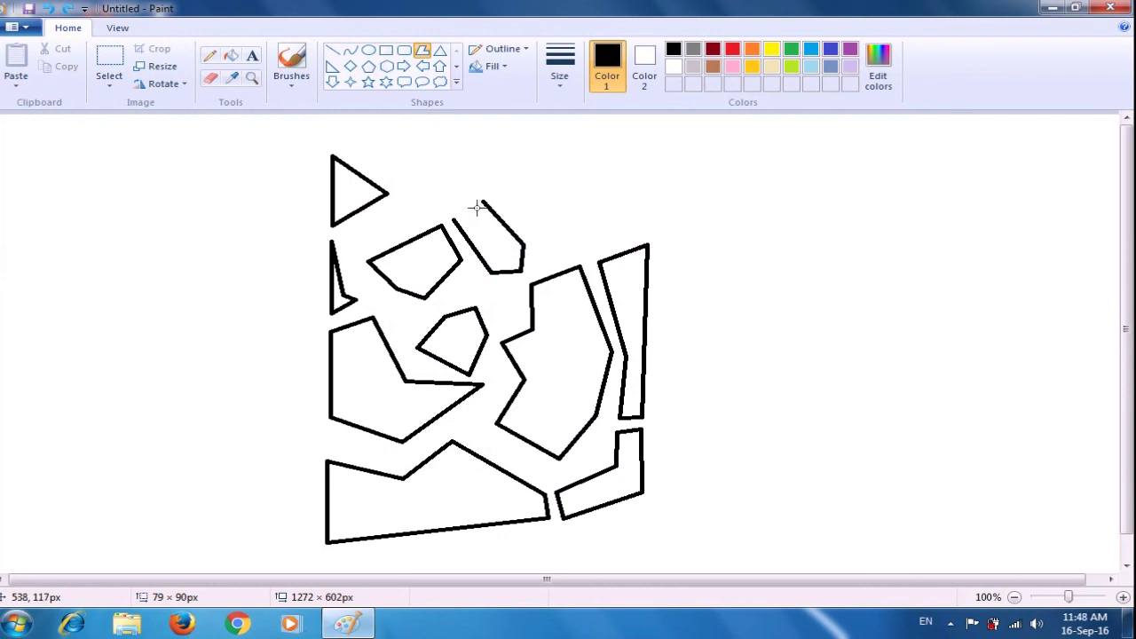
left_click(476, 208)
left_click(476, 222)
left_click(465, 215)
left_click(456, 218)
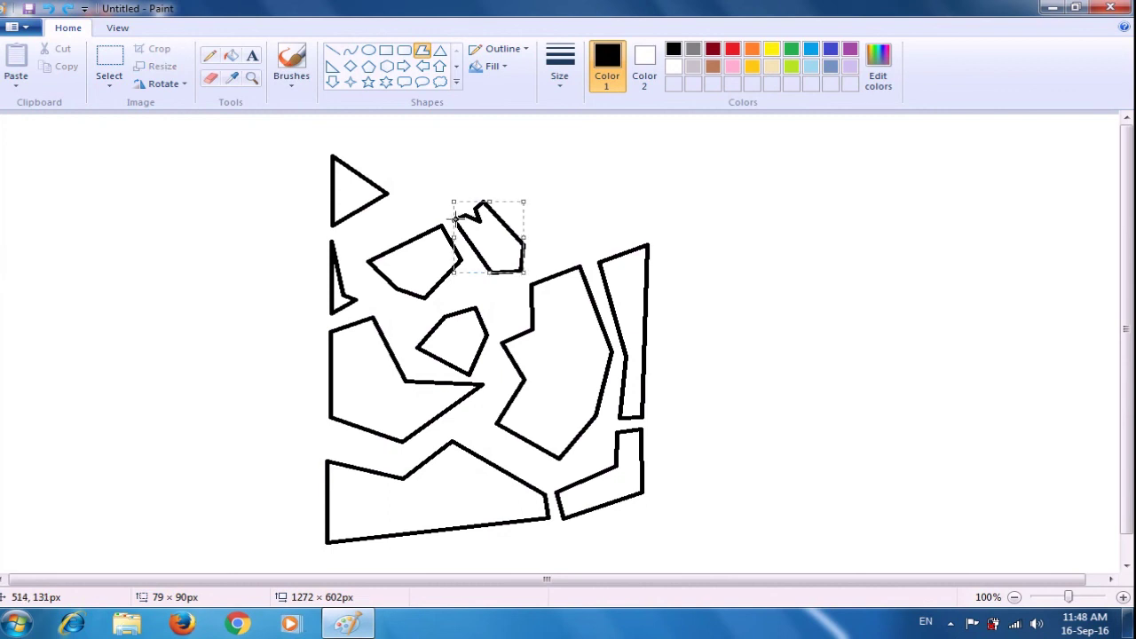
left_click(621, 224)
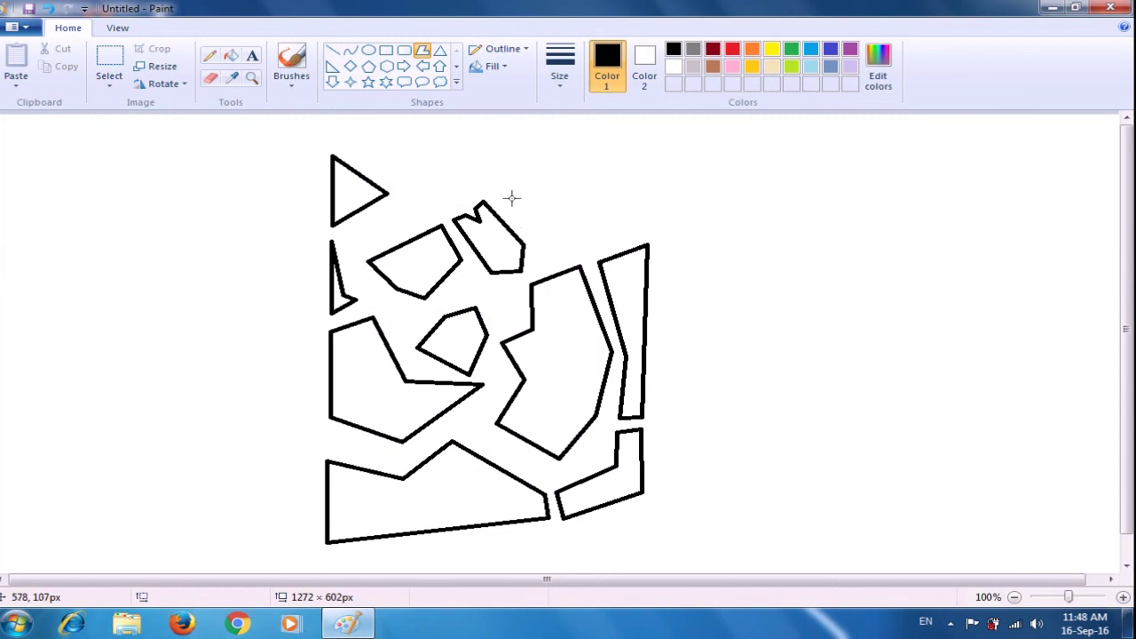
Draw a tilted four-cornered polygon above the jagged and tall narrow shapes, about 151 × 109 px.
left_click_drag(506, 194, 546, 250)
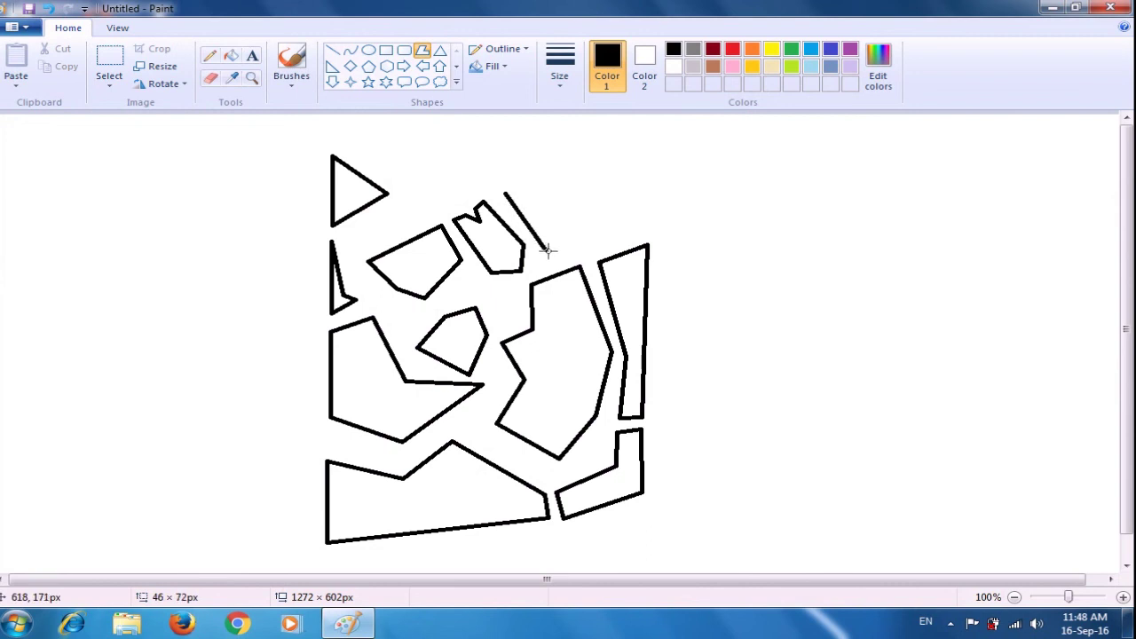
left_click(639, 216)
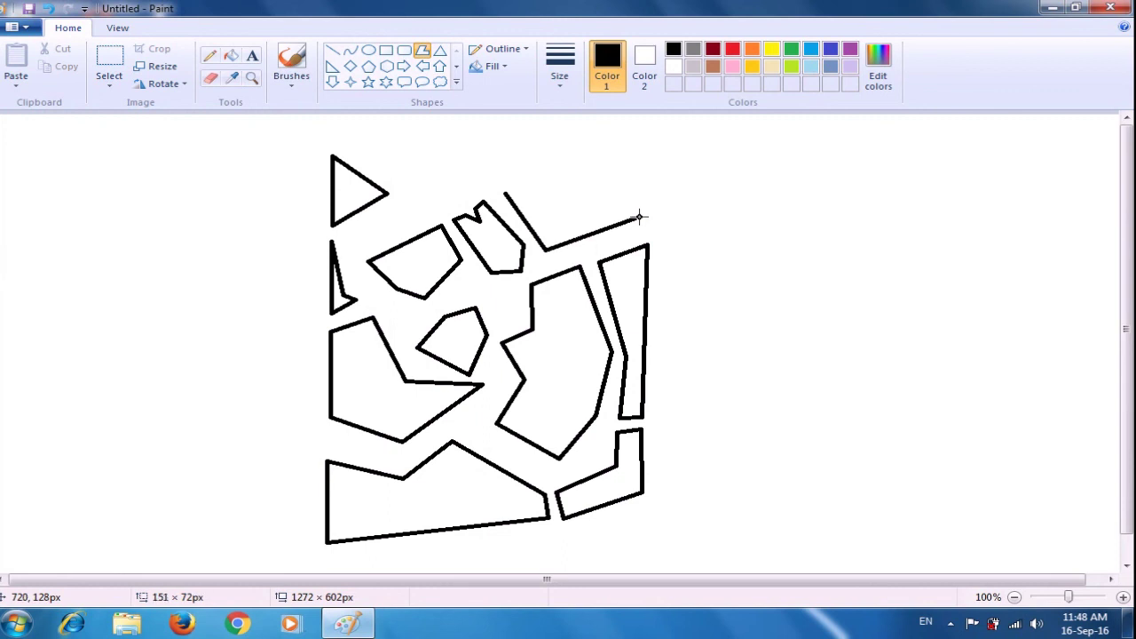
left_click(612, 163)
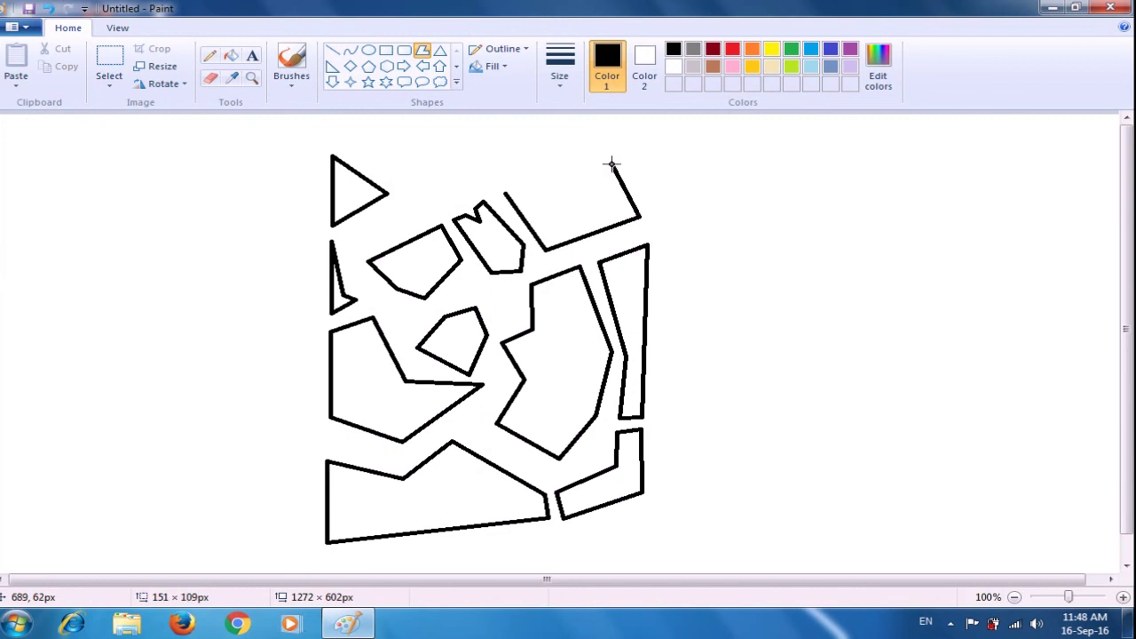
left_click(510, 190)
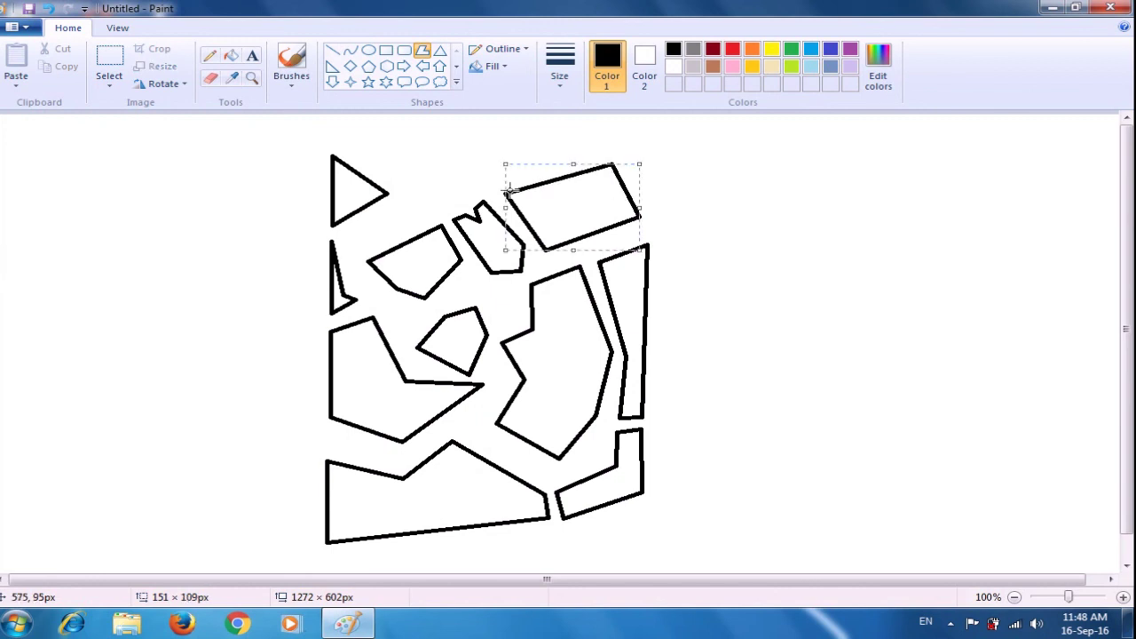
Draw a small closed polygon above the slanted notched shape, about 53 × 34 px, with an inward corner on its lower edge.
left_click(694, 211)
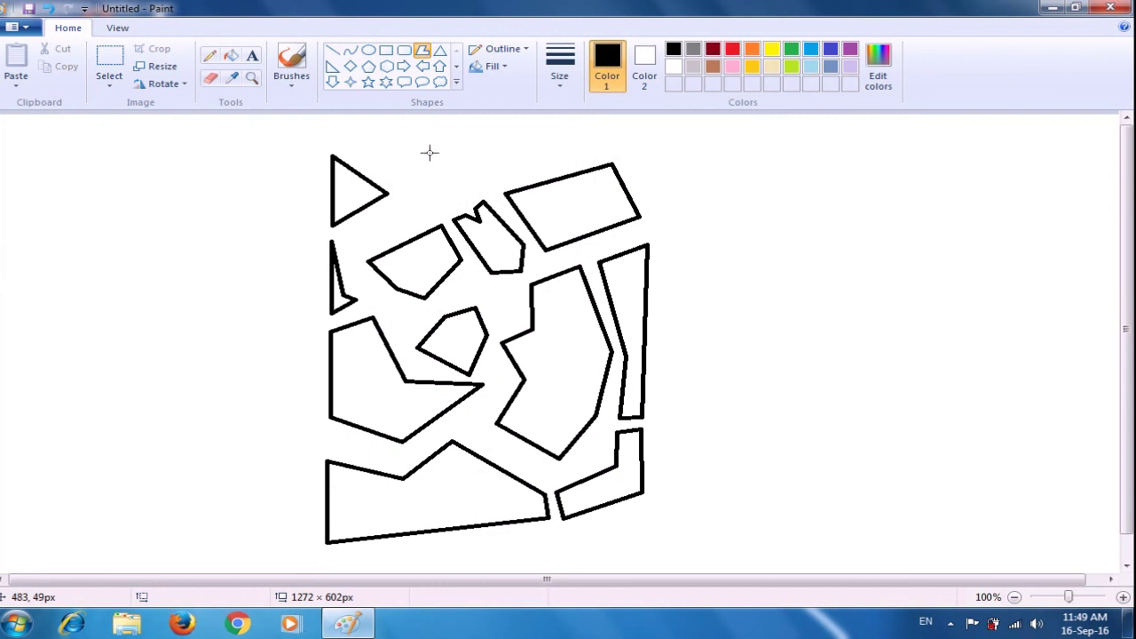
left_click_drag(435, 150, 444, 170)
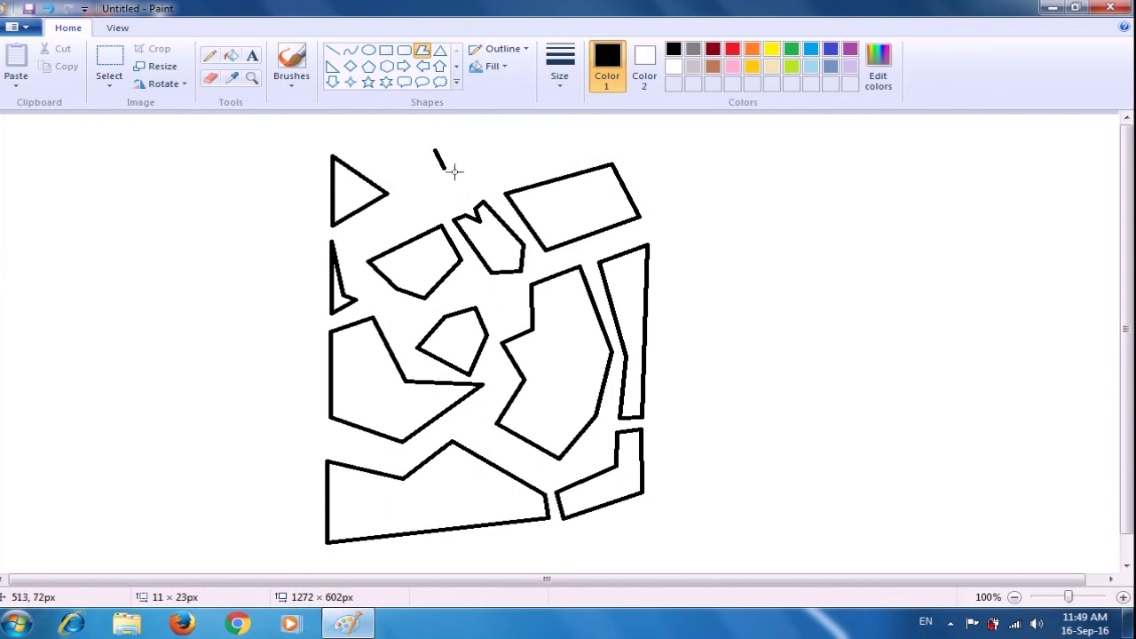
left_click(456, 172)
left_click_drag(456, 171, 459, 161)
left_click(481, 155)
left_click_drag(482, 157, 435, 147)
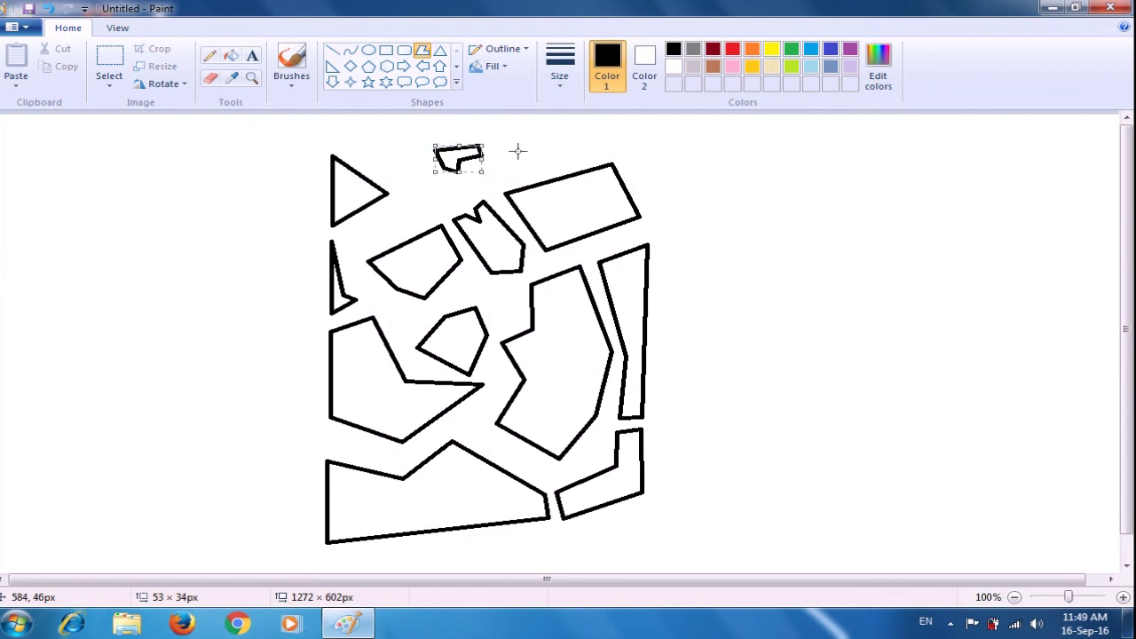
left_click(546, 151)
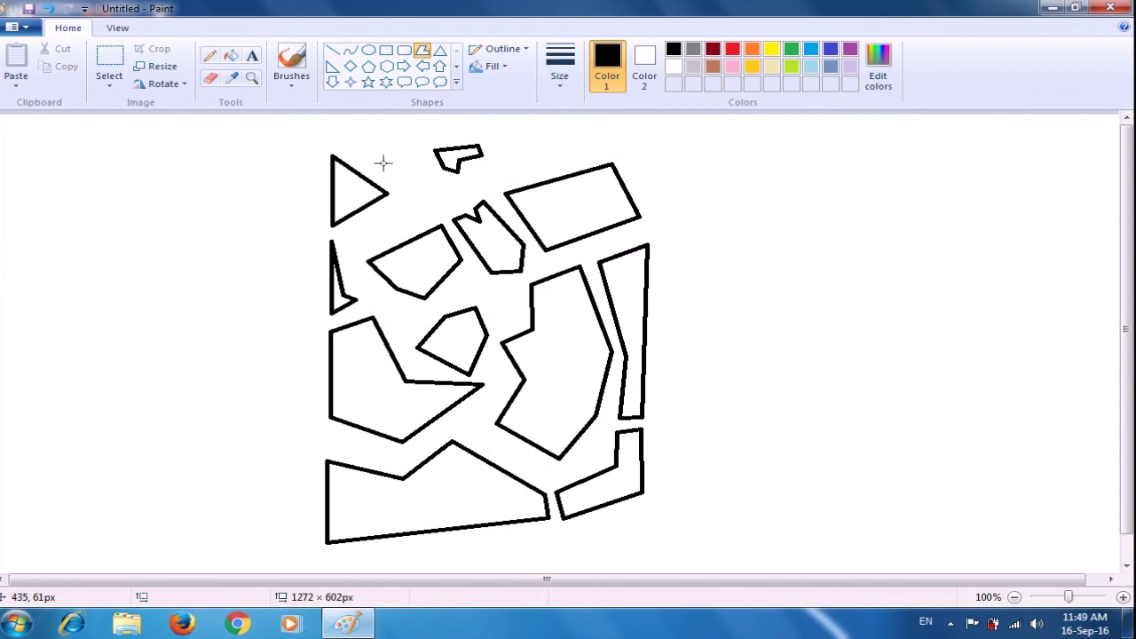
Draw a closed six-cornered polygon between the triangle and the small topmost shape, about 62 × 42 px, with a point facing down.
left_click_drag(379, 162, 426, 154)
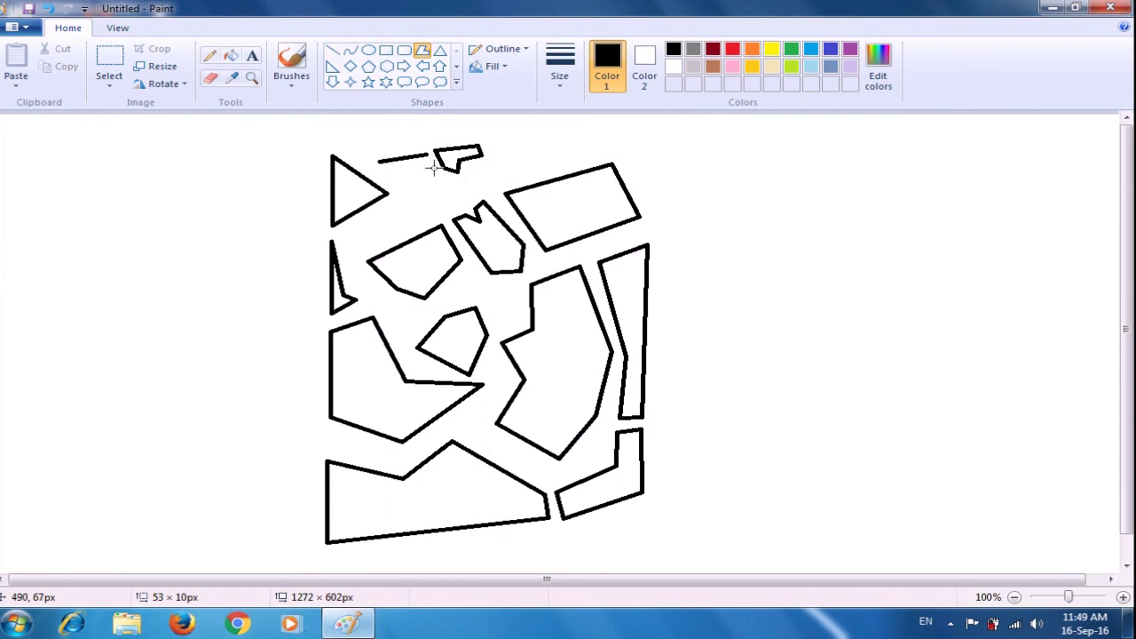
left_click(435, 168)
left_click(417, 187)
left_click(410, 174)
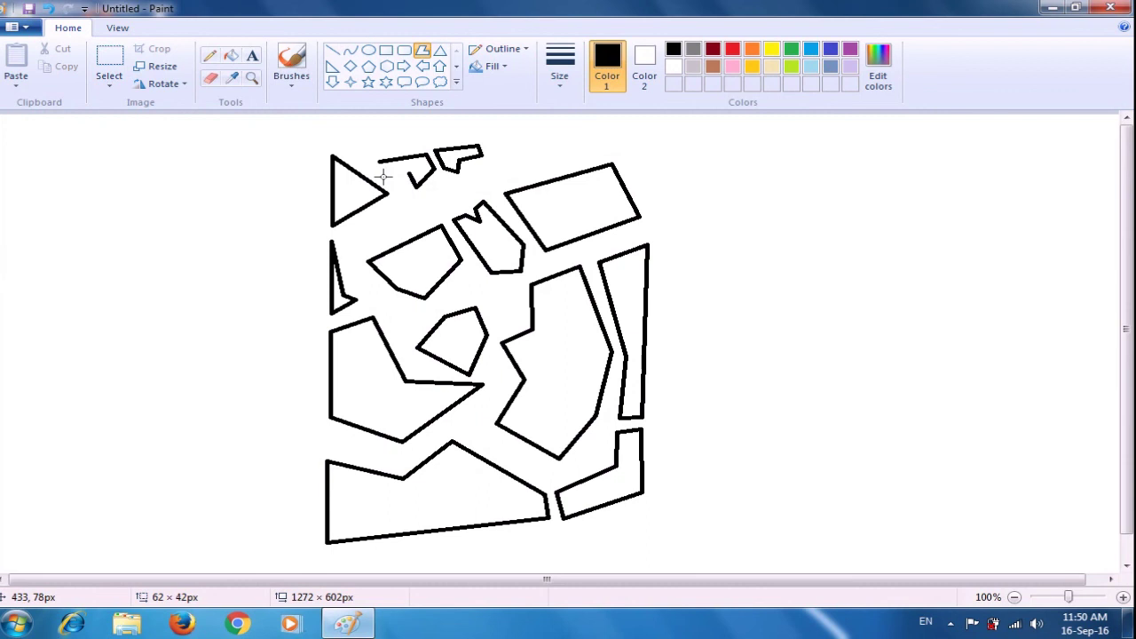
left_click(385, 176)
left_click(382, 157)
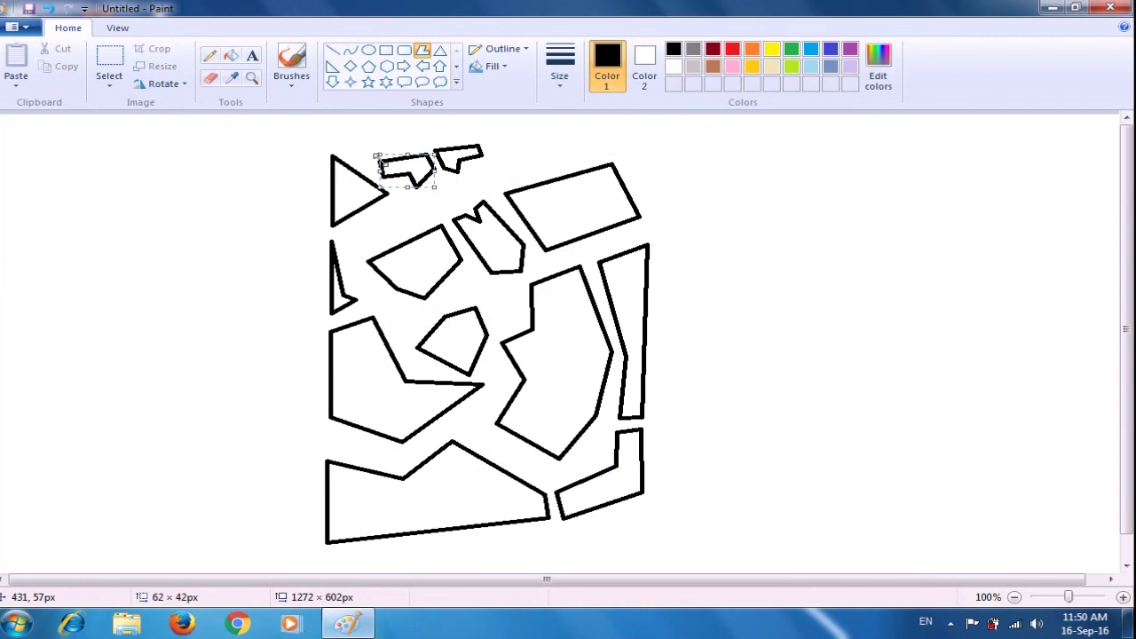
left_click(617, 142)
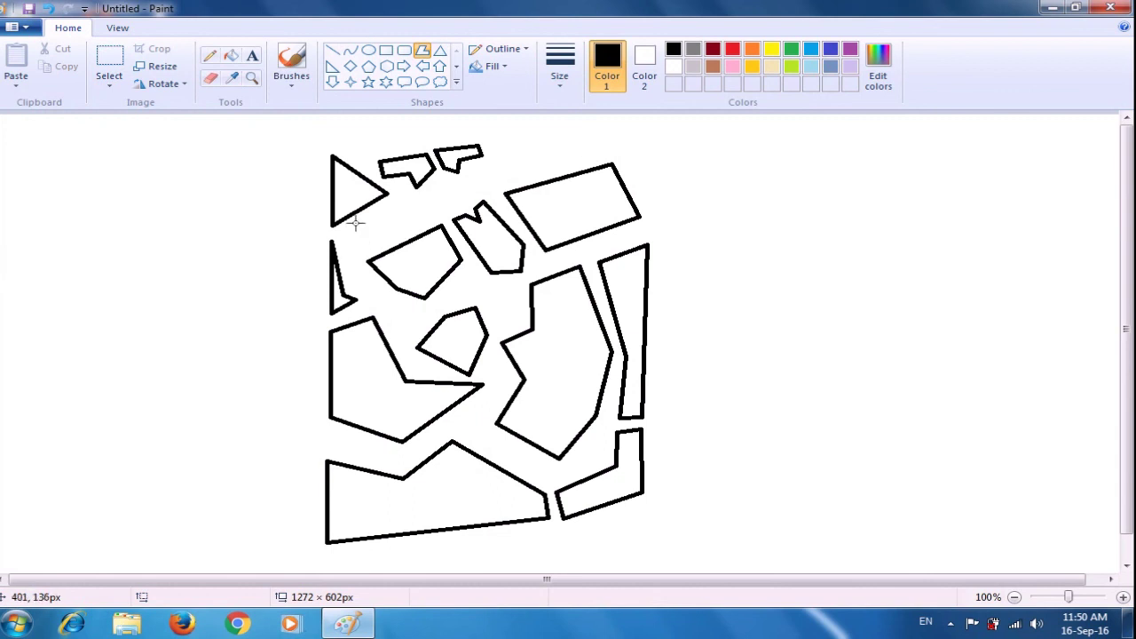
Draw a tiny closed six-cornered polygon just below the triangle's right-hand tip, above the left-pointing polygon.
mouse_move(367, 215)
left_mouse_down()
mouse_move(422, 196)
mouse_move(390, 200)
left_mouse_up()
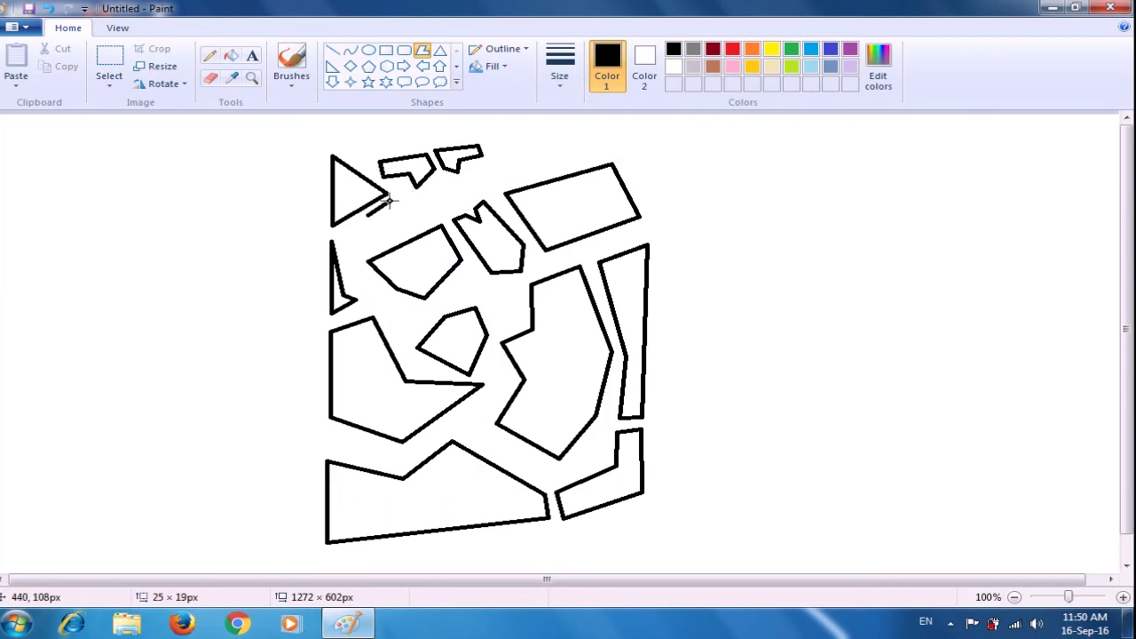
left_click_drag(390, 201, 390, 201)
left_click(407, 212)
left_click(396, 224)
left_click(378, 227)
left_click(370, 215)
left_click(467, 196)
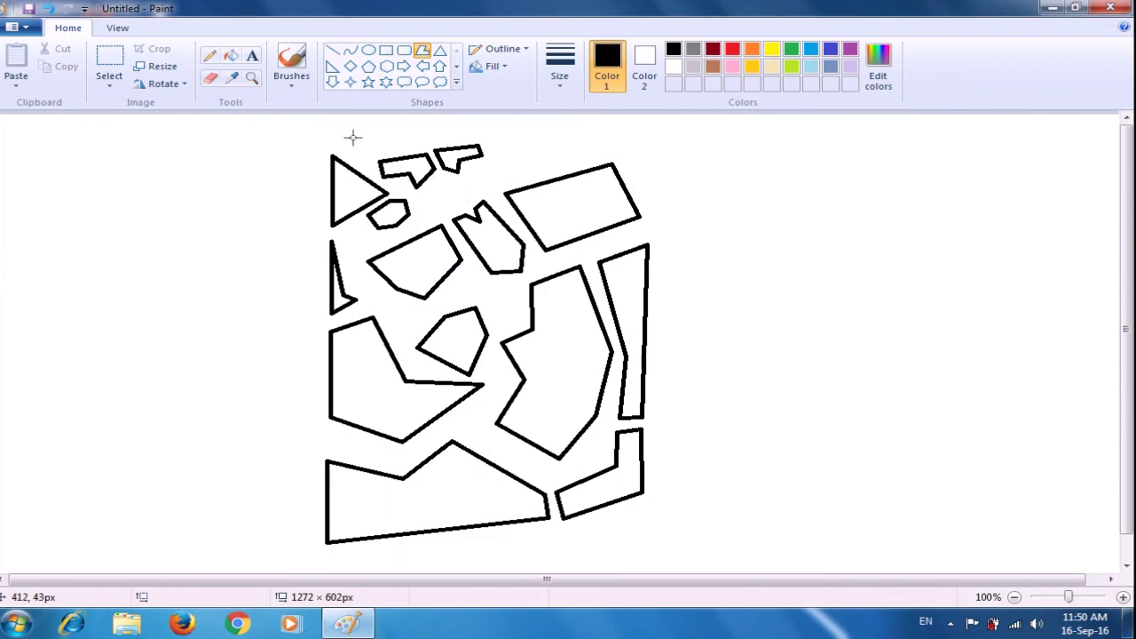
Fill the triangle, the shape beside it and the long-pointed shape with light blue, and the tiny six-cornered polygon with yellow.
left_click(229, 57)
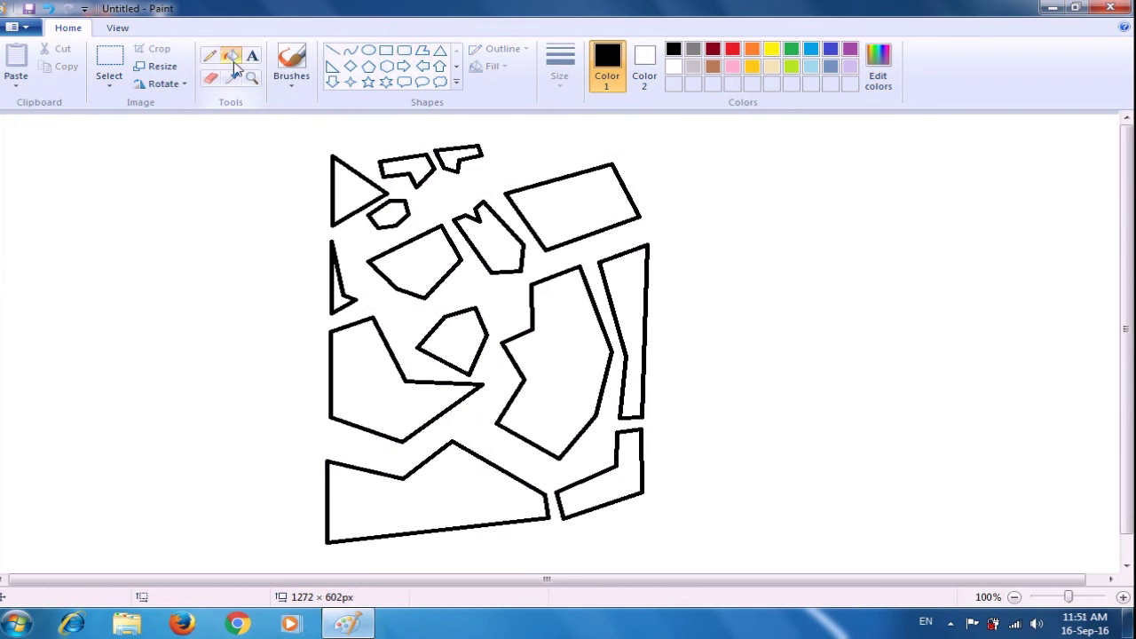
left_click(812, 51)
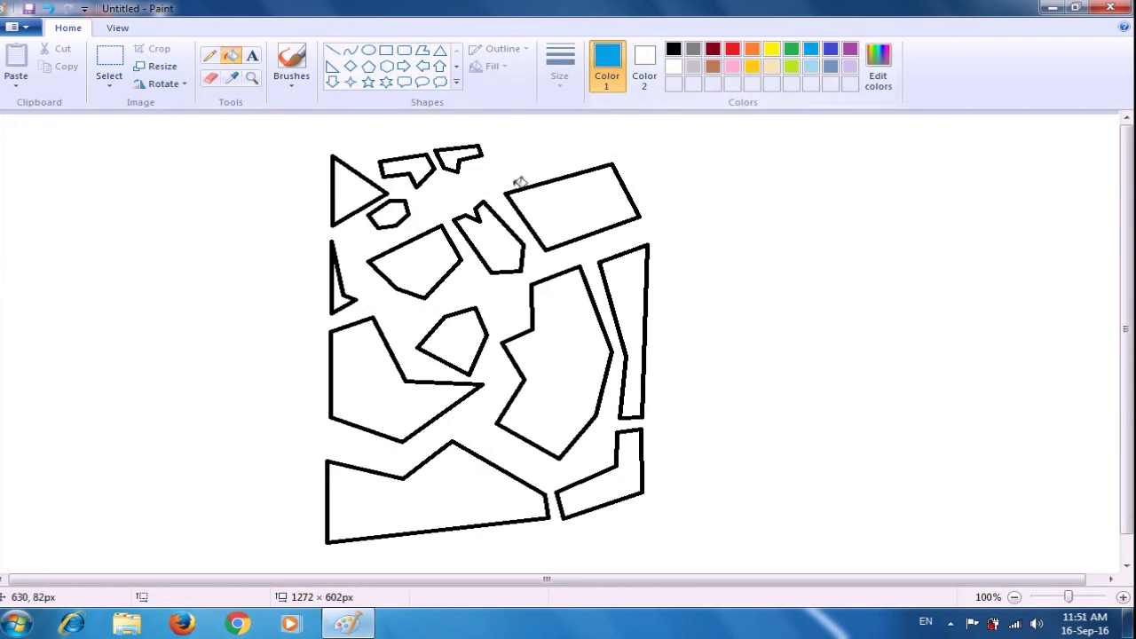
left_click(347, 187)
left_click(423, 166)
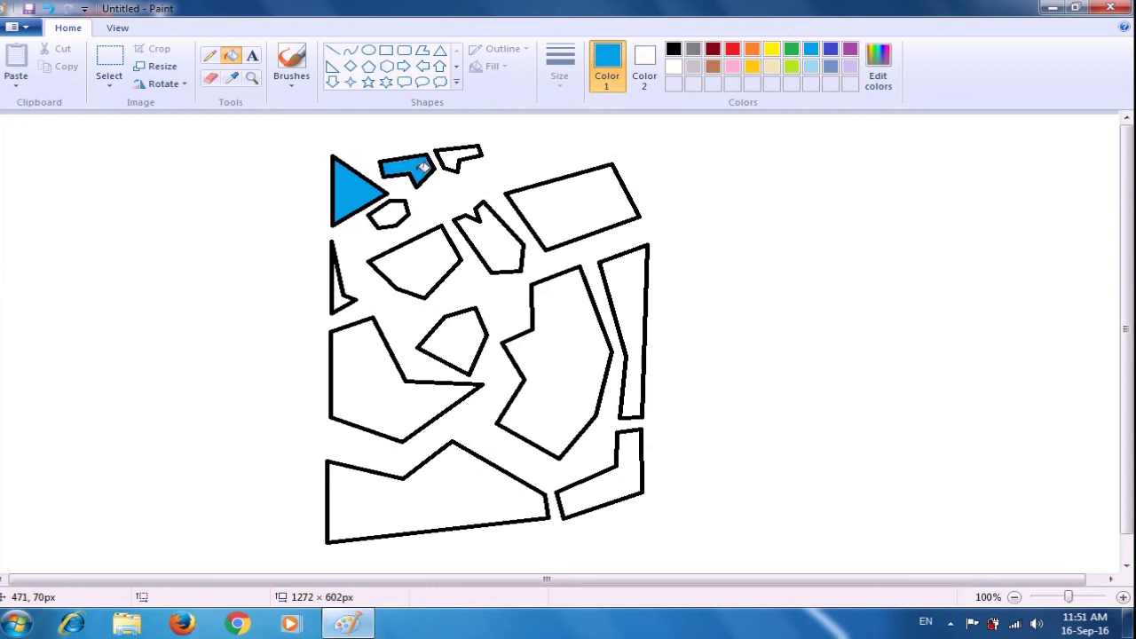
left_click(364, 370)
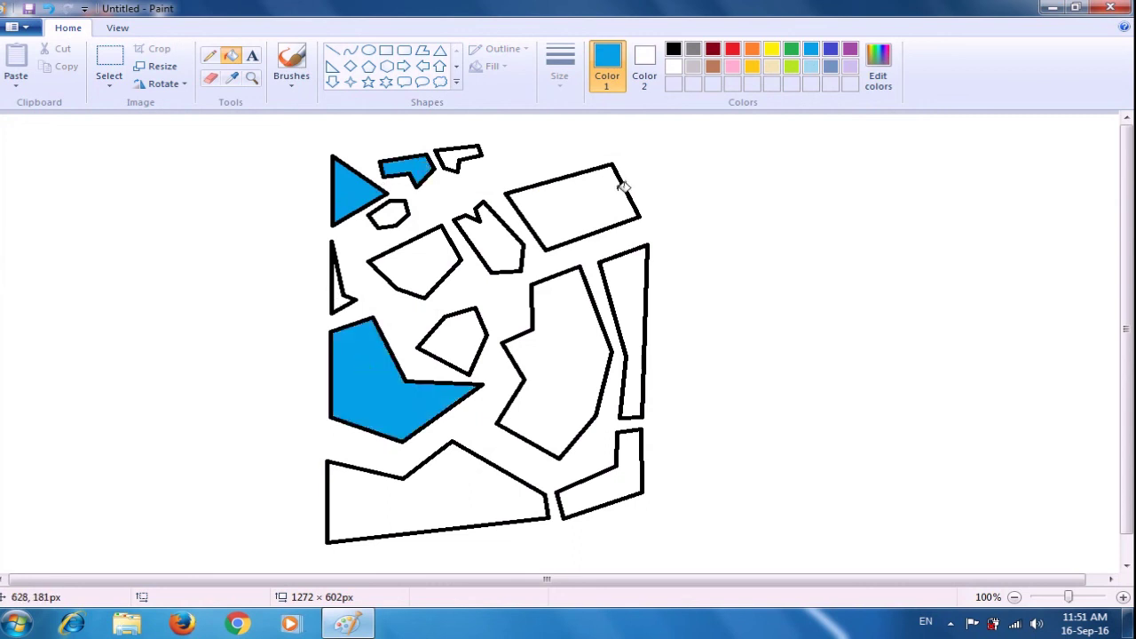
left_click(766, 53)
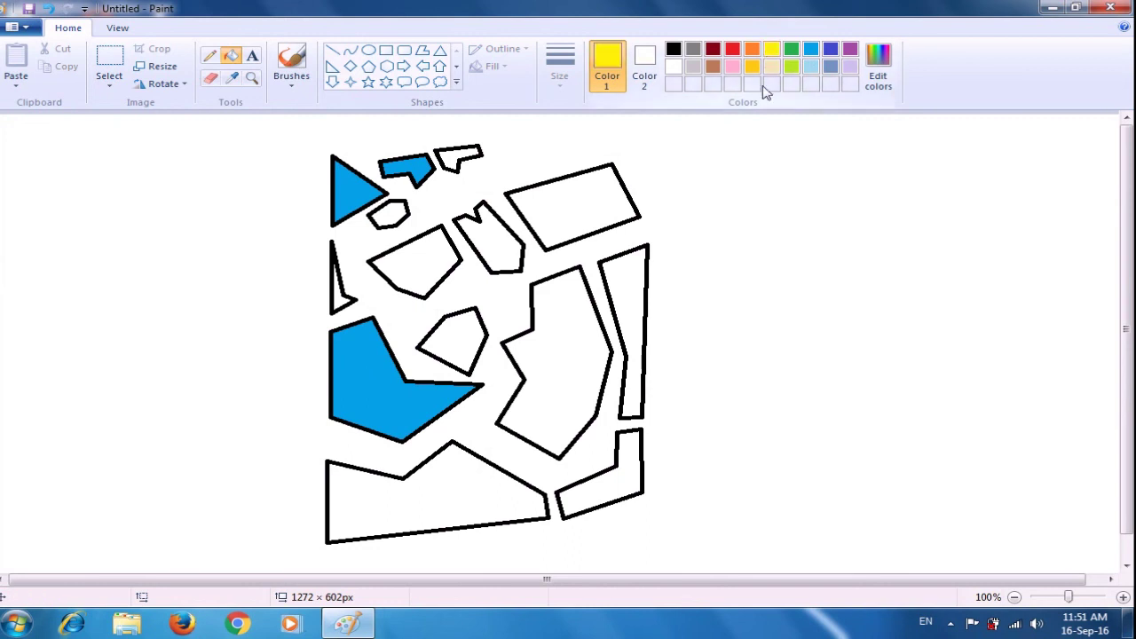
left_click(395, 211)
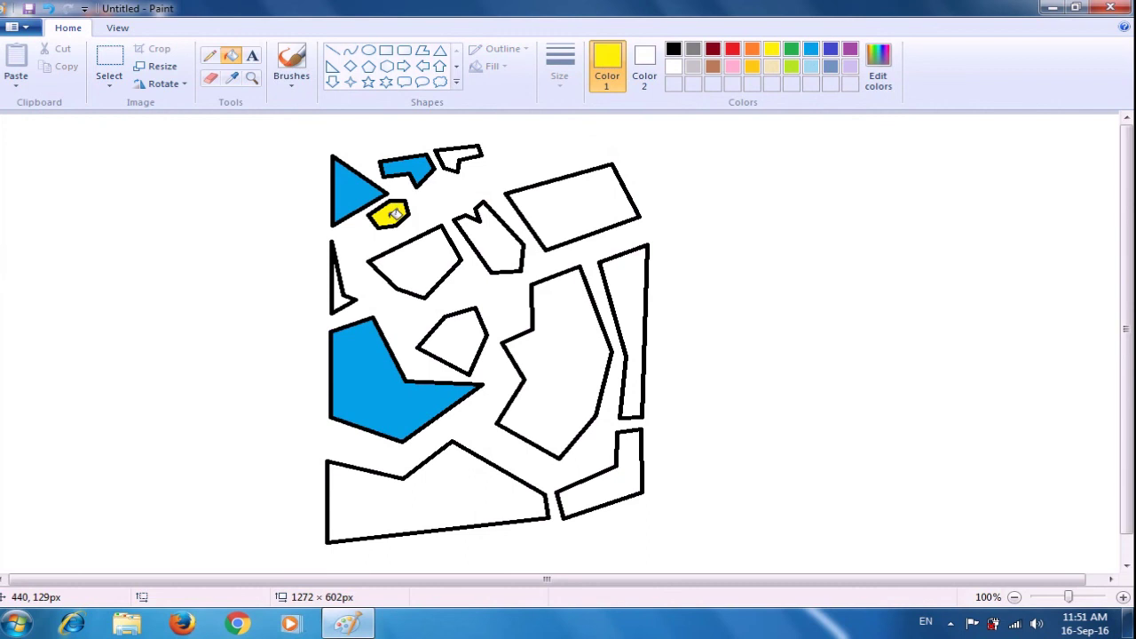
Fill the narrow sliver below the triangle with indigo and the left-pointing five-cornered polygon with purple.
left_click(830, 49)
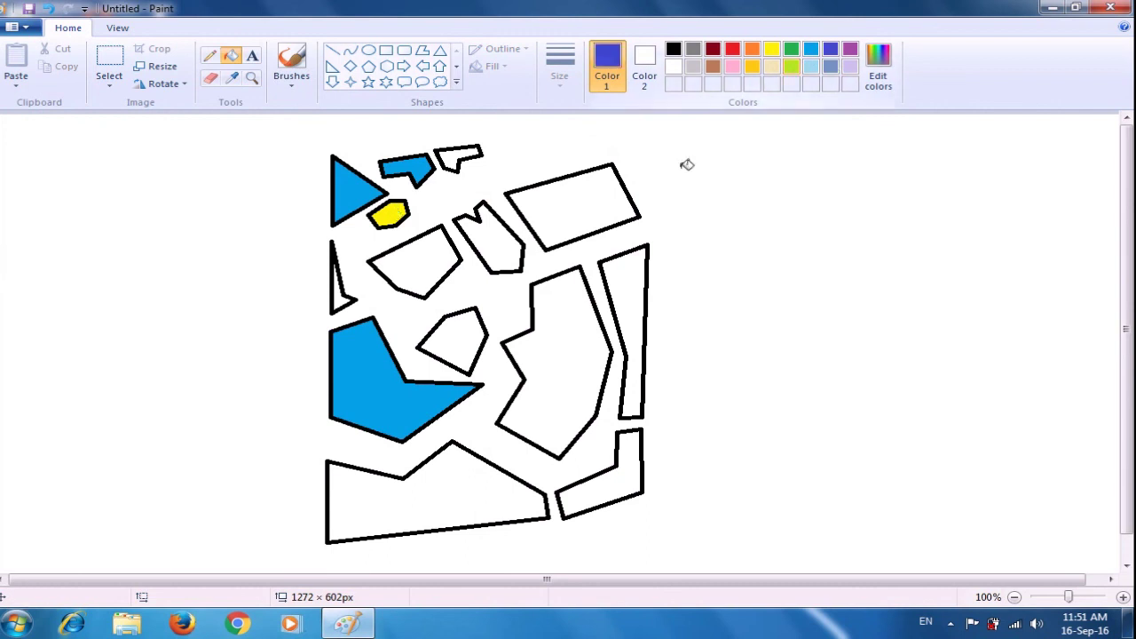
left_click(343, 295)
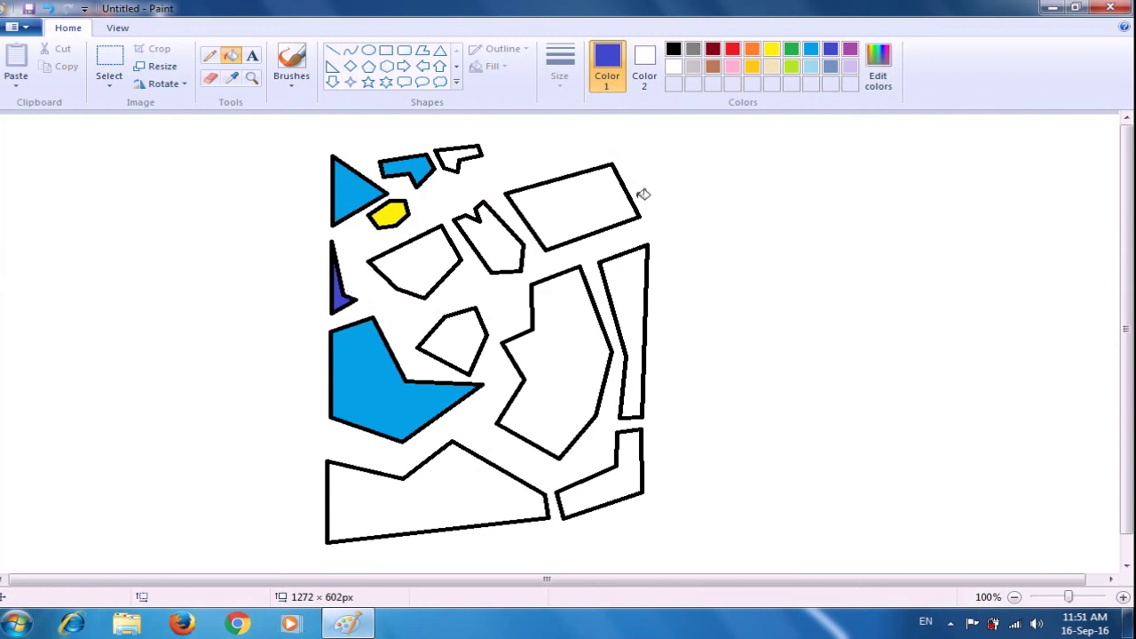
left_click(849, 51)
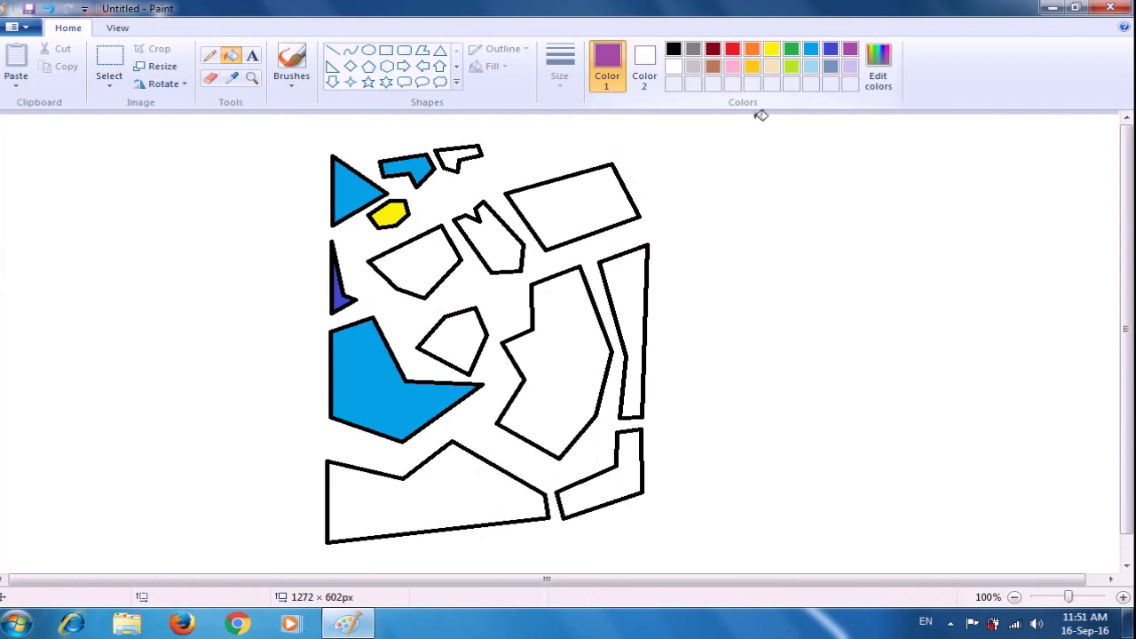
left_click(434, 262)
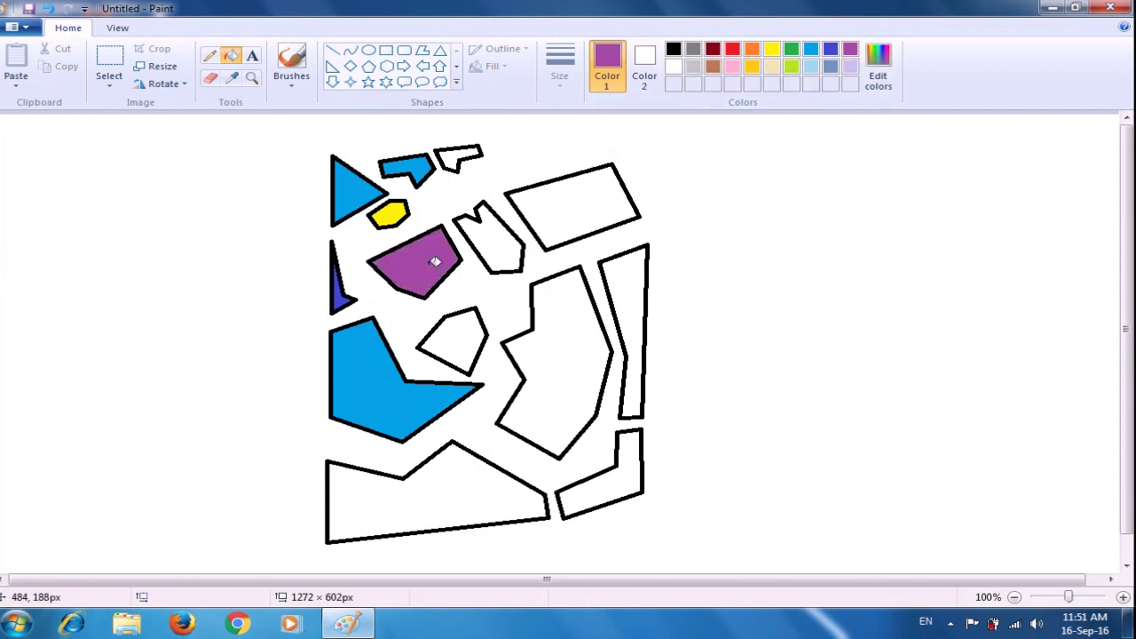
Fill the slanted notched, small topmost, jagged, small five-cornered and tall narrow shapes with indigo, and the tilted four-cornered polygon with purple.
left_click(831, 50)
left_click(499, 236)
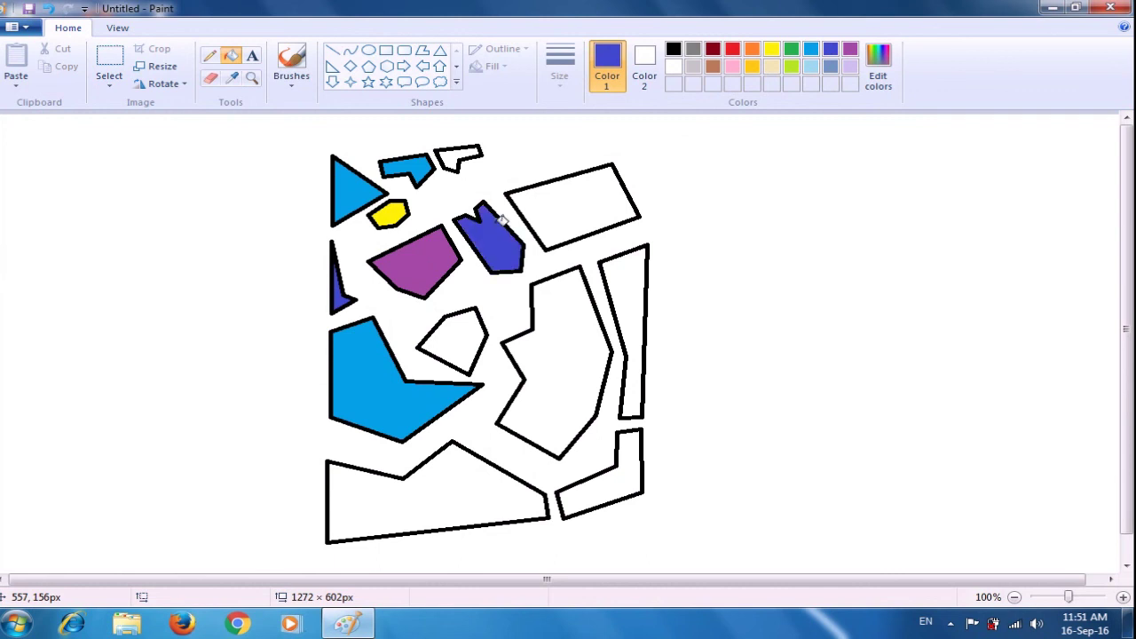
left_click(461, 156)
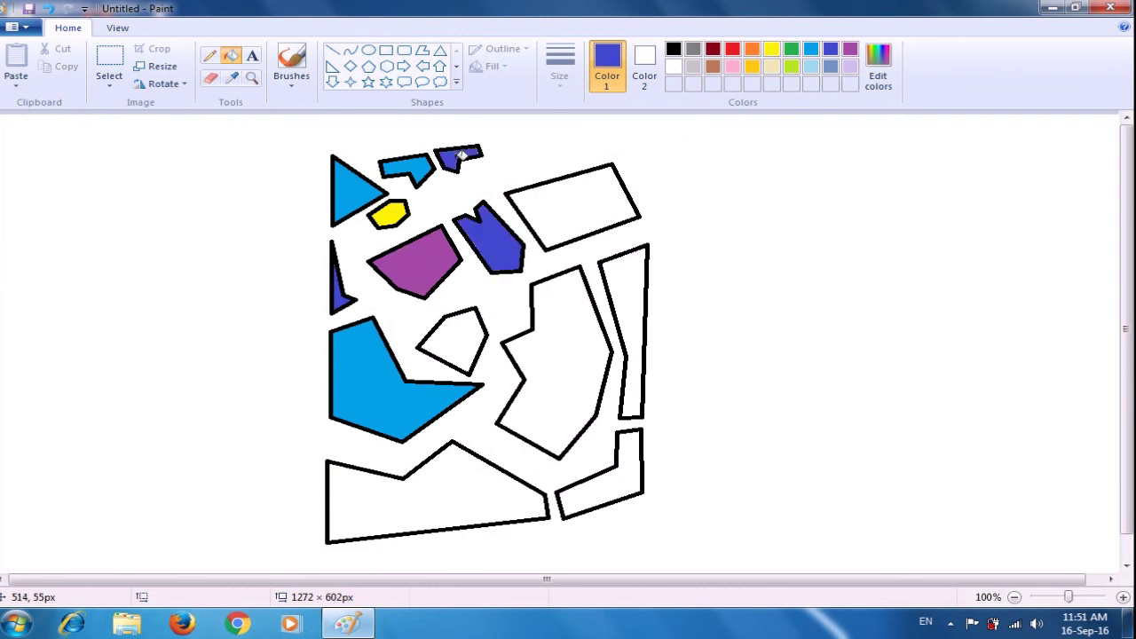
left_click(568, 390)
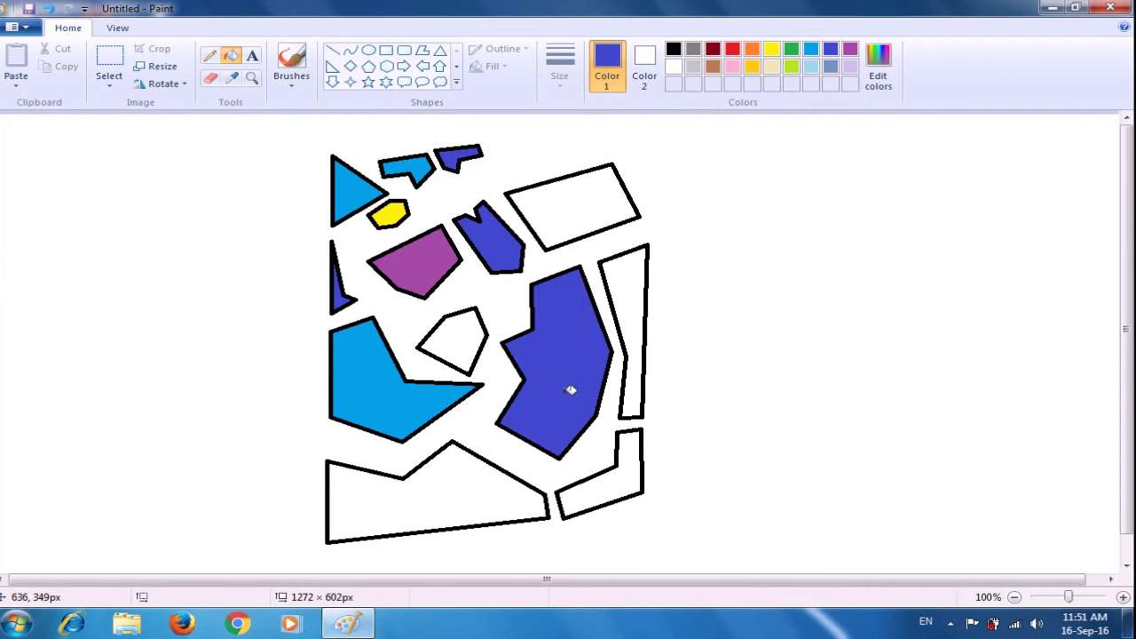
left_click(464, 327)
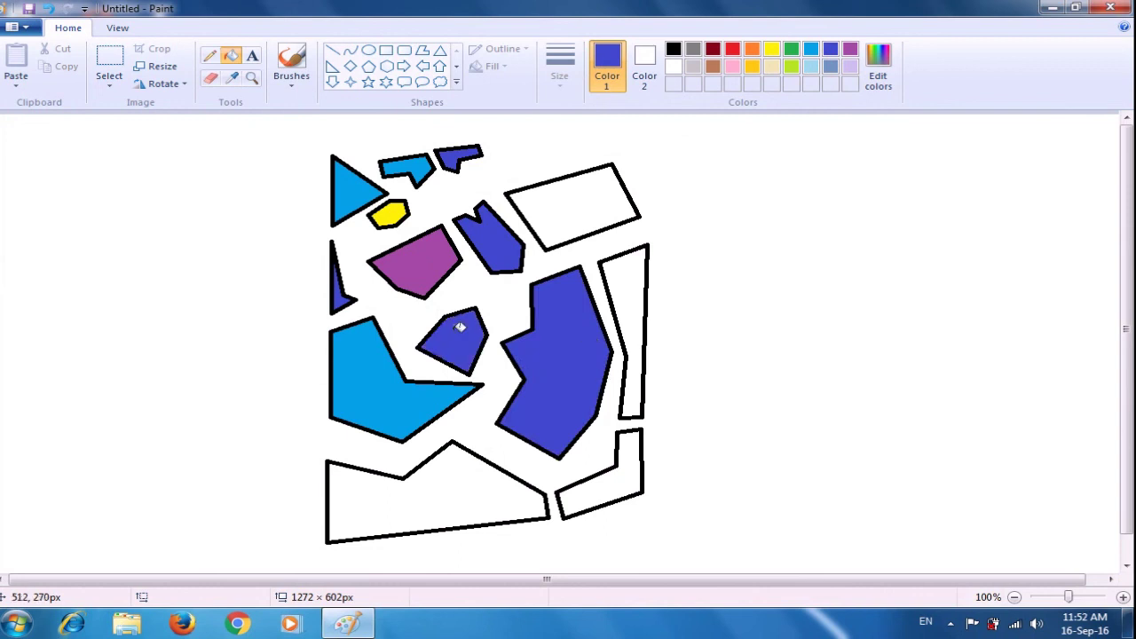
left_click(645, 296)
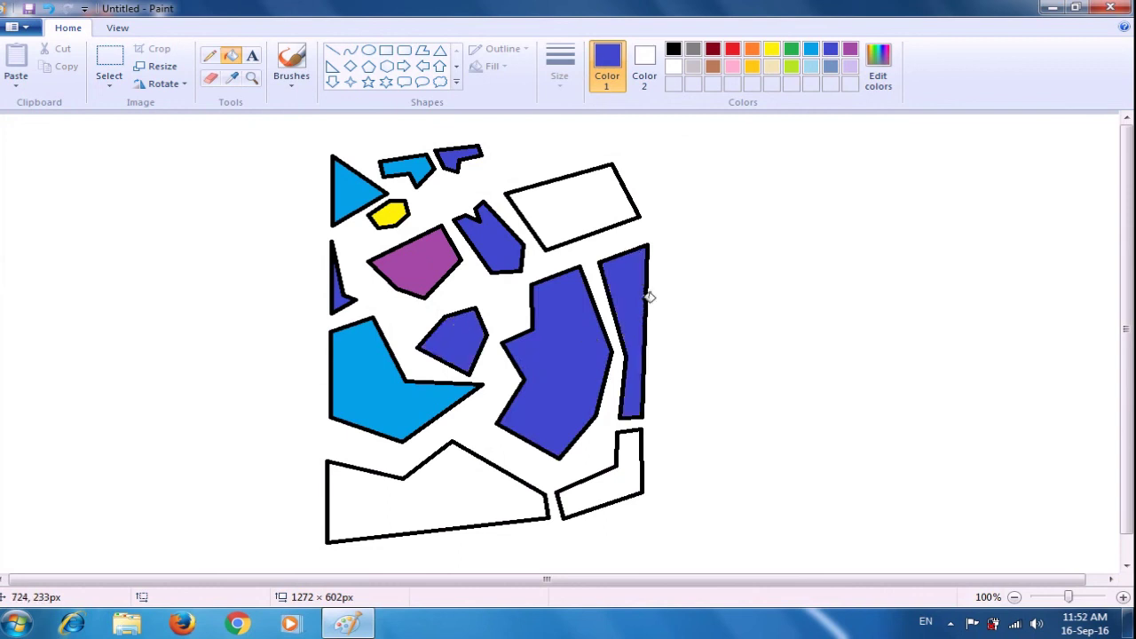
left_click(849, 49)
left_click(570, 201)
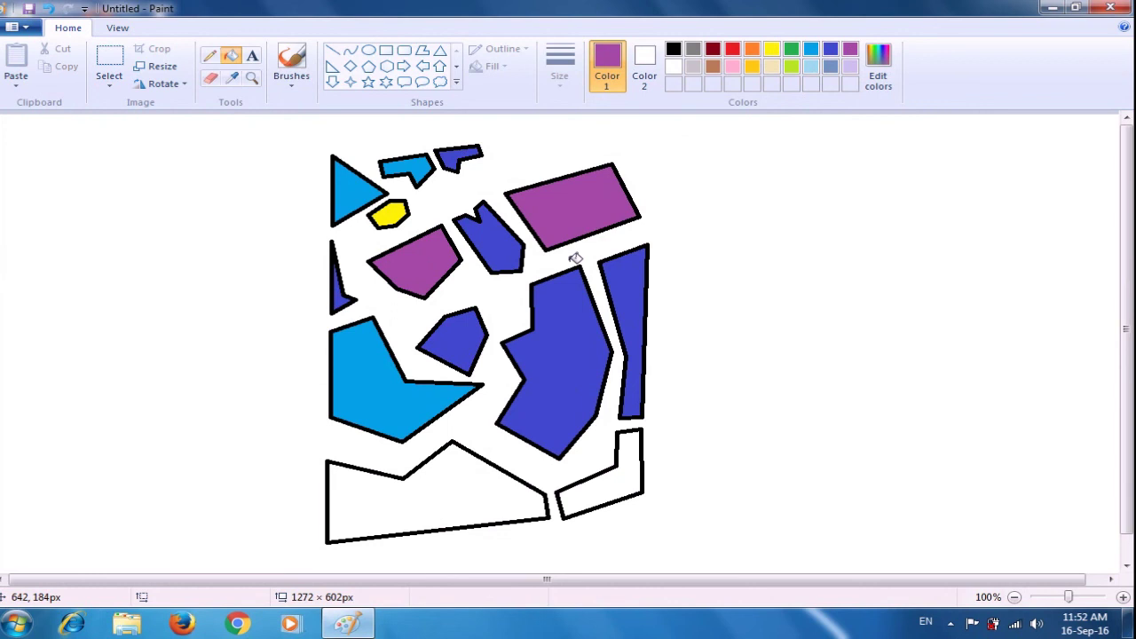
Fill the wide shape at the bottom of the mosaic with green and the L-shaped one beside it with yellow.
left_click(791, 50)
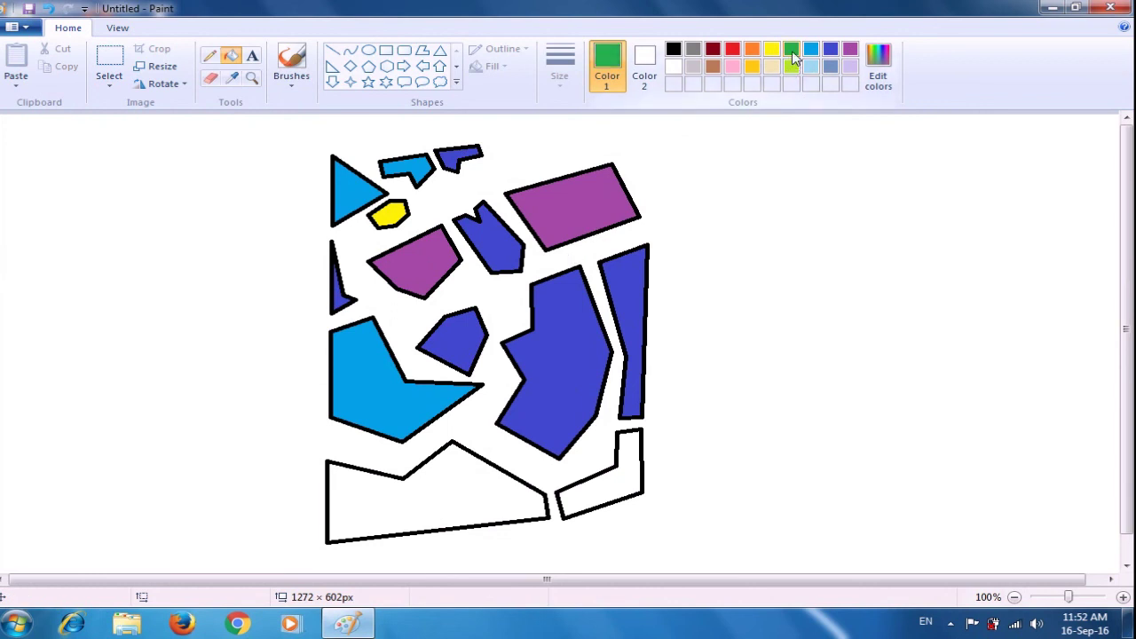
left_click(471, 473)
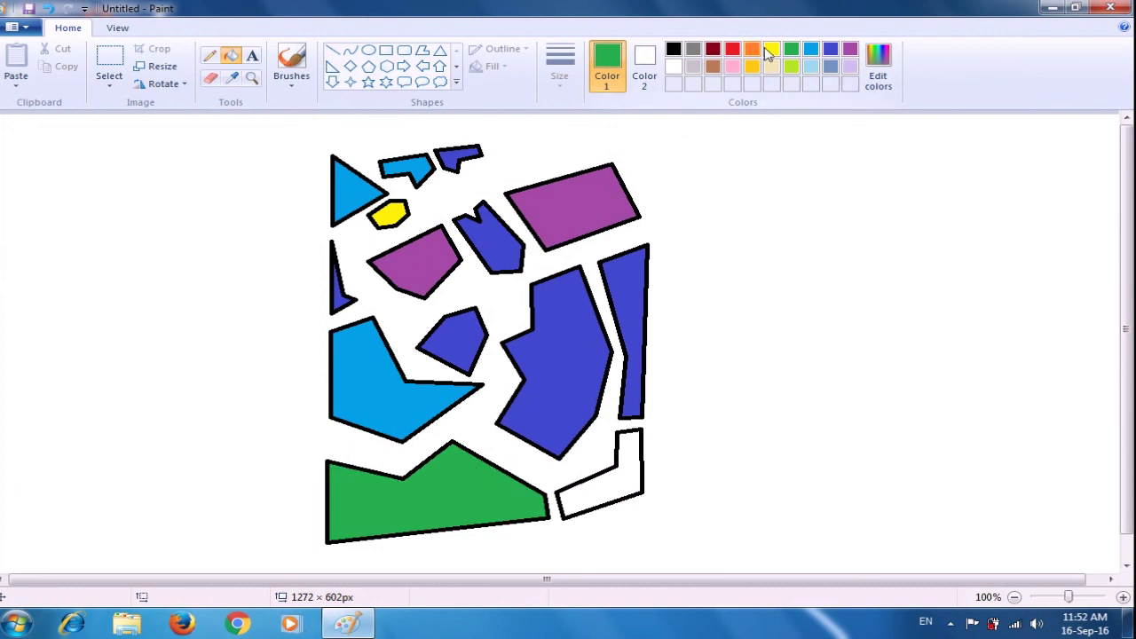
left_click(771, 51)
left_click(626, 479)
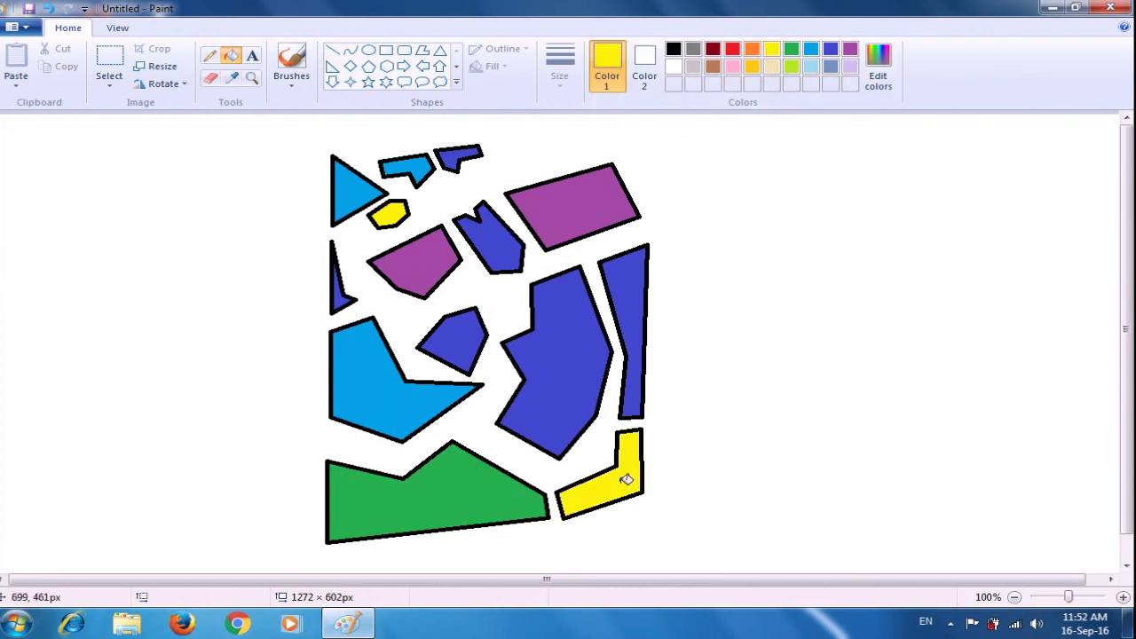